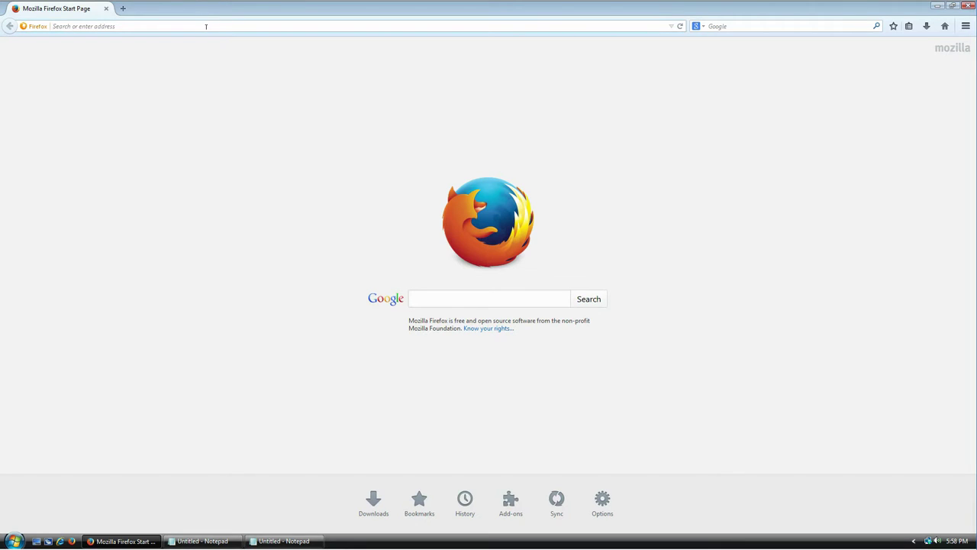
# Load keepass.info and open the 'KeePass 2.27 released' news announcement.
pyautogui.write('keepass.info')
pyautogui.press('Return')
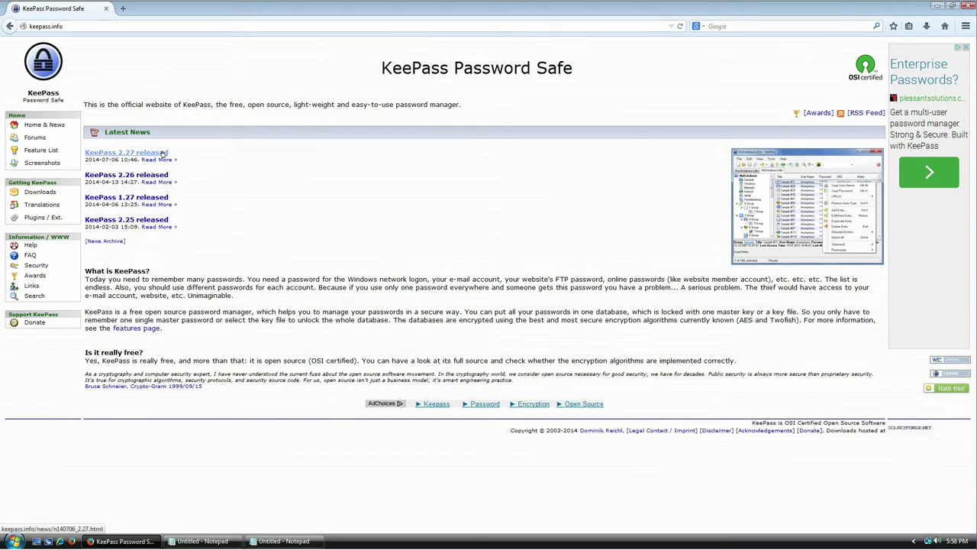
pyautogui.click(127, 151)
pyautogui.click(128, 153)
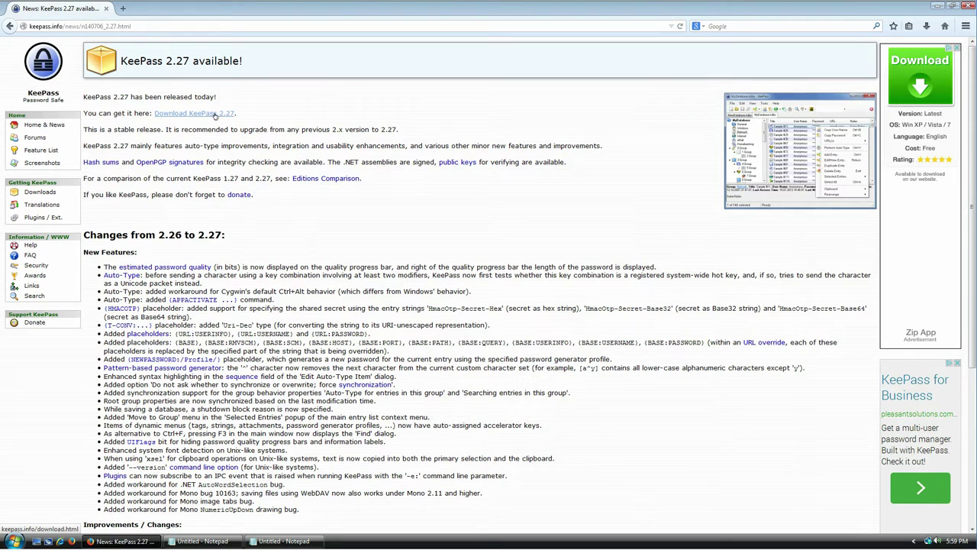
# Open the Downloads page and highlight the Classic and Professional Edition headings and GDI+ prerequisite.
pyautogui.click(216, 114)
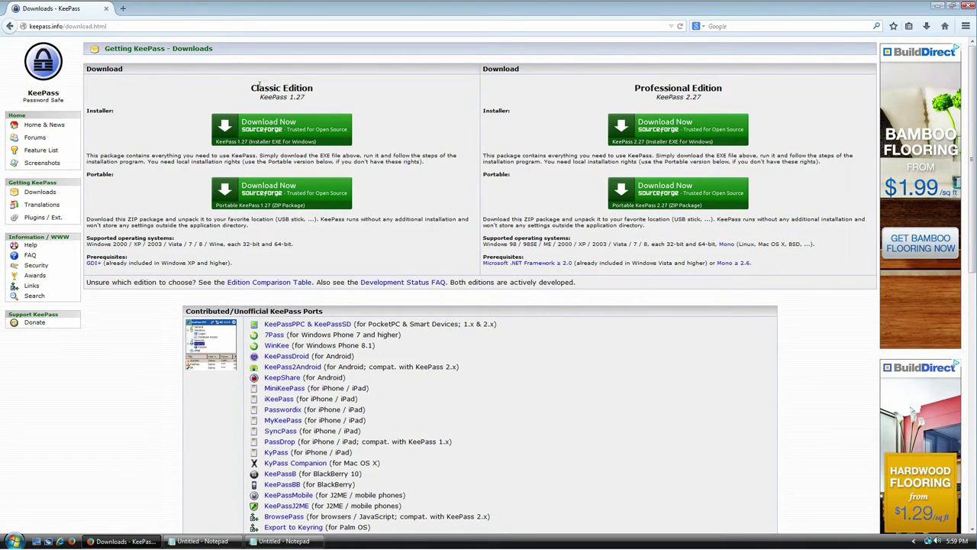
pyautogui.moveTo(250, 87)
pyautogui.mouseDown()
pyautogui.moveTo(314, 88)
pyautogui.moveTo(261, 97)
pyautogui.mouseUp()
pyautogui.moveTo(631, 88); pyautogui.dragTo(752, 99)
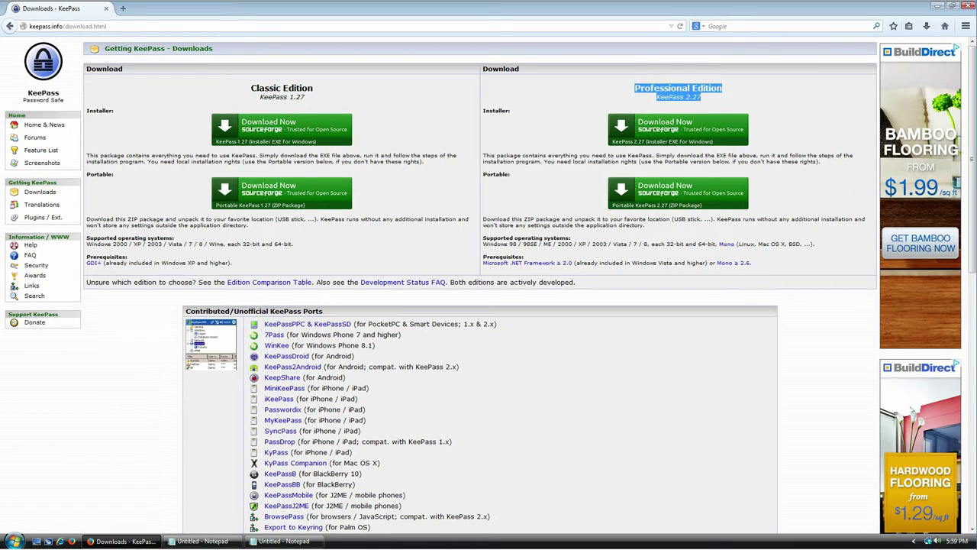
pyautogui.click(740, 96)
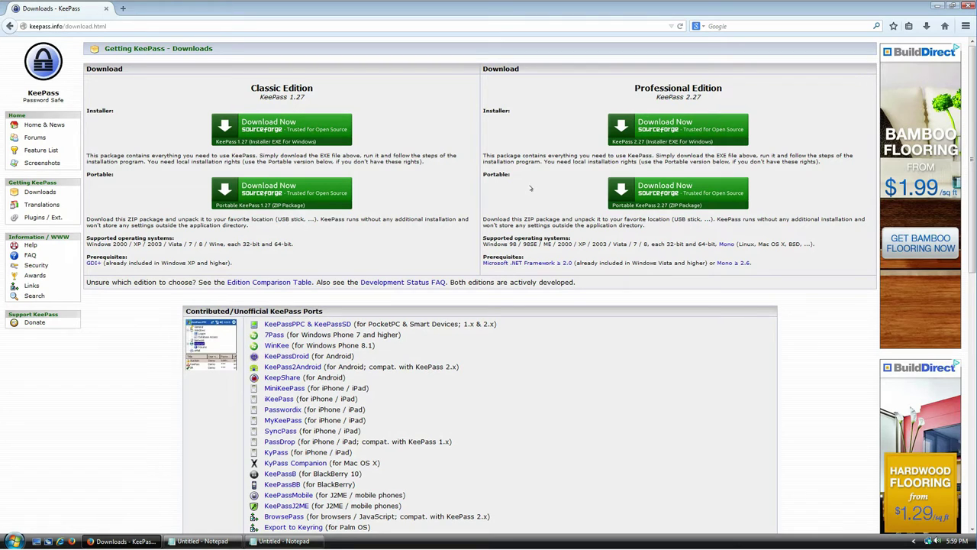
pyautogui.moveTo(297, 83); pyautogui.dragTo(257, 88)
pyautogui.moveTo(244, 263); pyautogui.dragTo(79, 261)
pyautogui.click(204, 263)
# Highlight the Windows XP, .NET/Mono and Windows Vista requirements on the Downloads page.
pyautogui.moveTo(160, 262); pyautogui.dragTo(220, 272)
pyautogui.click(276, 265)
pyautogui.moveTo(724, 88); pyautogui.dragTo(645, 89)
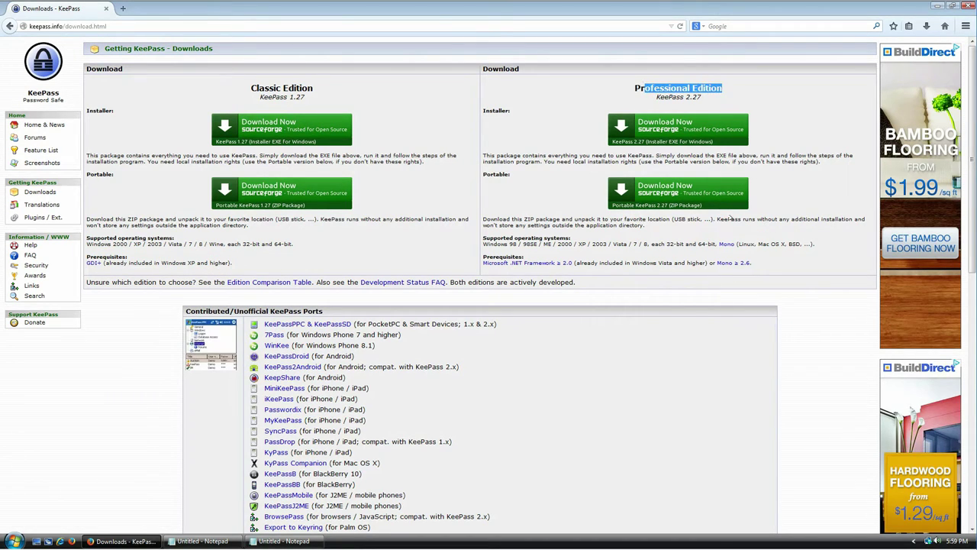
pyautogui.moveTo(755, 264); pyautogui.dragTo(486, 265)
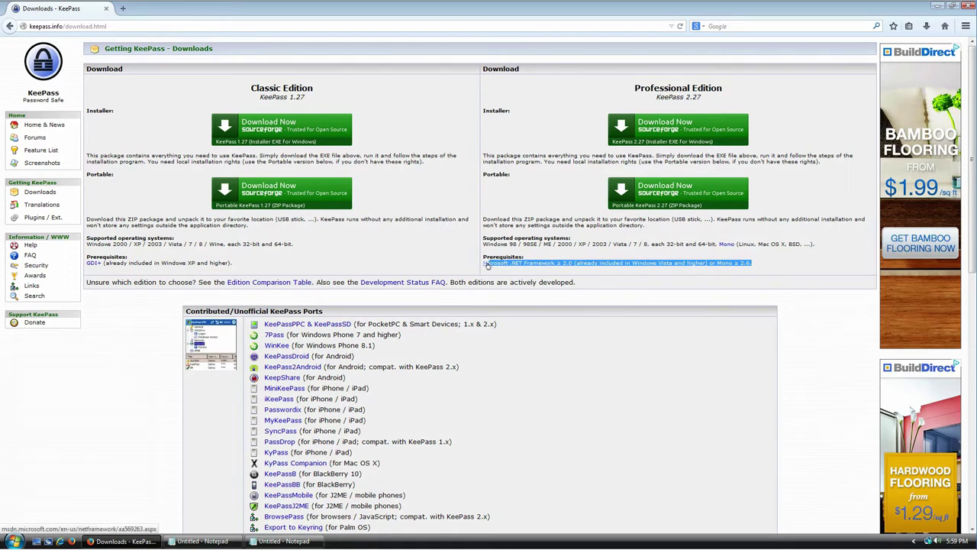
pyautogui.moveTo(568, 264); pyautogui.dragTo(486, 264)
pyautogui.click(633, 268)
pyautogui.moveTo(631, 263); pyautogui.dragTo(695, 263)
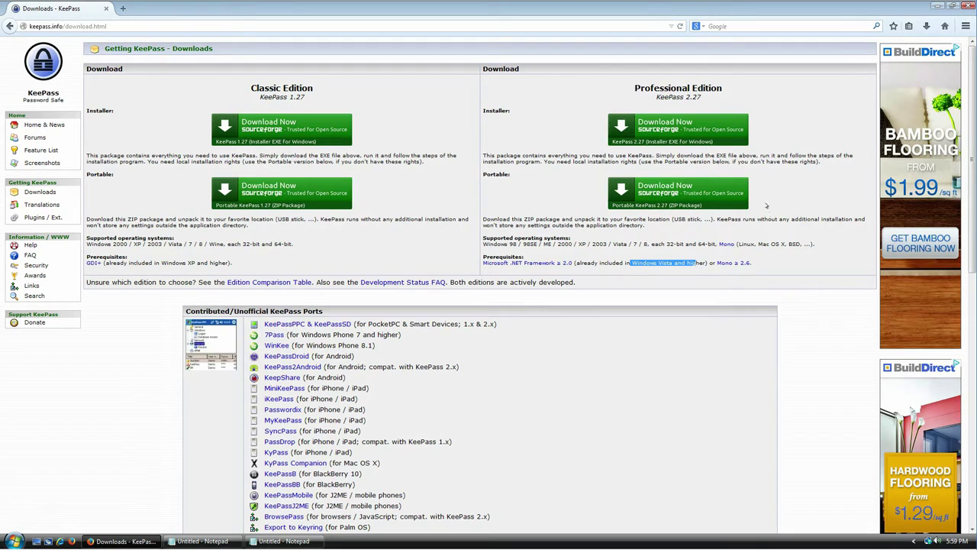
# Pick the Professional Edition 2.27 installer link and highlight its installer and Portable labels.
pyautogui.click(692, 131)
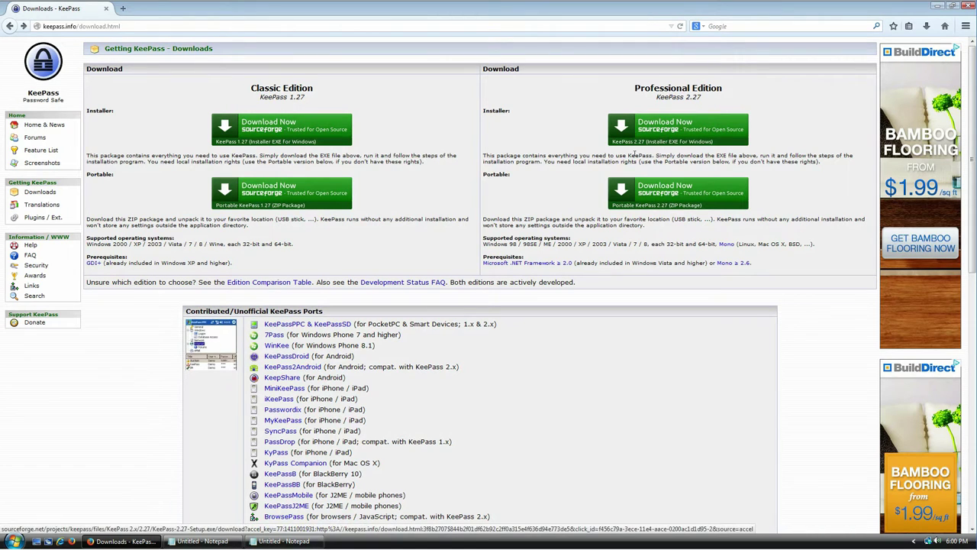
pyautogui.moveTo(498, 110); pyautogui.dragTo(539, 142)
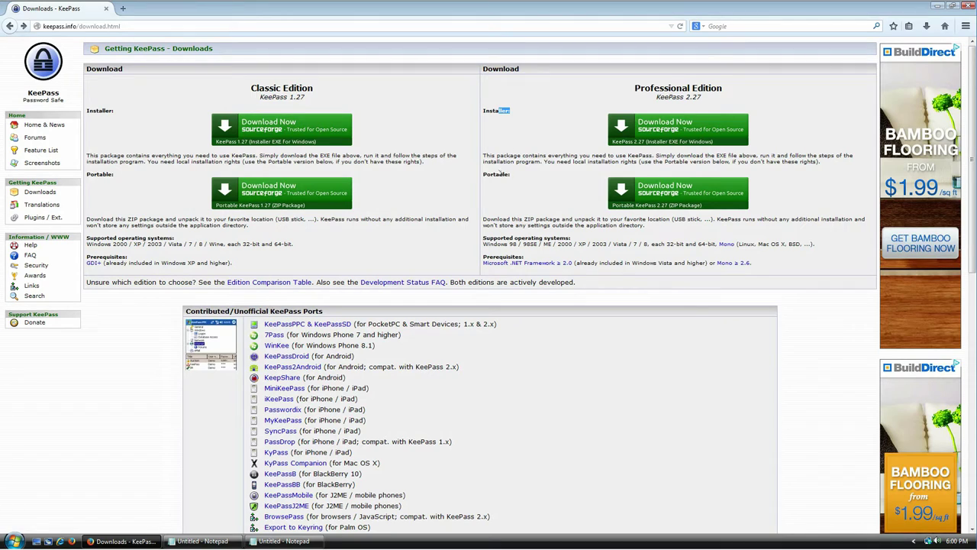
pyautogui.doubleClick(493, 174)
pyautogui.click(526, 182)
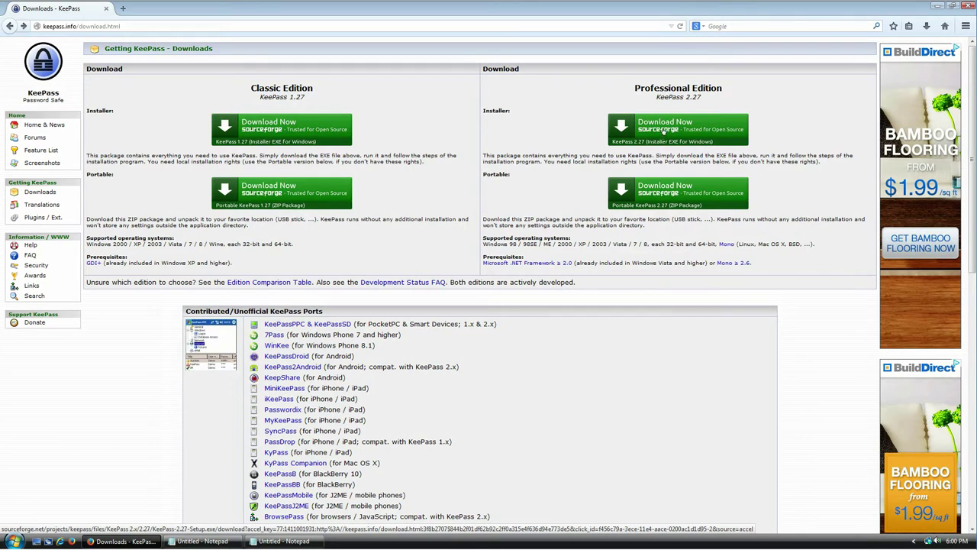
# Save KeePass-2.27-Setup.exe (2.4 MB) from SourceForge and open the finished download.
pyautogui.click(663, 131)
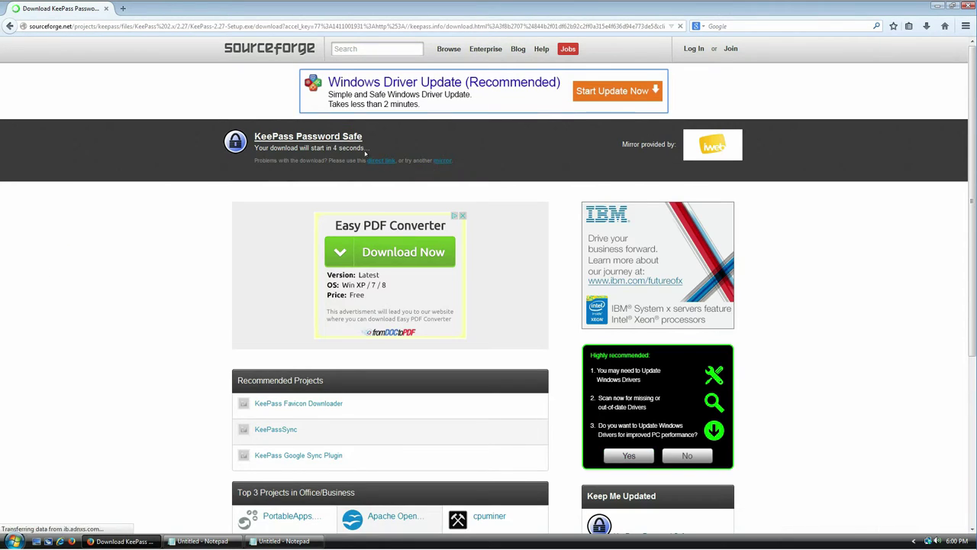
pyautogui.moveTo(309, 147); pyautogui.dragTo(350, 160)
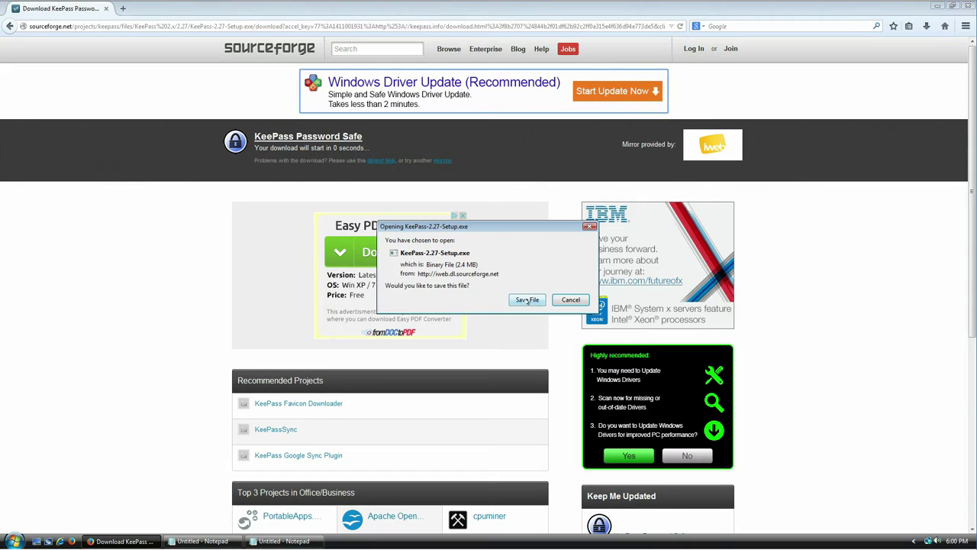
pyautogui.click(527, 299)
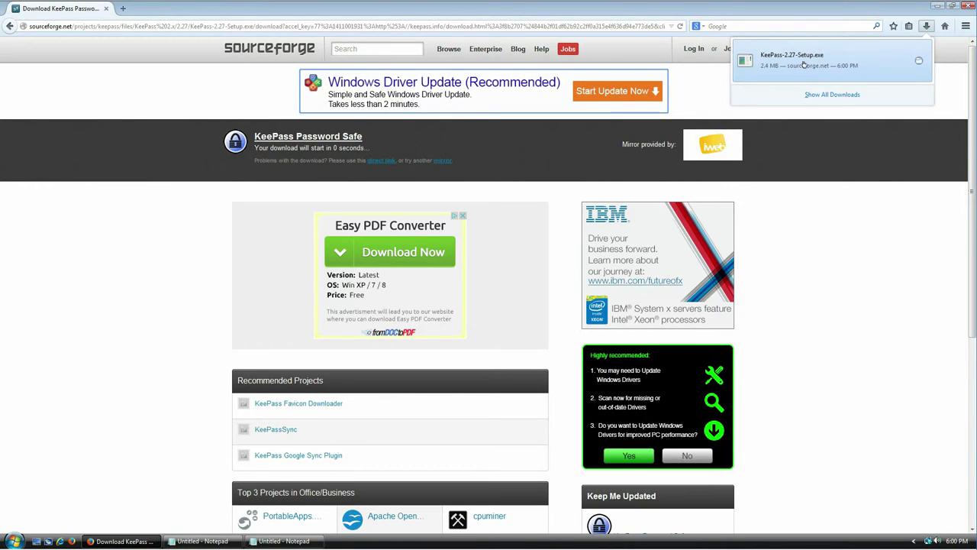
pyautogui.click(804, 64)
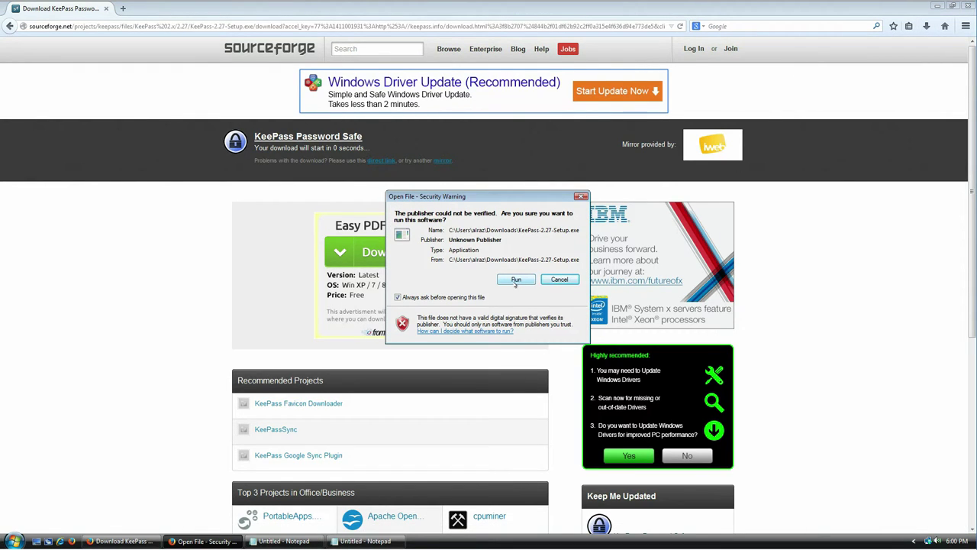
# Run the installer in English, accept the licence, and keep the default folder and full components.
pyautogui.click(516, 280)
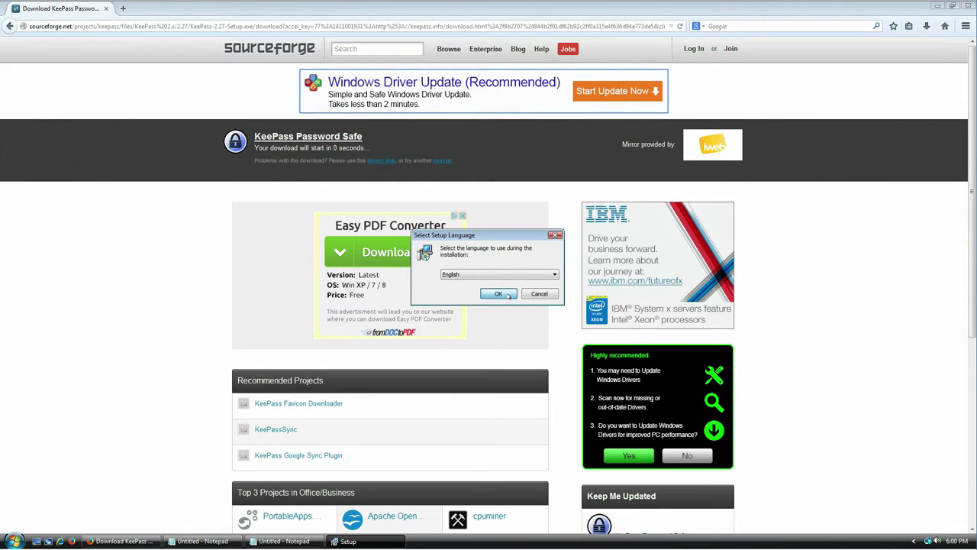
pyautogui.click(501, 294)
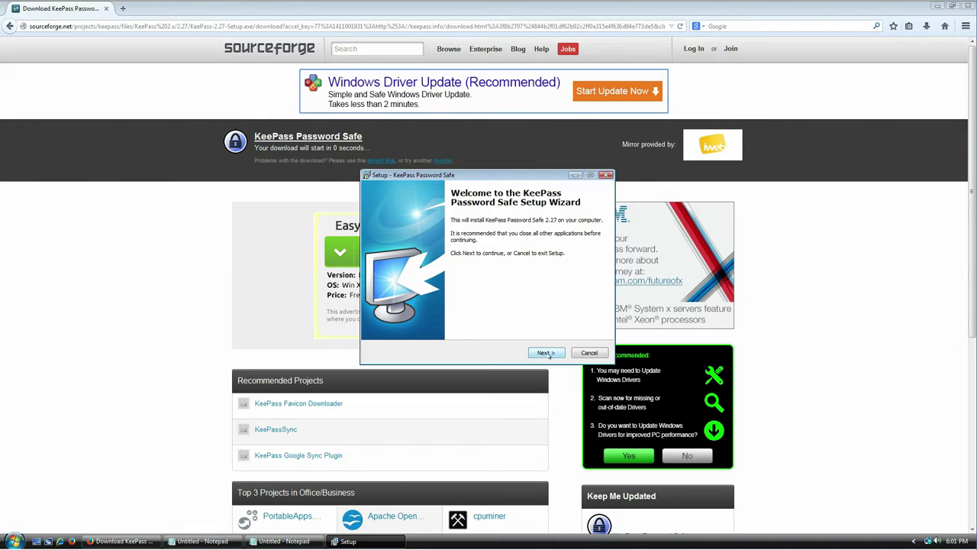
pyautogui.click(547, 352)
pyautogui.click(434, 321)
pyautogui.click(545, 353)
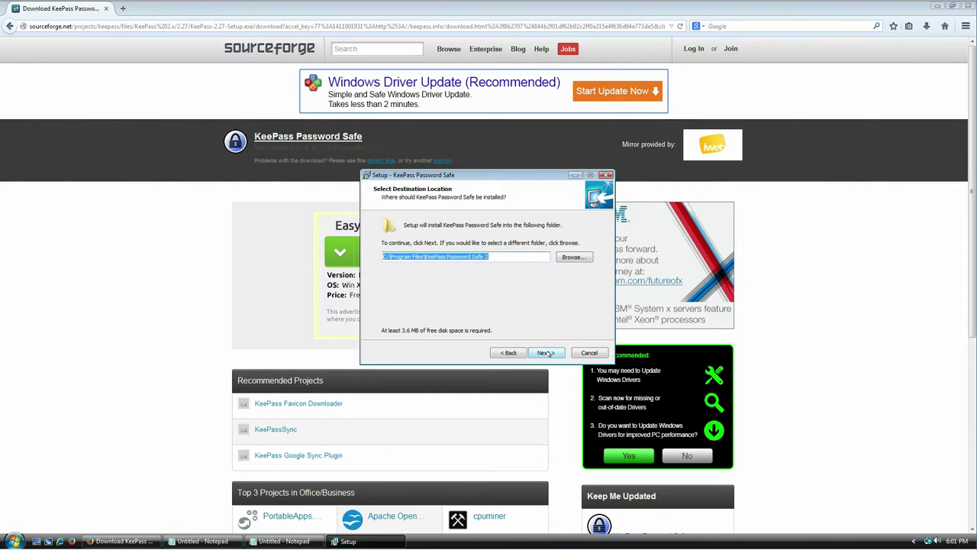
pyautogui.click(547, 352)
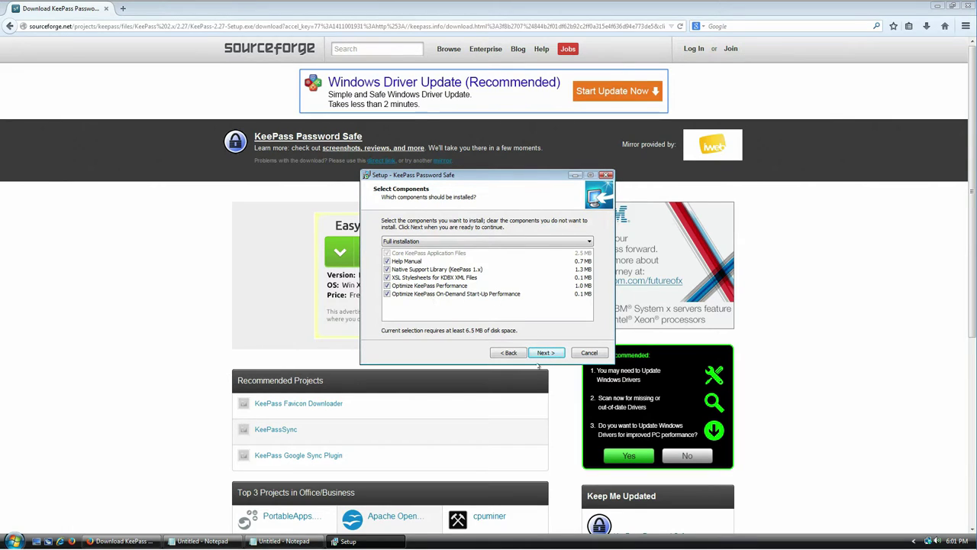
pyautogui.click(561, 354)
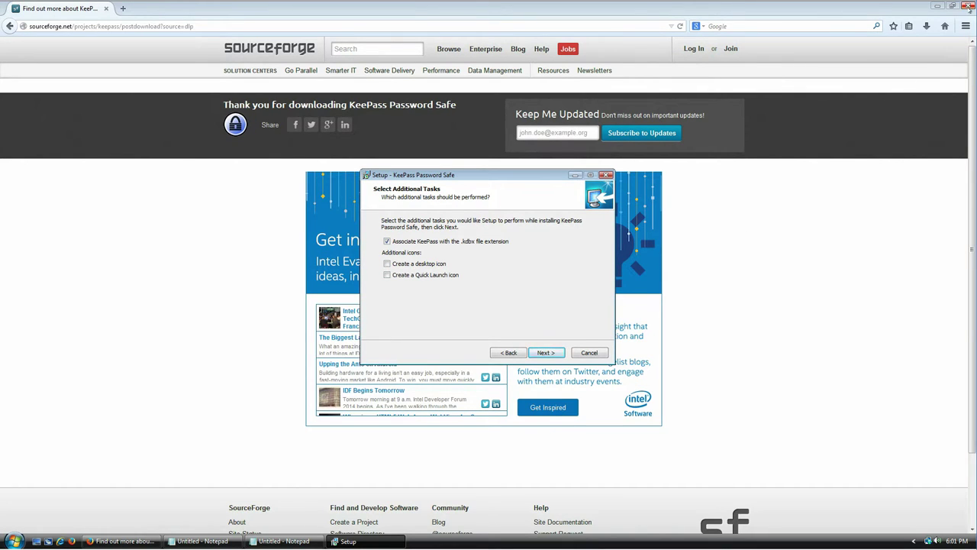
# Close the SourceForge thank-you tab, then keep default additional tasks and begin installing KeePass.
pyautogui.click(969, 6)
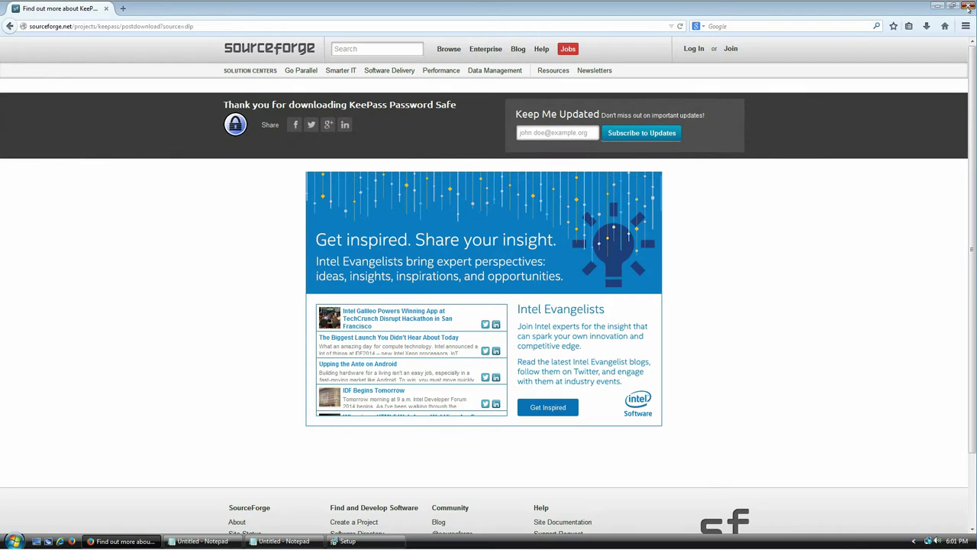
pyautogui.click(123, 9)
pyautogui.click(106, 8)
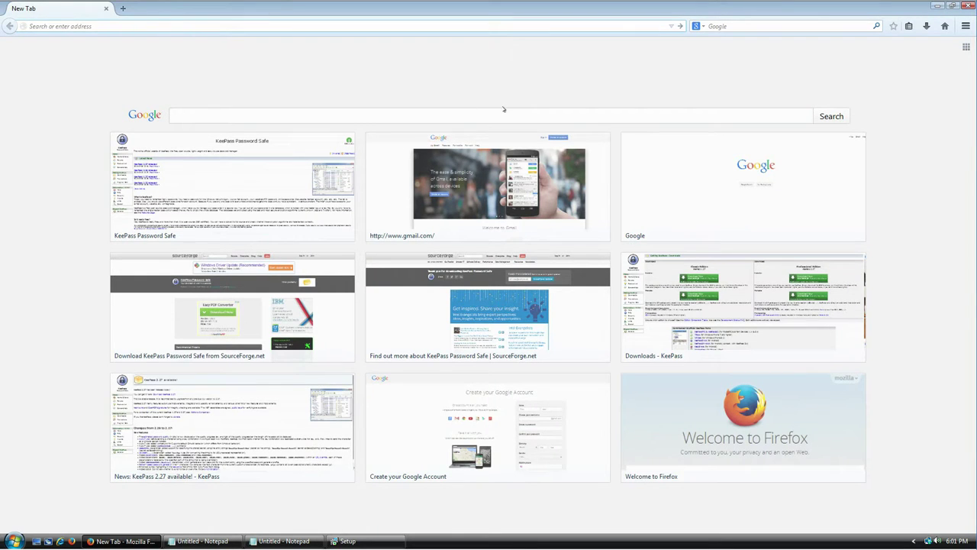
pyautogui.click(365, 540)
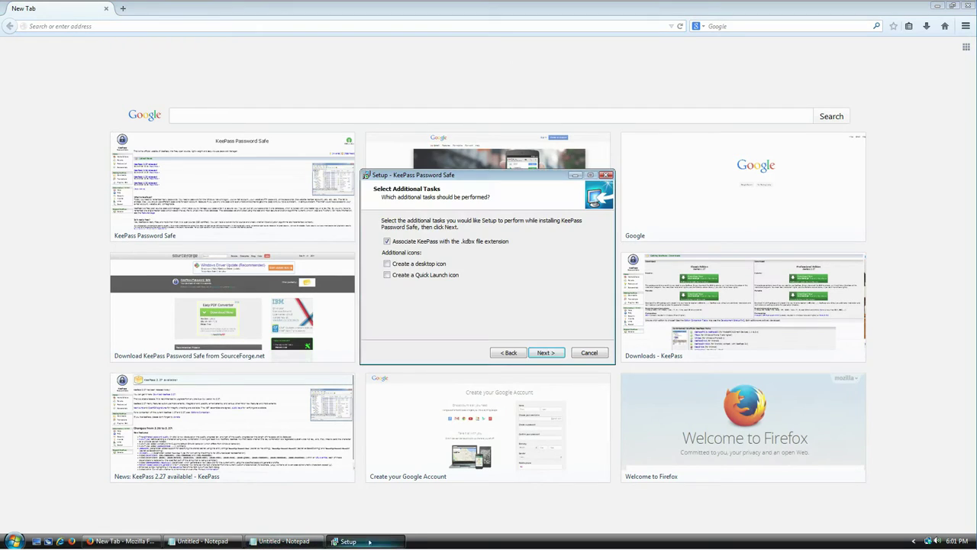
pyautogui.click(539, 353)
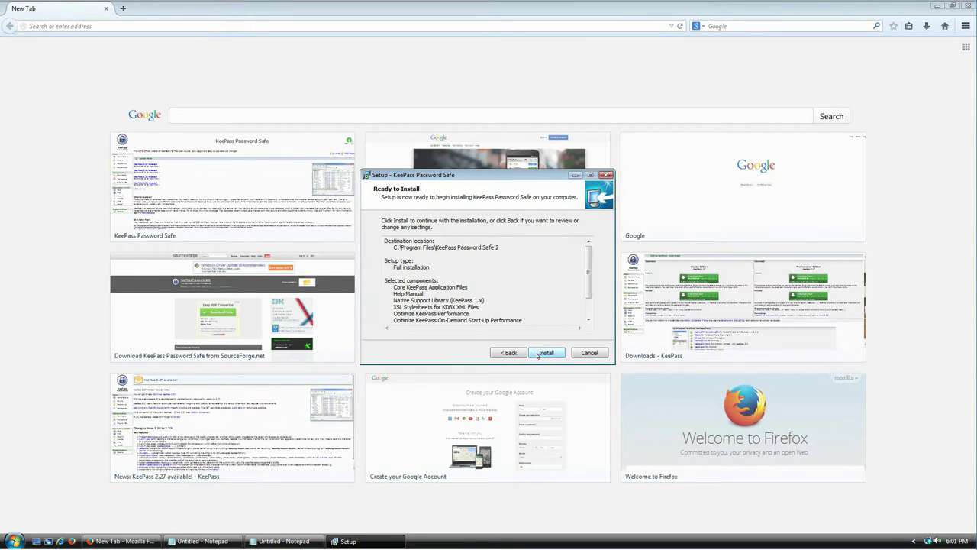
pyautogui.click(545, 352)
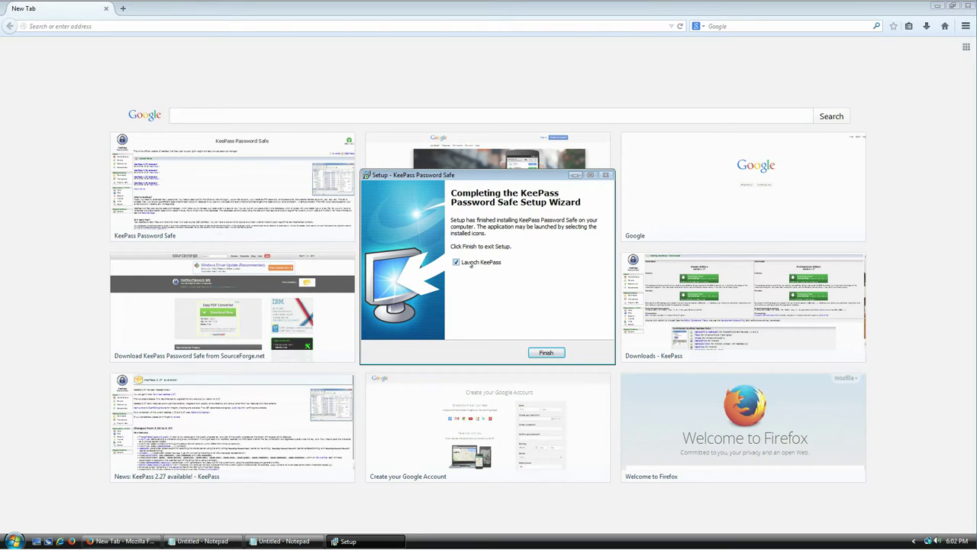
# Finish setup, choose Enable (recommended) for update checks, and enlarge the KeePass main window.
pyautogui.click(546, 353)
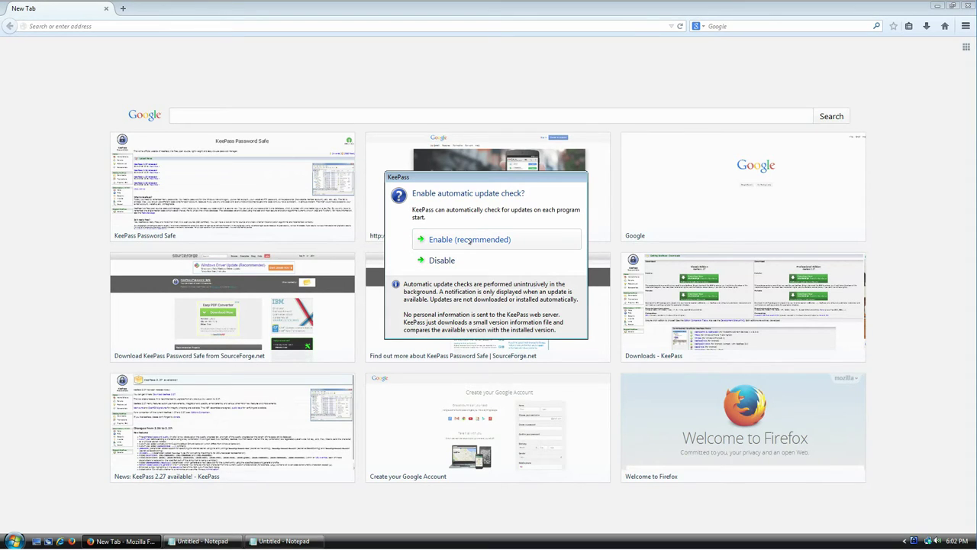
pyautogui.click(470, 240)
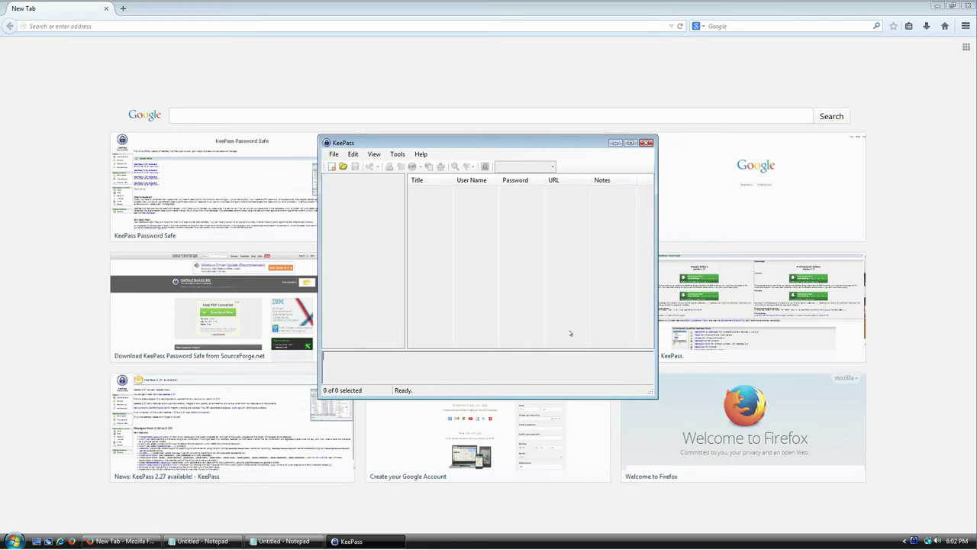
pyautogui.moveTo(319, 274); pyautogui.dragTo(188, 273)
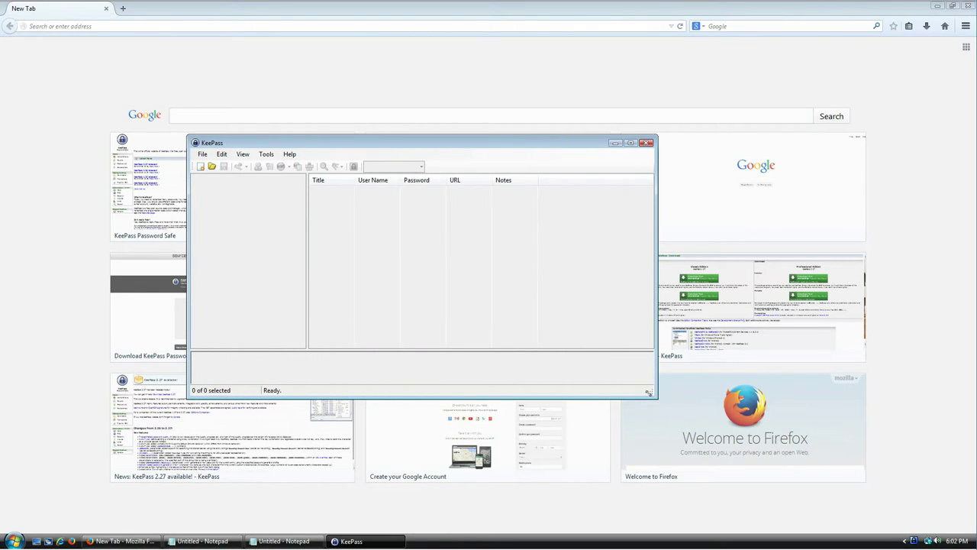
pyautogui.moveTo(650, 388); pyautogui.dragTo(670, 432)
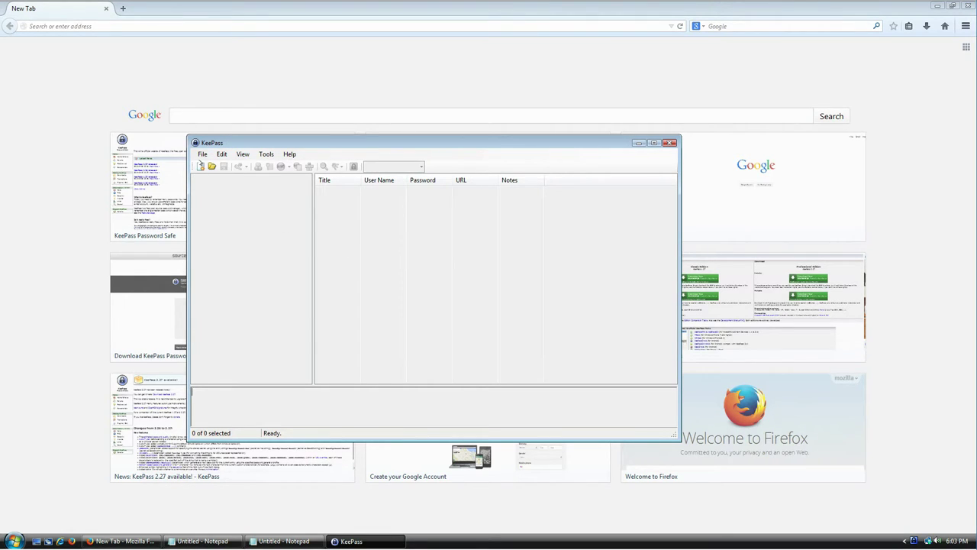
# Start a new database and enlarge and reposition its save dialog over the main window.
pyautogui.click(203, 153)
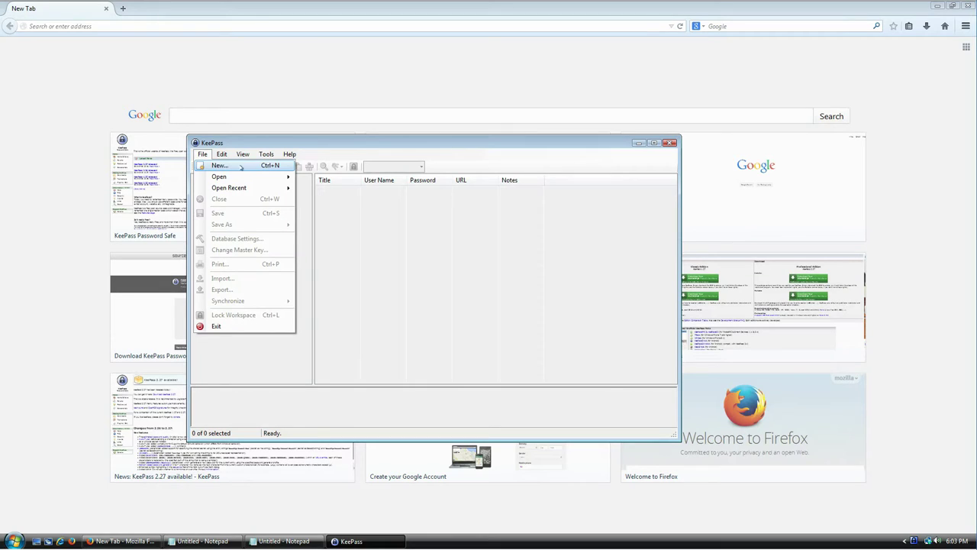
pyautogui.click(396, 211)
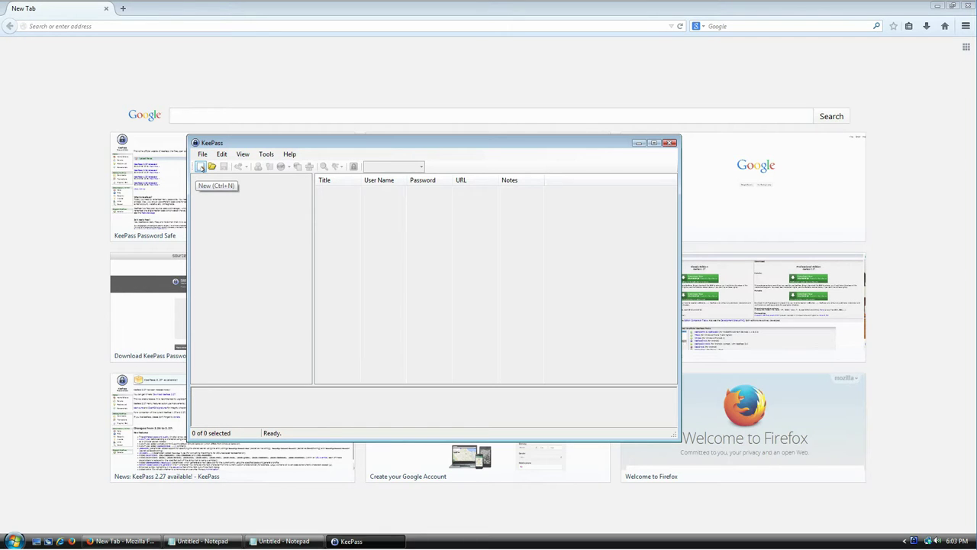
pyautogui.click(200, 166)
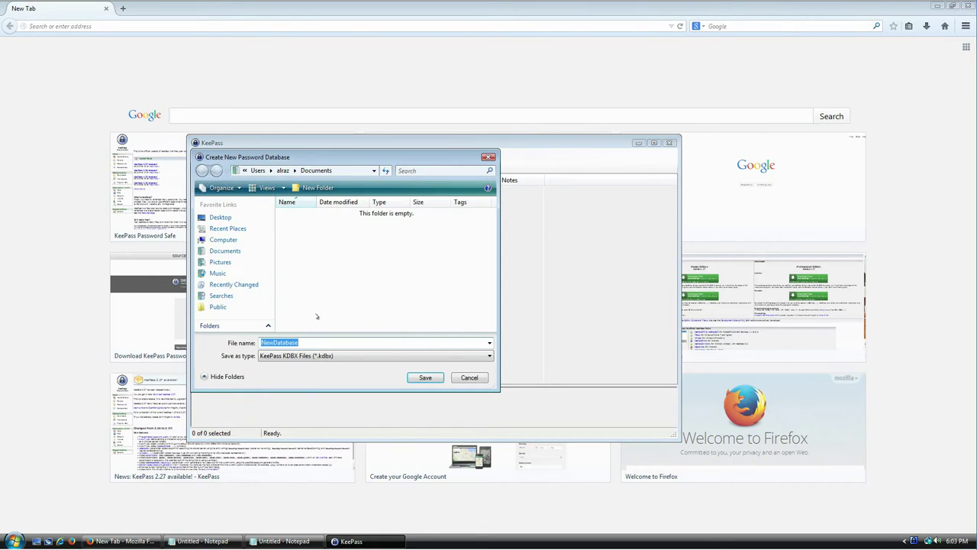
pyautogui.moveTo(491, 384); pyautogui.dragTo(631, 425)
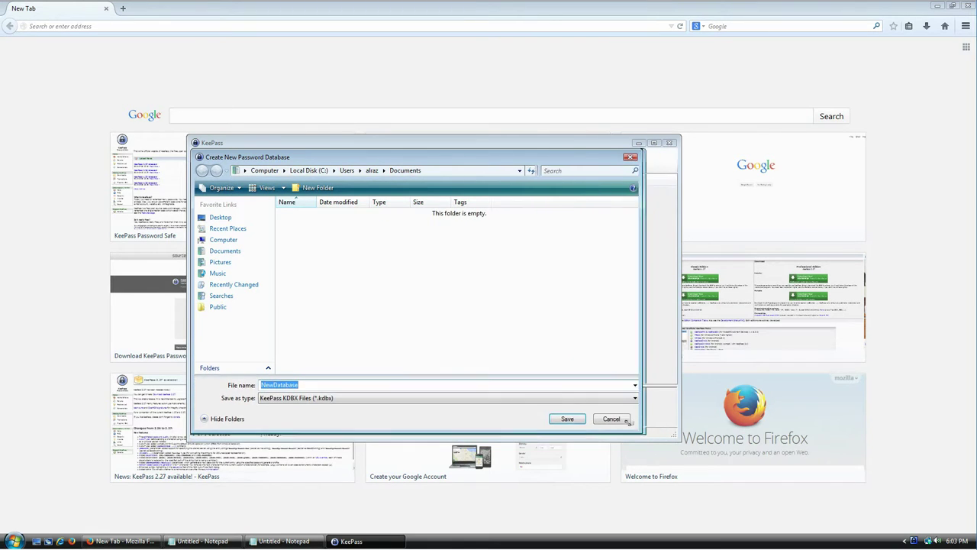
pyautogui.moveTo(398, 158); pyautogui.dragTo(370, 84)
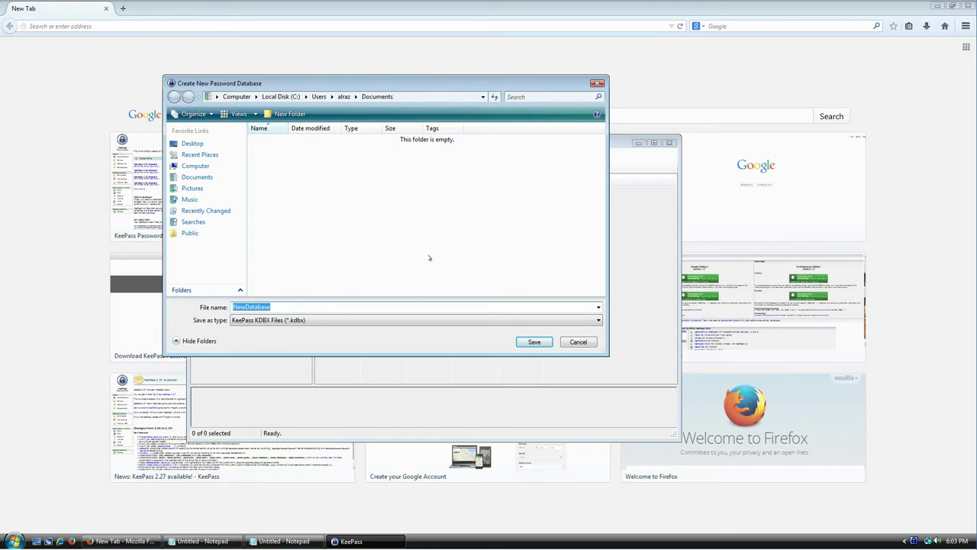
pyautogui.moveTo(408, 87); pyautogui.dragTo(458, 113)
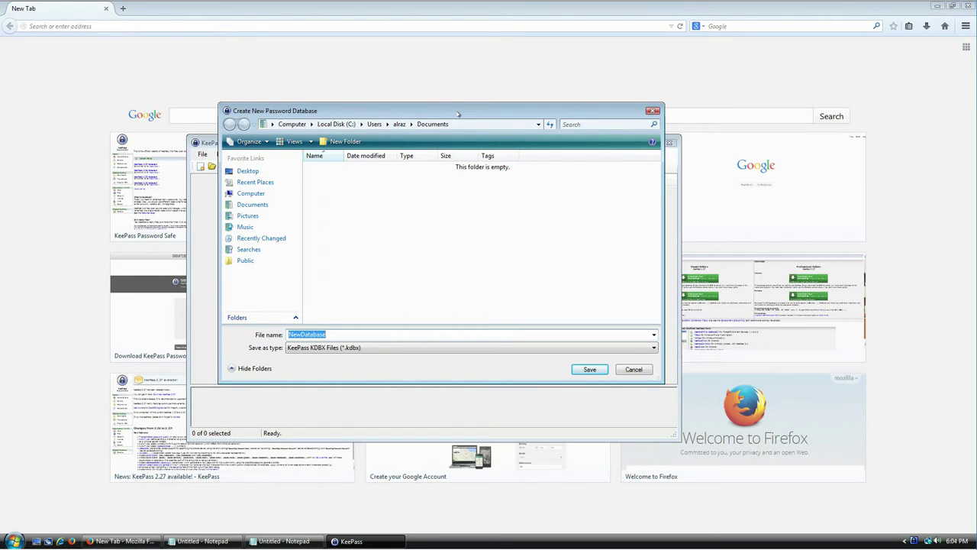
pyautogui.moveTo(458, 113); pyautogui.dragTo(465, 108)
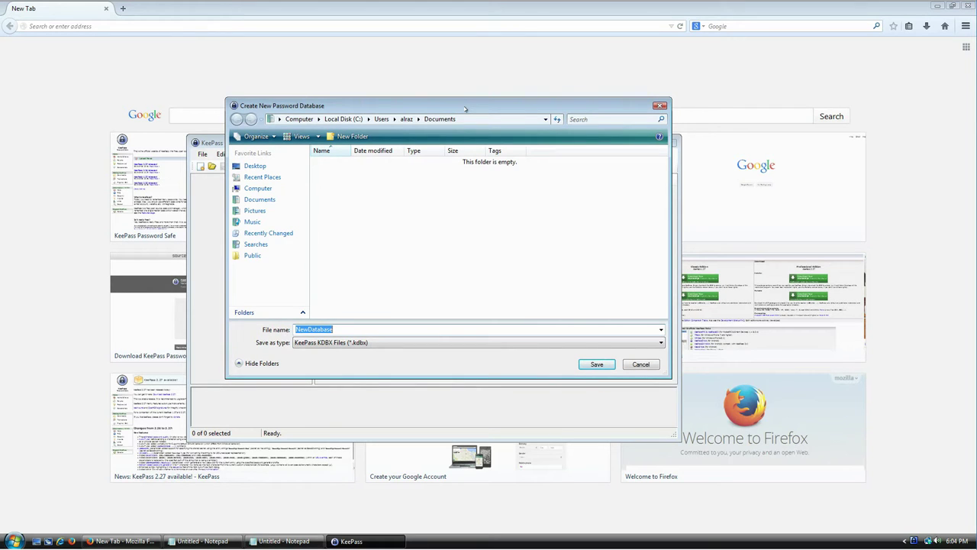
pyautogui.moveTo(465, 108)
pyautogui.mouseDown()
pyautogui.moveTo(491, 162)
pyautogui.moveTo(491, 216)
pyautogui.moveTo(487, 93)
pyautogui.moveTo(481, 99)
pyautogui.mouseUp()
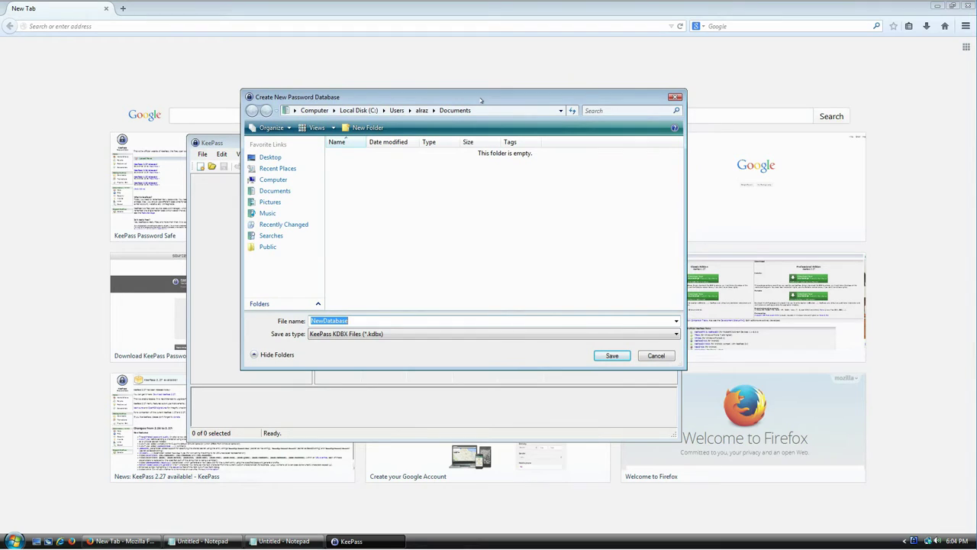
# Name the database file SecretLogins in Documents and save it.
pyautogui.write('SecretInformation')
pyautogui.hotkey('ctrl', 'a')
pyautogui.press('BackSpace')
pyautogui.write('SecretLogins')
pyautogui.click(612, 356)
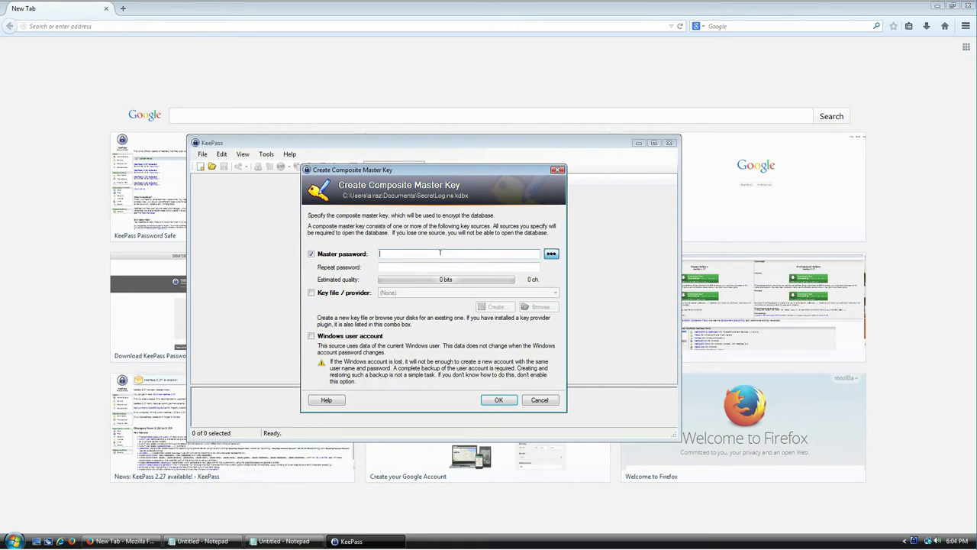
# Show the master password as plain text, try a sample password, then clear the field.
pyautogui.click(551, 254)
pyautogui.write('ver')
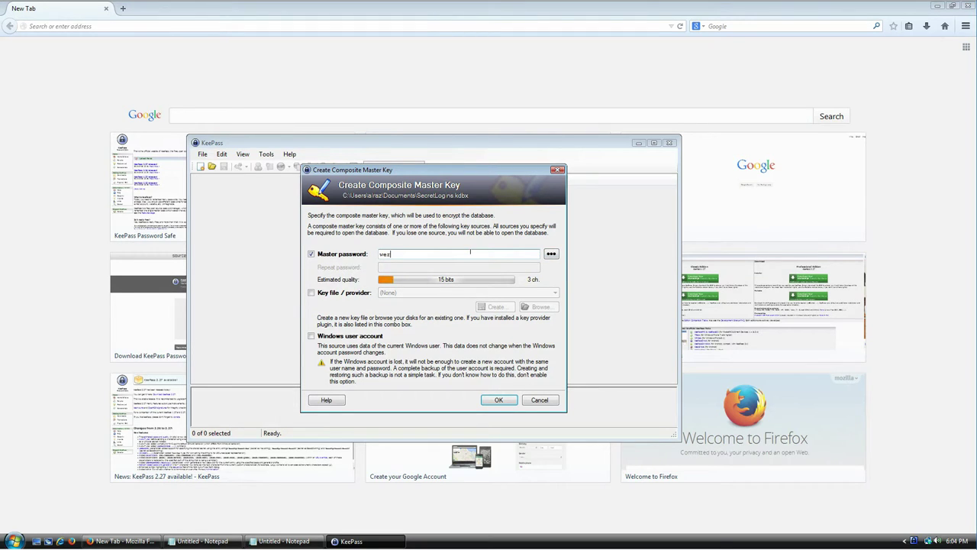
pyautogui.write(' verver werwe rwer 545')
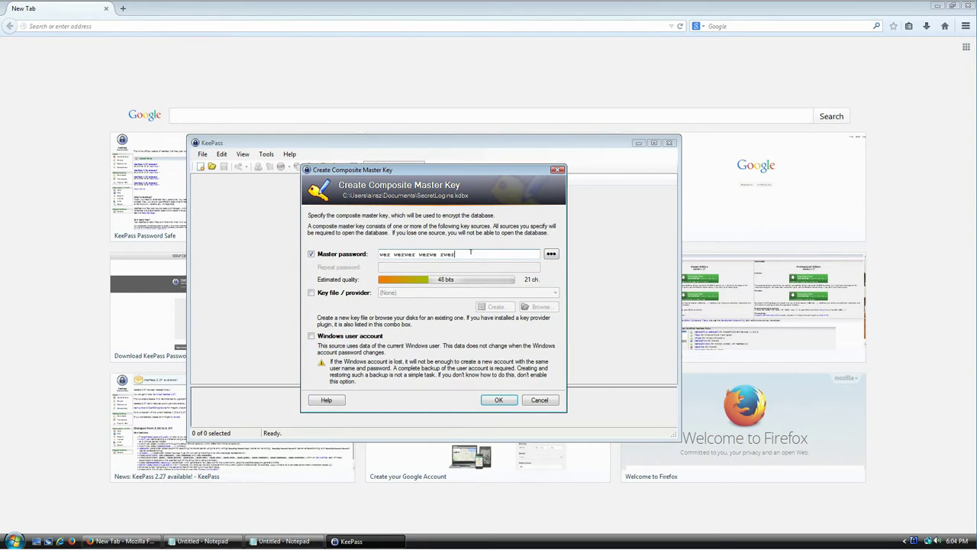
pyautogui.write('345')
pyautogui.write('hjlkjh')
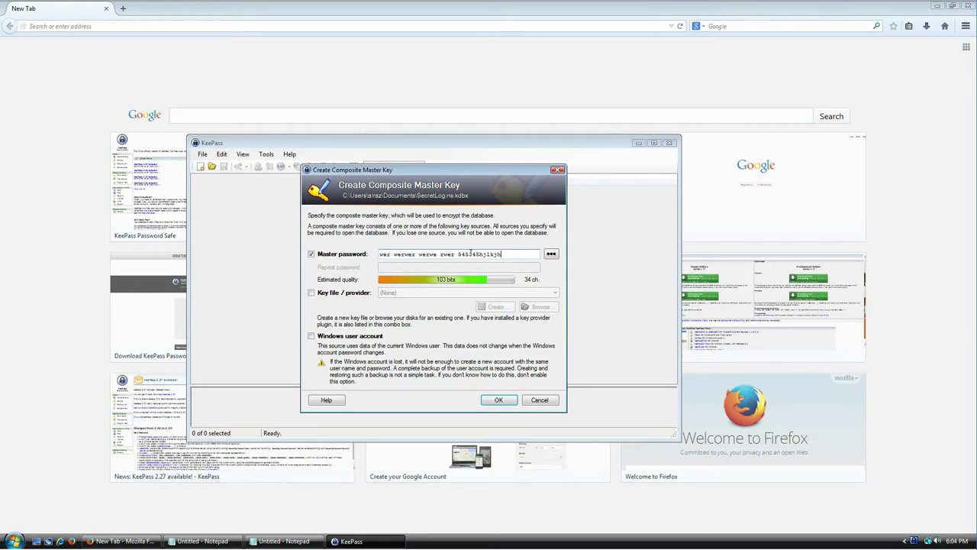
pyautogui.hotkey('ctrl', 'a')
pyautogui.press('BackSpace')
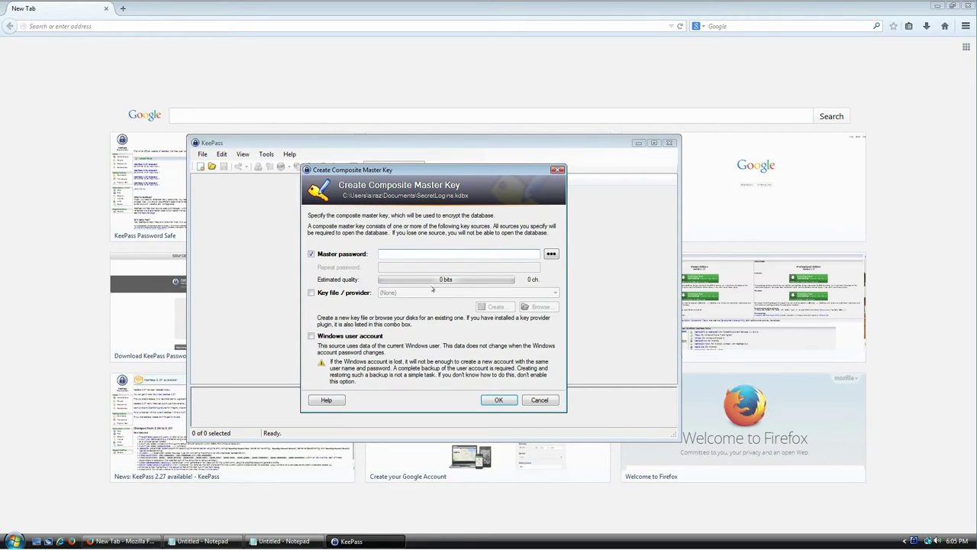
# Bring the Notepad password tips forward, shrink it, and highlight the upper and lower case tip.
pyautogui.click(220, 540)
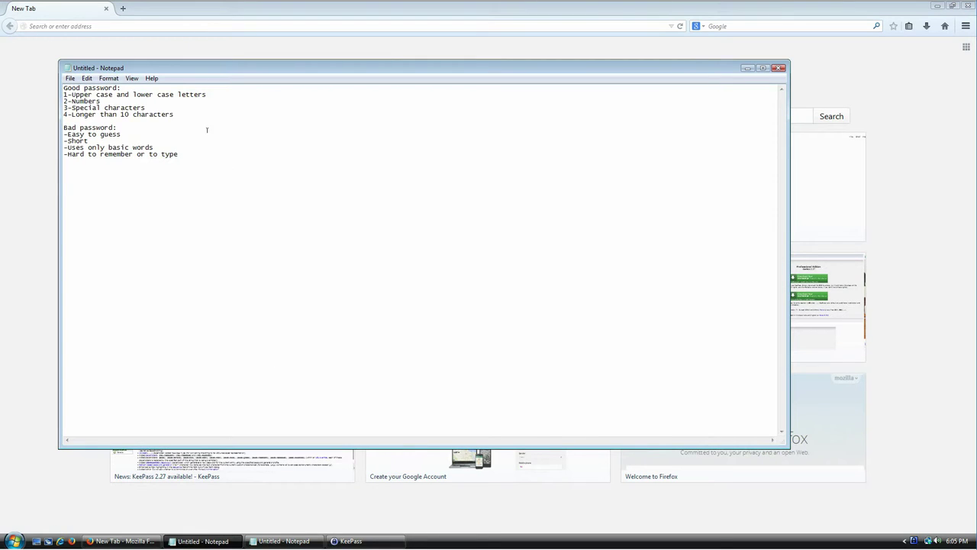
pyautogui.moveTo(59, 62); pyautogui.dragTo(108, 127)
pyautogui.click(255, 175)
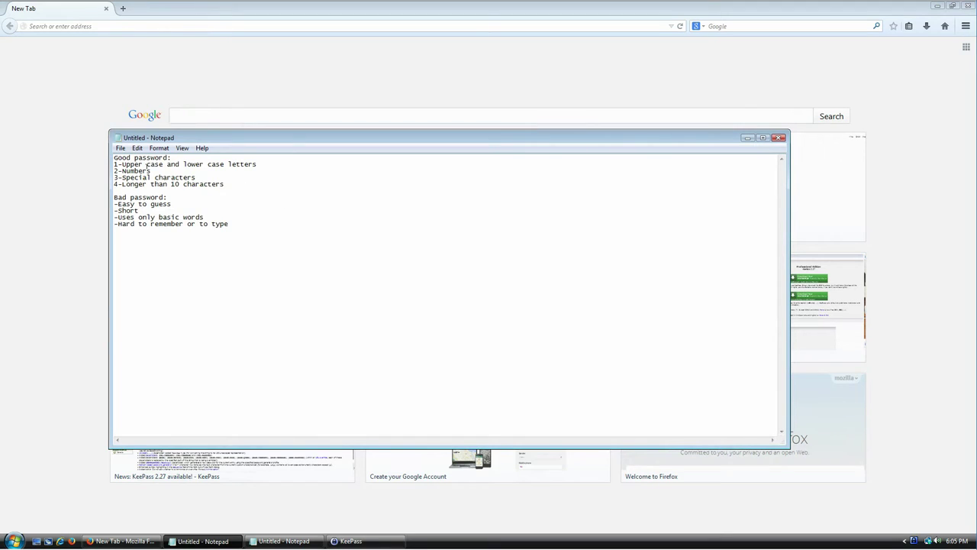
pyautogui.press('Home')
pyautogui.hotkey('shift', 'End')
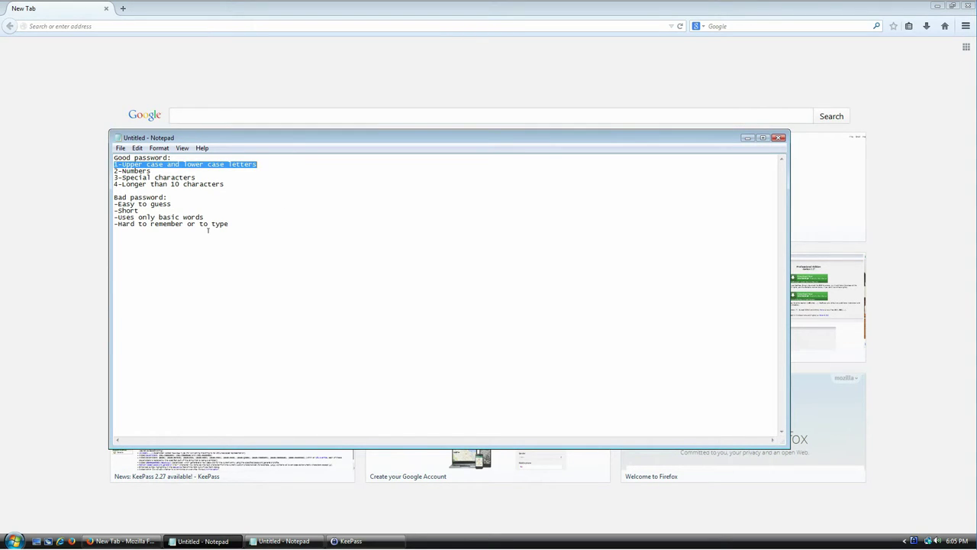
# Back in the master key dialog, type trial passwords like 'Hello', then clear the field.
pyautogui.hotkey('alt', 'Tab')
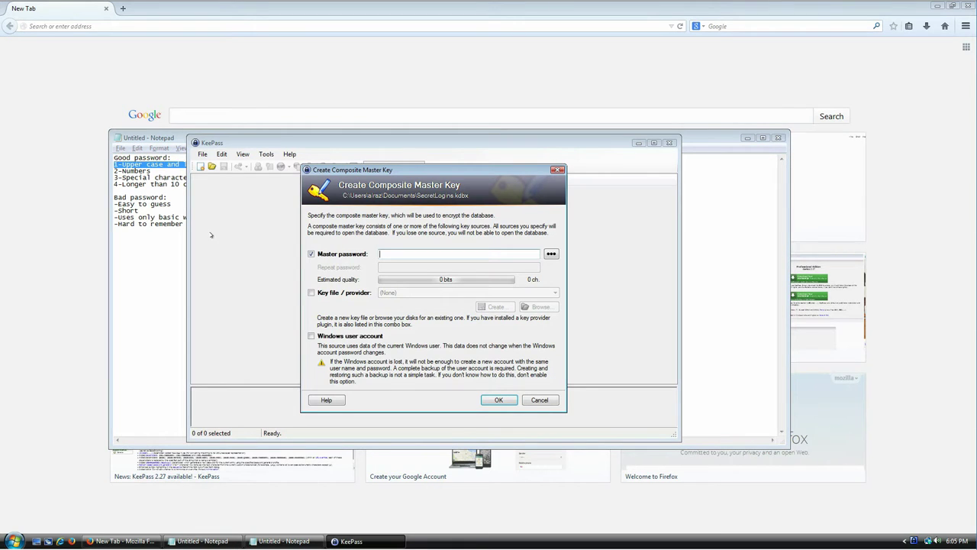
pyautogui.write('Hello')
pyautogui.press('Home')
pyautogui.hotkey('shift', 'Right')
pyautogui.press('End')
pyautogui.hotkey('ctrl', 'a')
pyautogui.write('hello sdfsd')
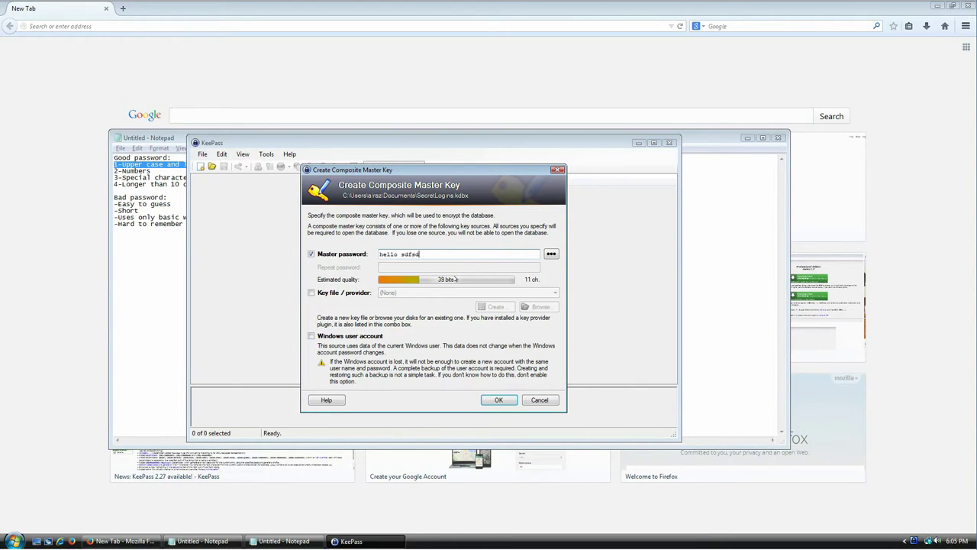
pyautogui.write(' sdf334 234wsdfsdf sdfsdf')
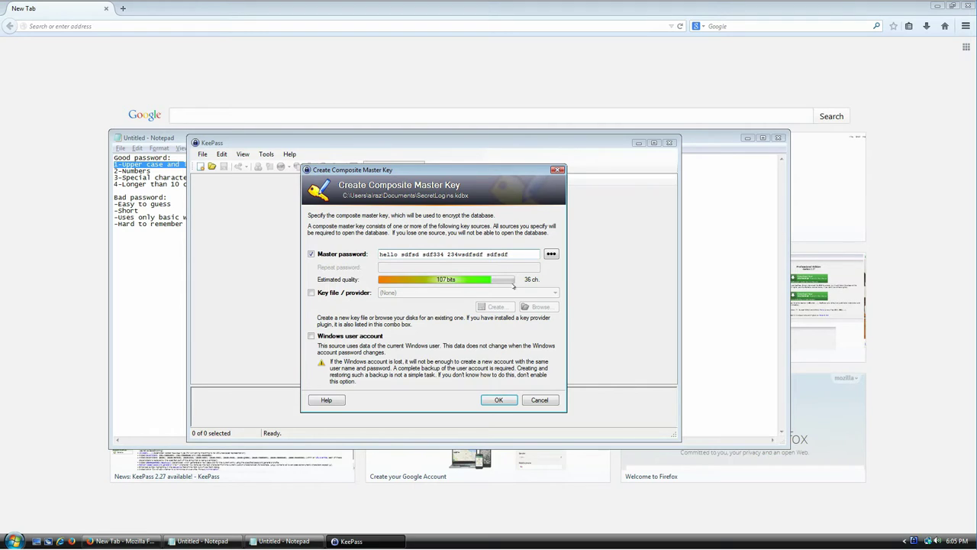
pyautogui.hotkey('ctrl', 'a')
pyautogui.press('BackSpace')
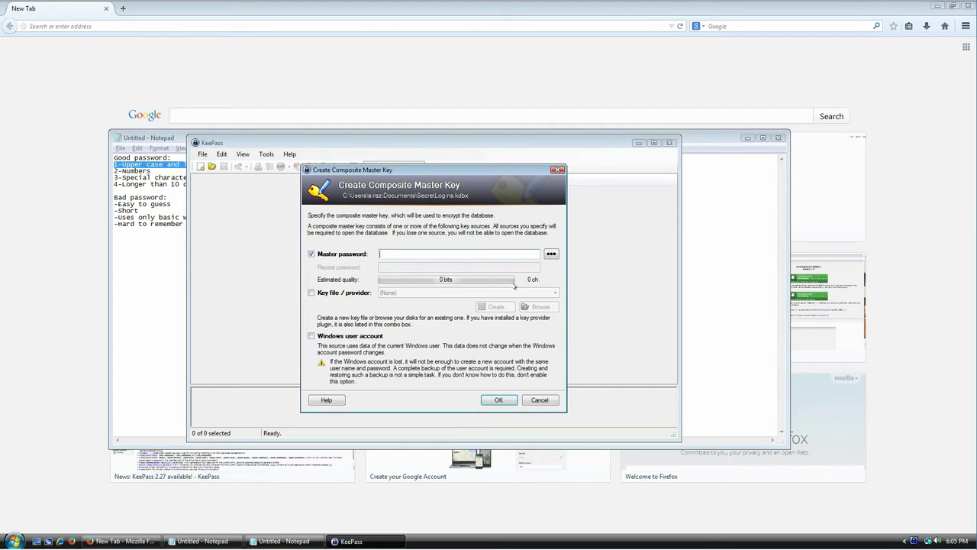
pyautogui.click(164, 171)
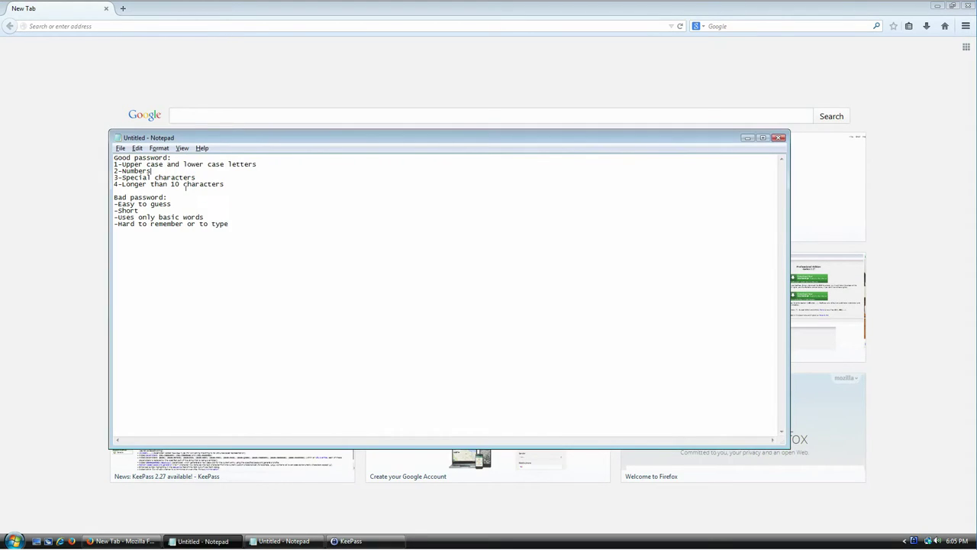
pyautogui.hotkey('shift', 'Home')
pyautogui.hotkey('alt', 'Tab')
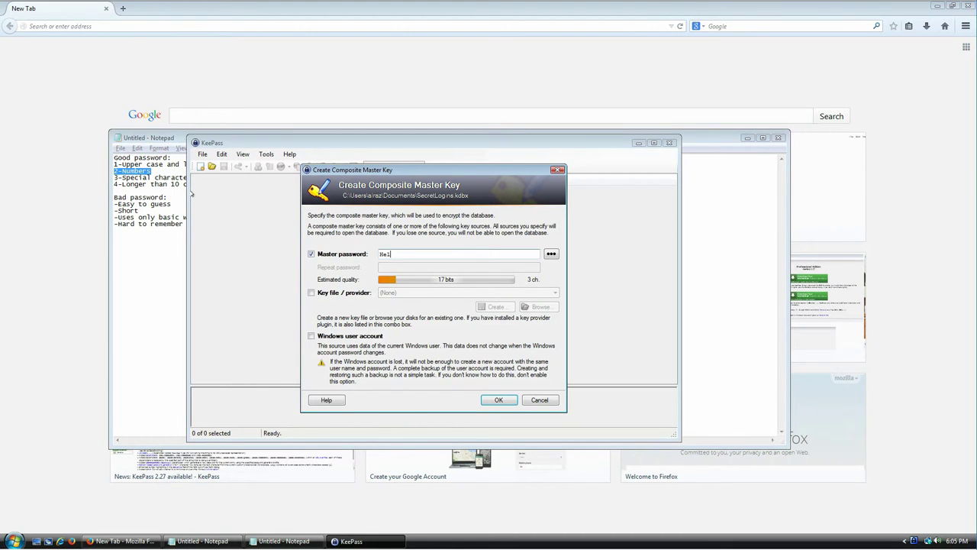
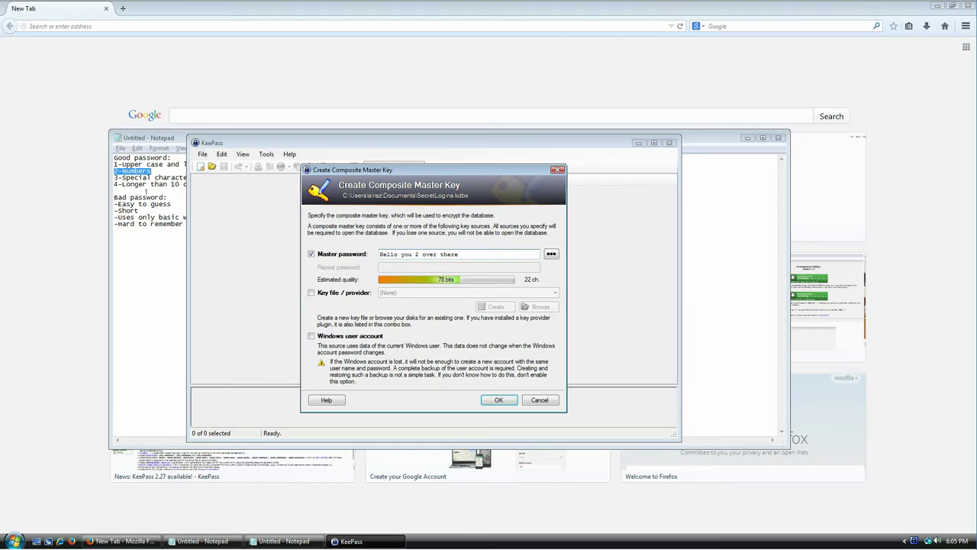
pyautogui.click(150, 178)
pyautogui.press('Home')
pyautogui.hotkey('shift', 'End')
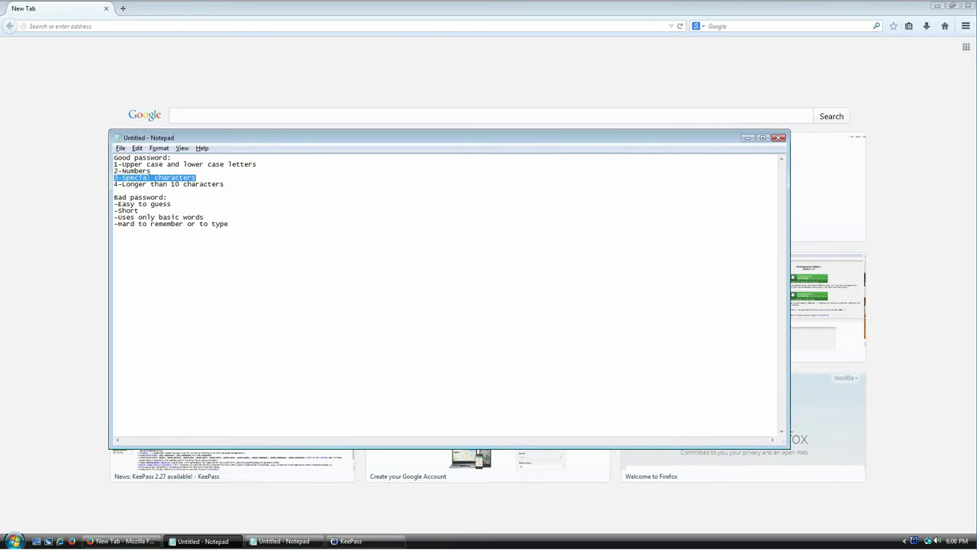
pyautogui.hotkey('alt', 'Tab')
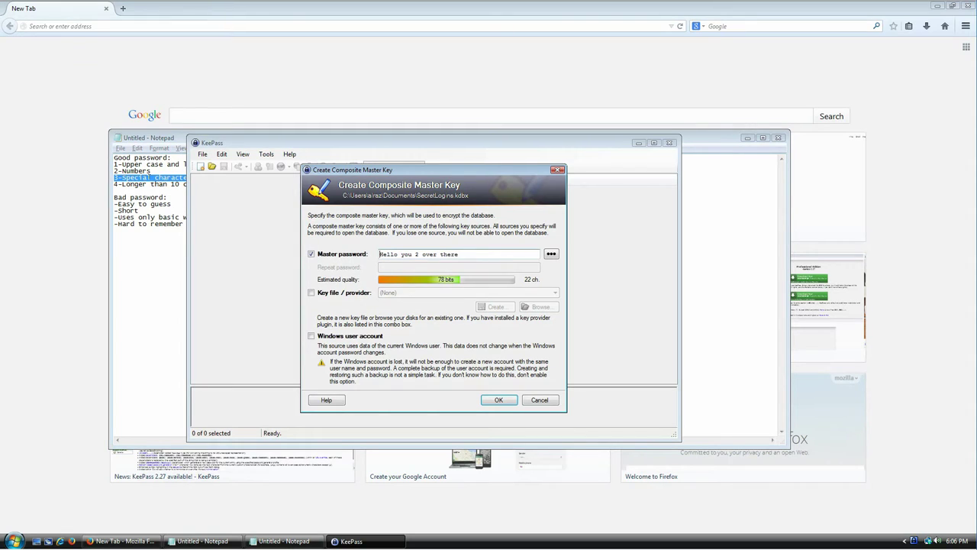
pyautogui.hotkey('shift', 'Right')
pyautogui.press('Right')
pyautogui.write(',')
pyautogui.press('End')
pyautogui.write('! (yes')
pyautogui.press('BackSpace')
pyautogui.write(', yes')
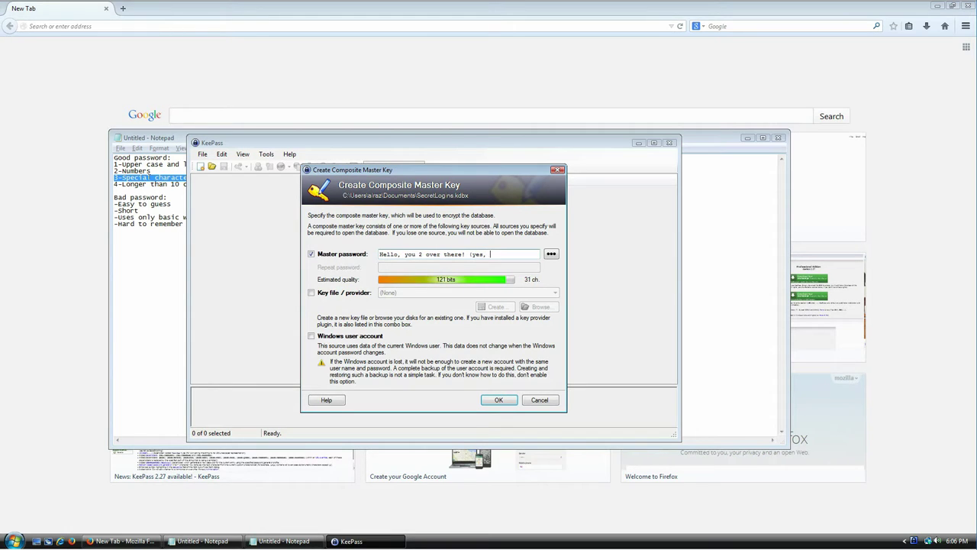
pyautogui.press('BackSpace')
pyautogui.press('BackSpace')
pyautogui.write('ou')
pyautogui.press('BackSpace')
pyautogui.press('BackSpace')
pyautogui.write('ou)')
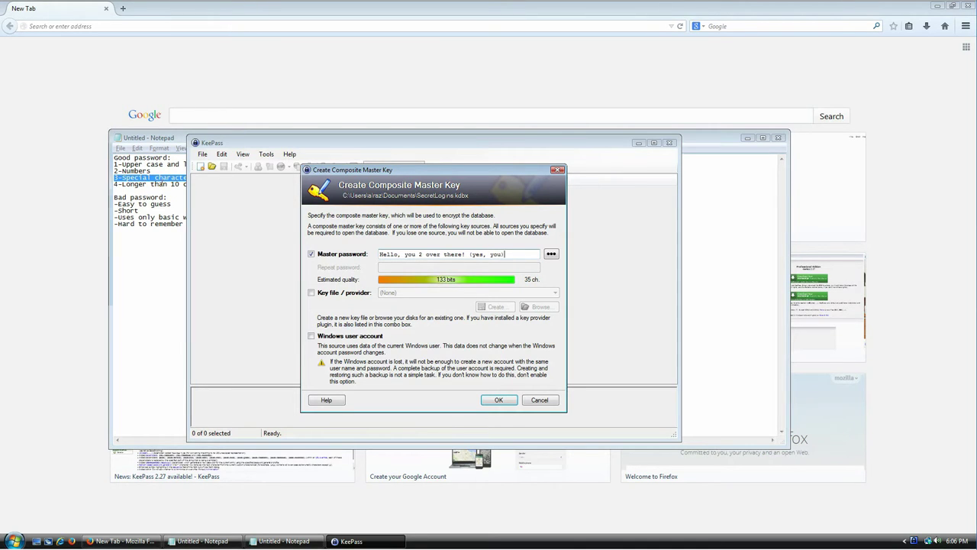
pyautogui.click(162, 184)
pyautogui.hotkey('shift', 'End')
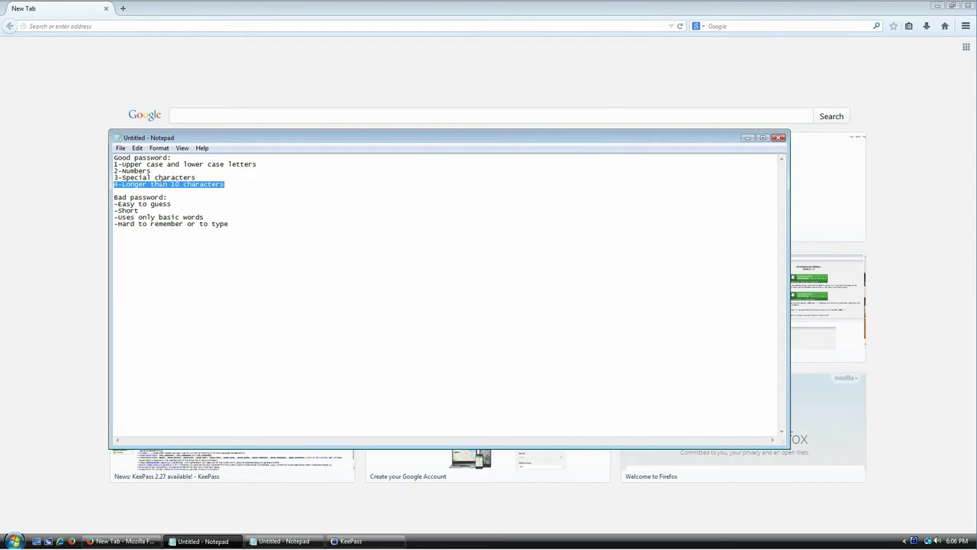
pyautogui.hotkey('alt', 'Tab')
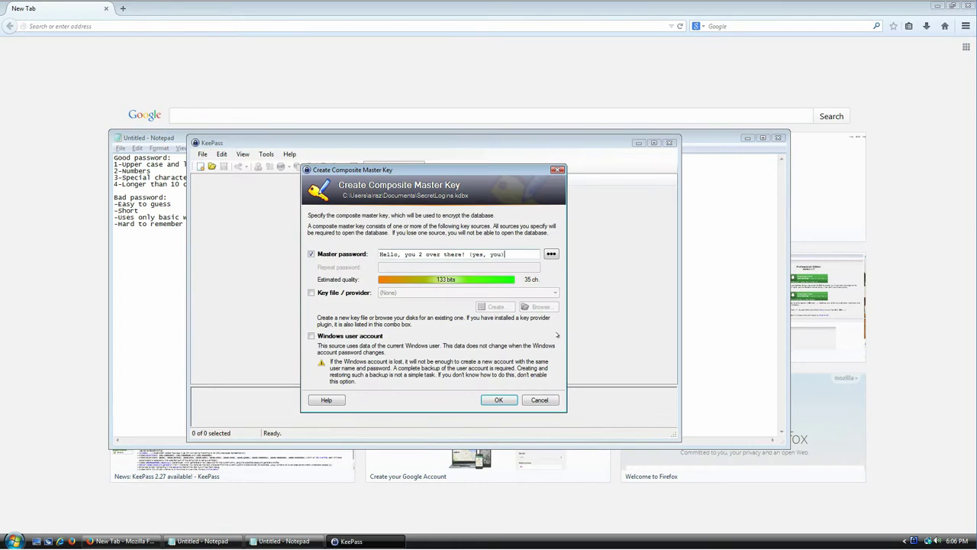
pyautogui.moveTo(513, 251); pyautogui.dragTo(367, 245)
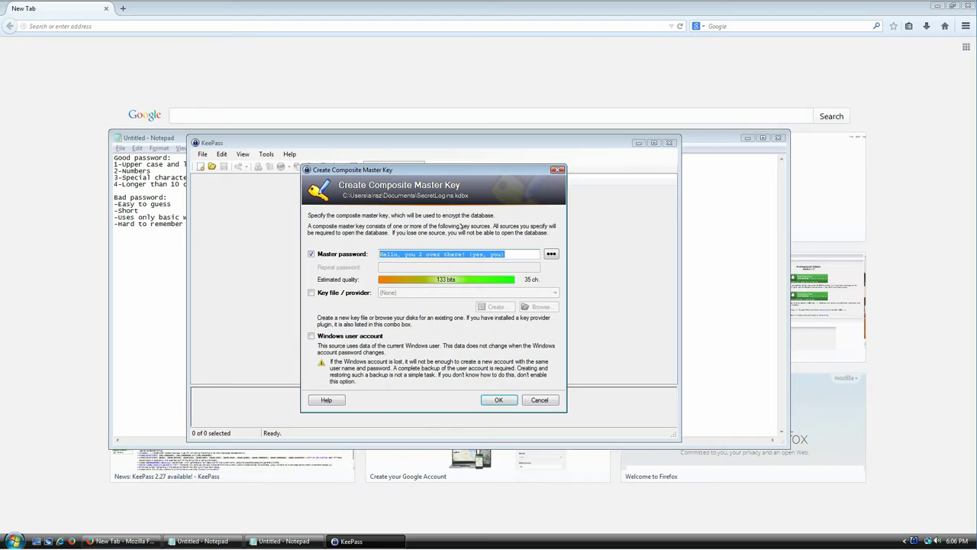
pyautogui.press('BackSpace')
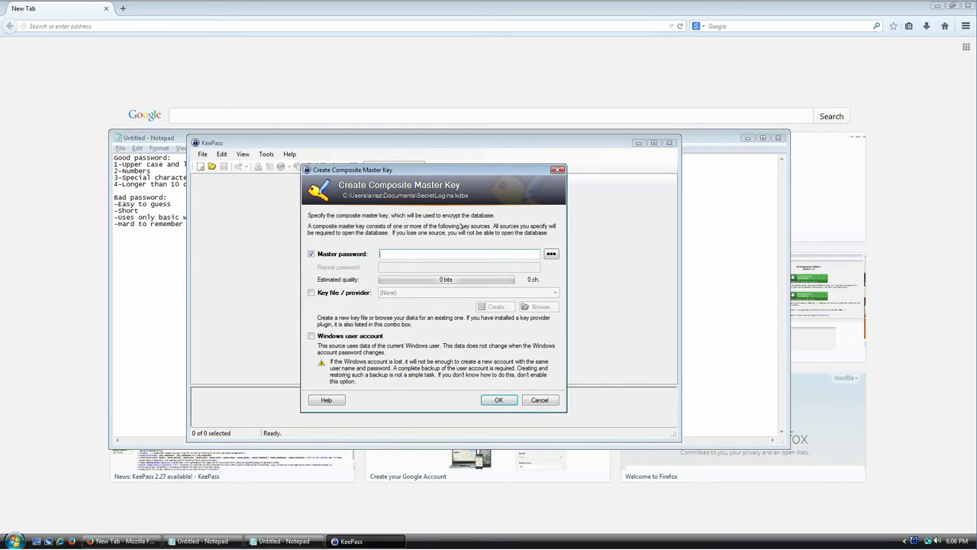
pyautogui.click(150, 197)
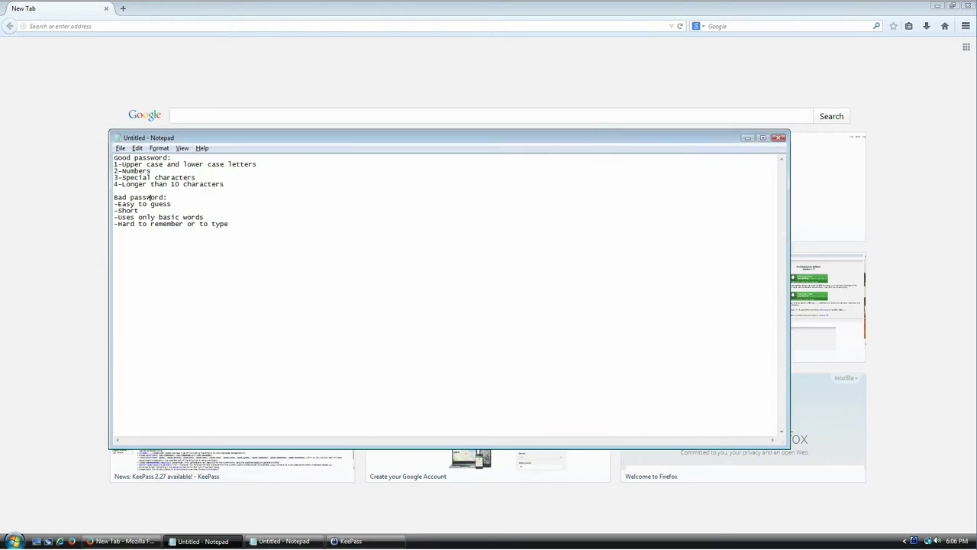
pyautogui.moveTo(114, 198); pyautogui.dragTo(235, 220)
pyautogui.click(233, 200)
pyautogui.hotkey('shift', 'Home')
pyautogui.hotkey('ctrl', 'End')
pyautogui.hotkey('alt', 'Tab')
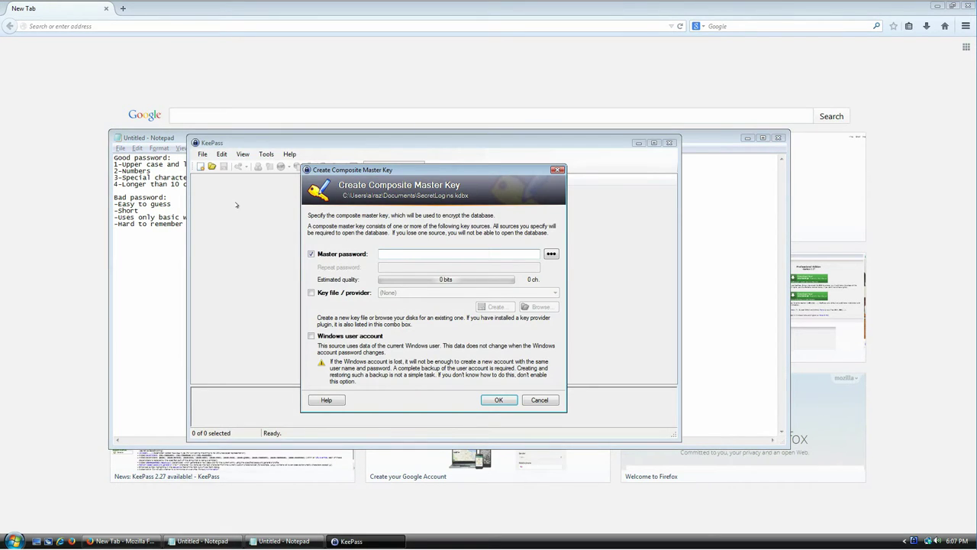
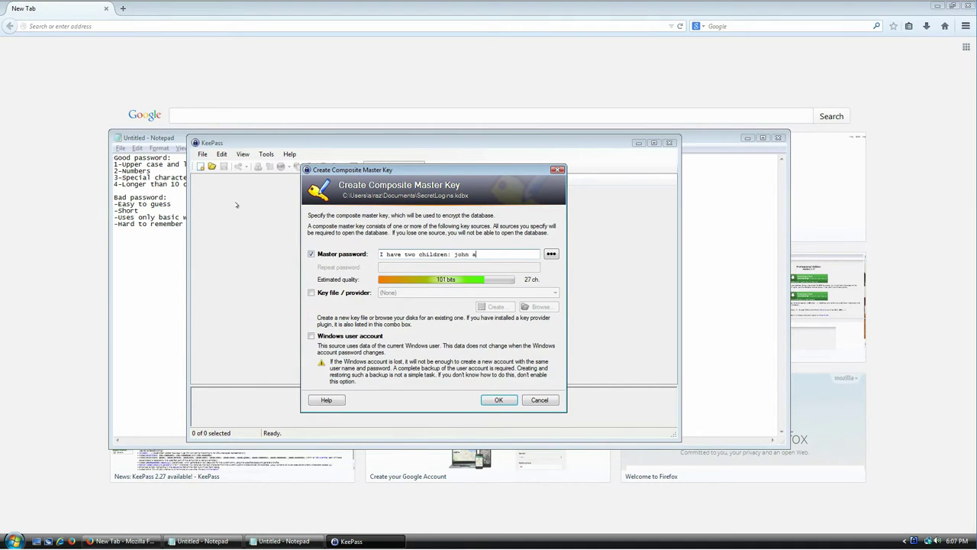
pyautogui.hotkey('ctrl', 'a')
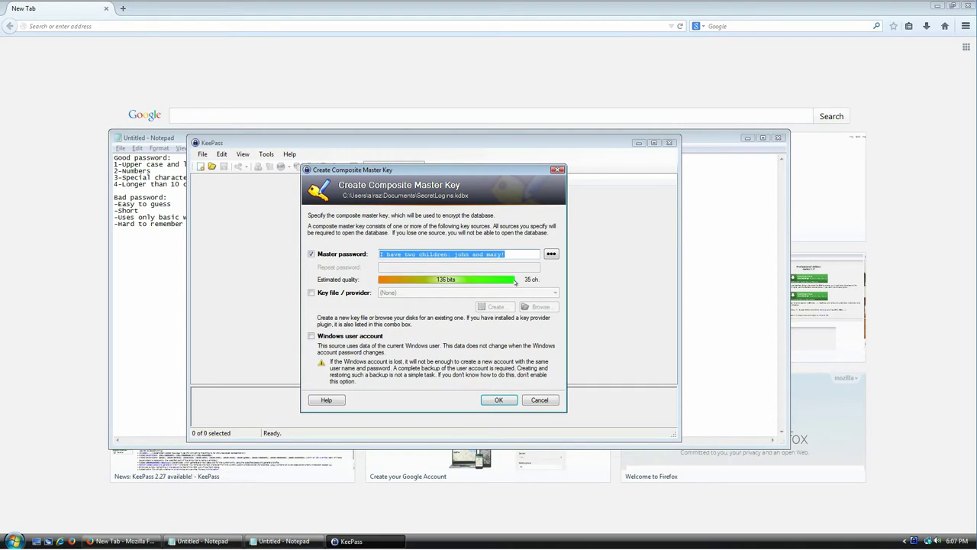
pyautogui.moveTo(507, 253); pyautogui.dragTo(417, 254)
pyautogui.click(387, 254)
pyautogui.click(421, 255)
pyautogui.doubleClick(457, 253)
pyautogui.doubleClick(486, 253)
pyautogui.click(486, 253)
pyautogui.doubleClick(462, 253)
pyautogui.click(468, 254)
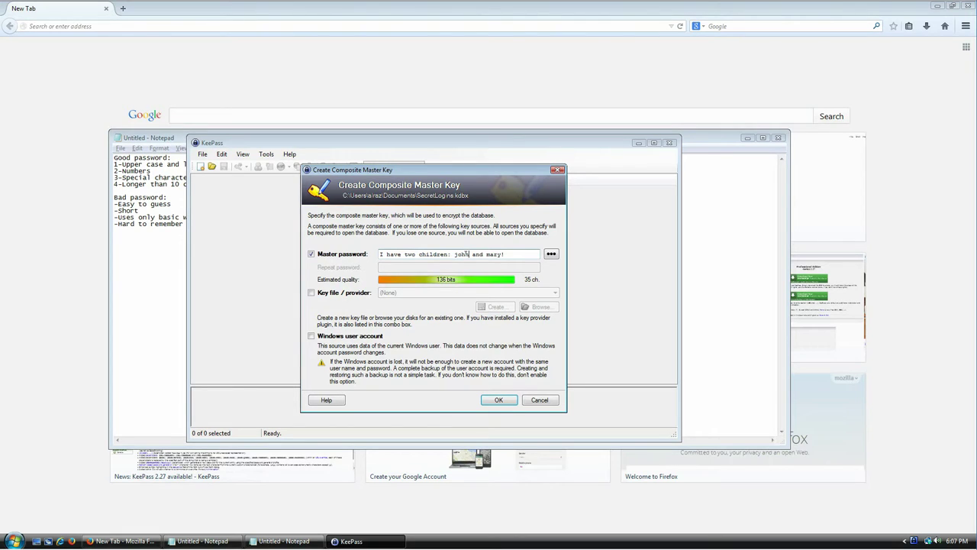
pyautogui.doubleClick(489, 253)
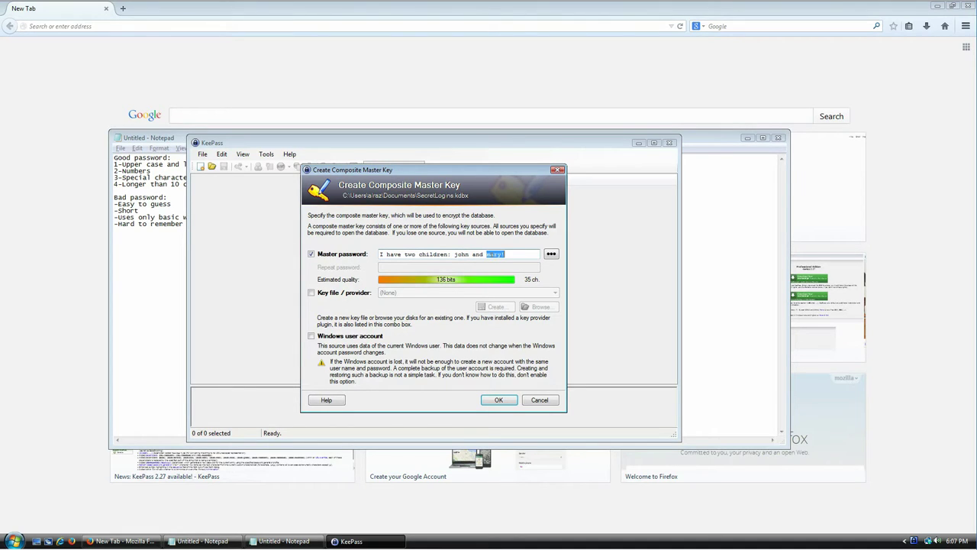
pyautogui.click(453, 254)
pyautogui.hotkey('ctrl', 'a')
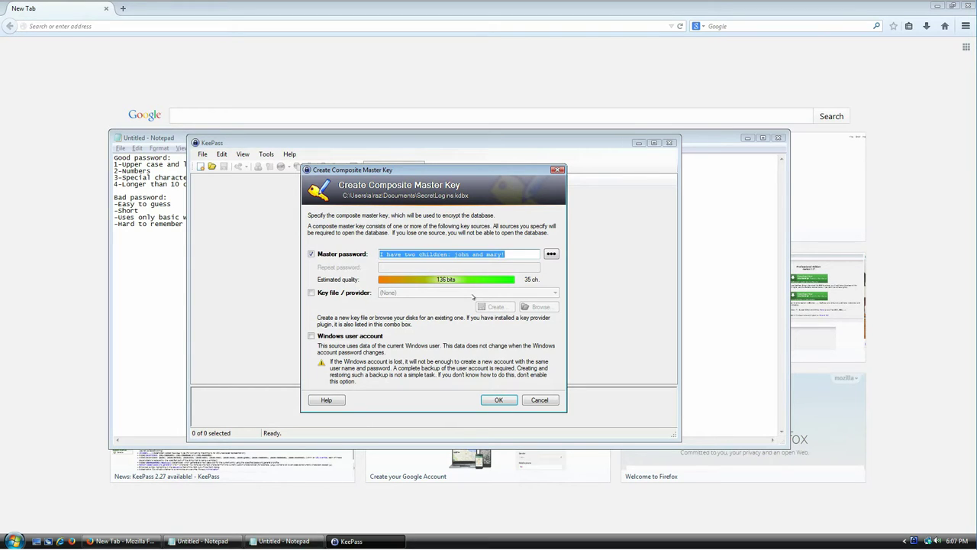
pyautogui.press('BackSpace')
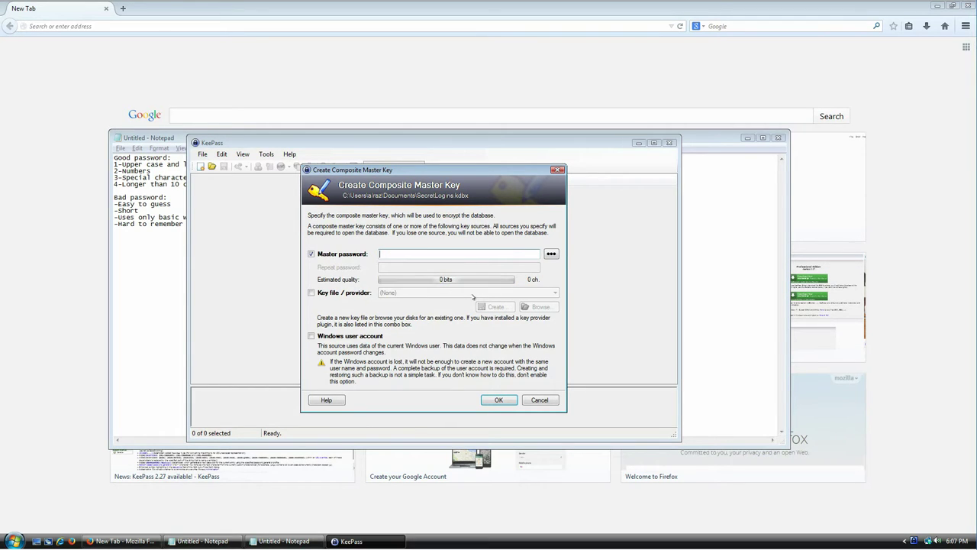
pyautogui.click(170, 206)
pyautogui.doubleClick(129, 210)
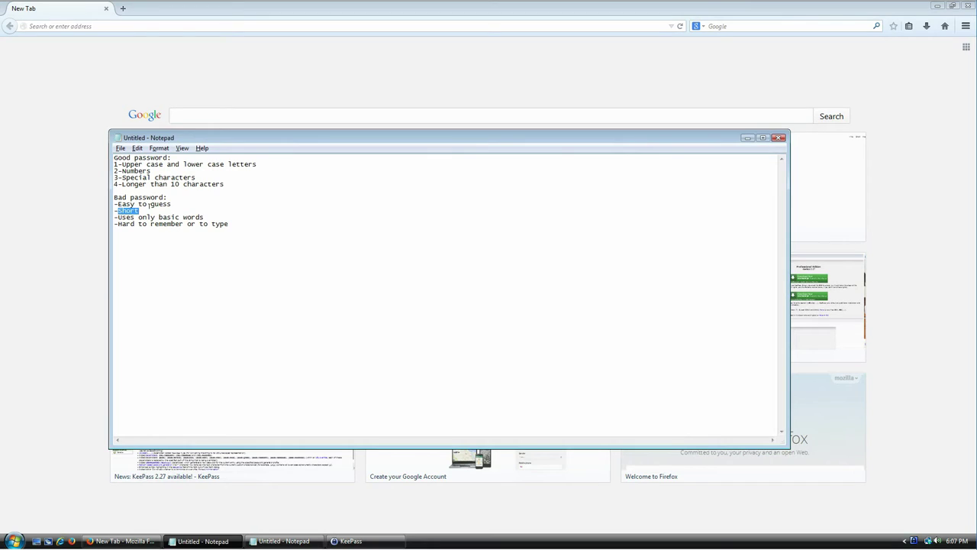
pyautogui.hotkey('alt', 'Tab')
pyautogui.write('l')
pyautogui.write('ello')
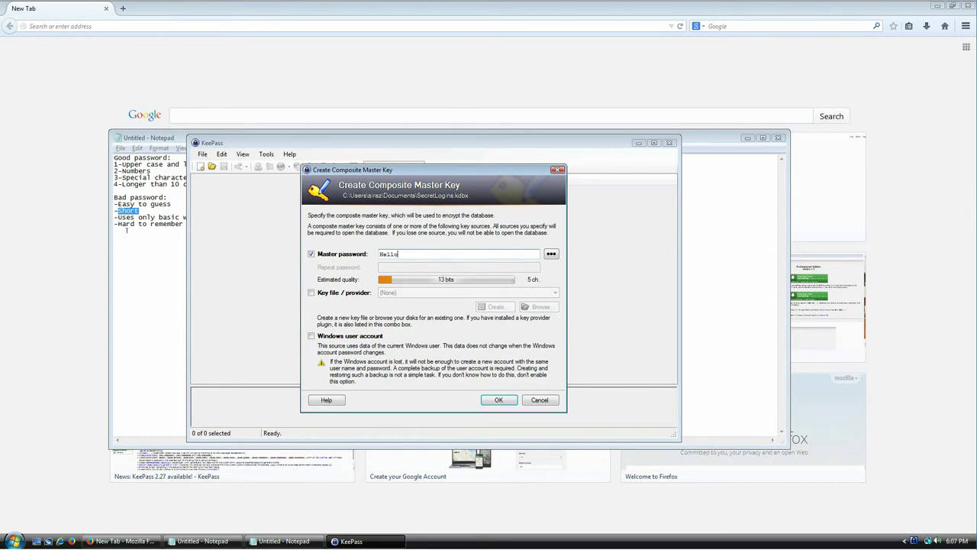
pyautogui.click(155, 226)
pyautogui.moveTo(232, 223); pyautogui.dragTo(91, 220)
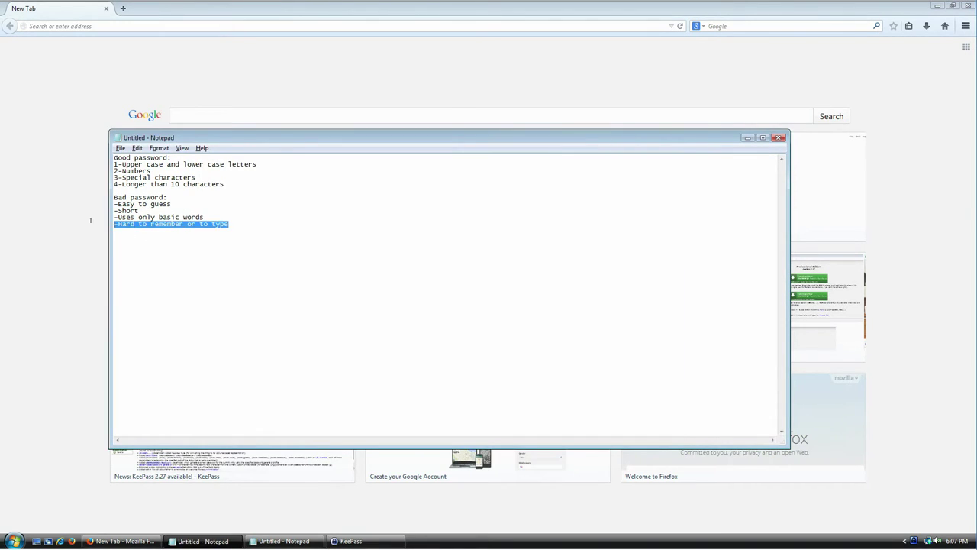
pyautogui.click(144, 224)
pyautogui.hotkey('shift', 'End')
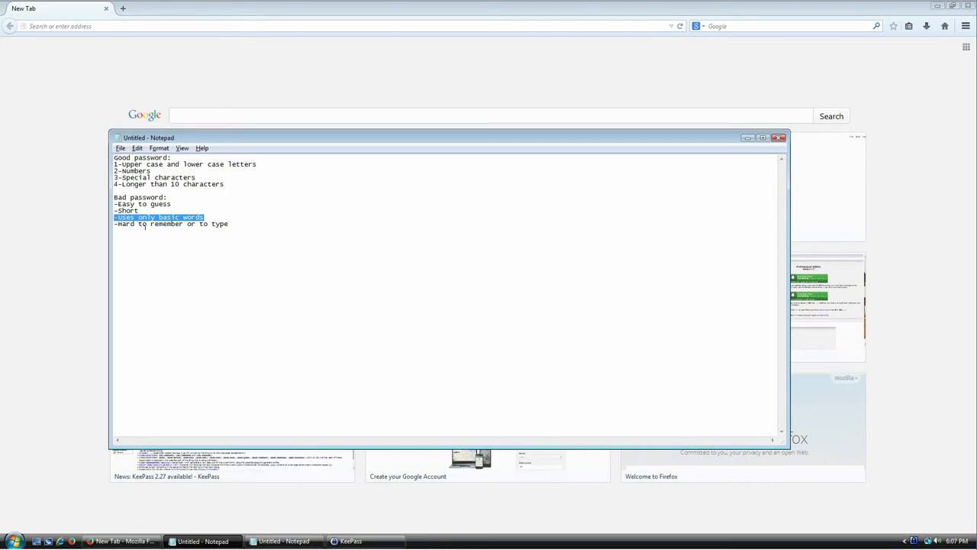
pyautogui.hotkey('alt', 'Tab')
pyautogui.hotkey('ctrl', 'a')
pyautogui.press('Right')
pyautogui.hotkey('ctrl', 'a')
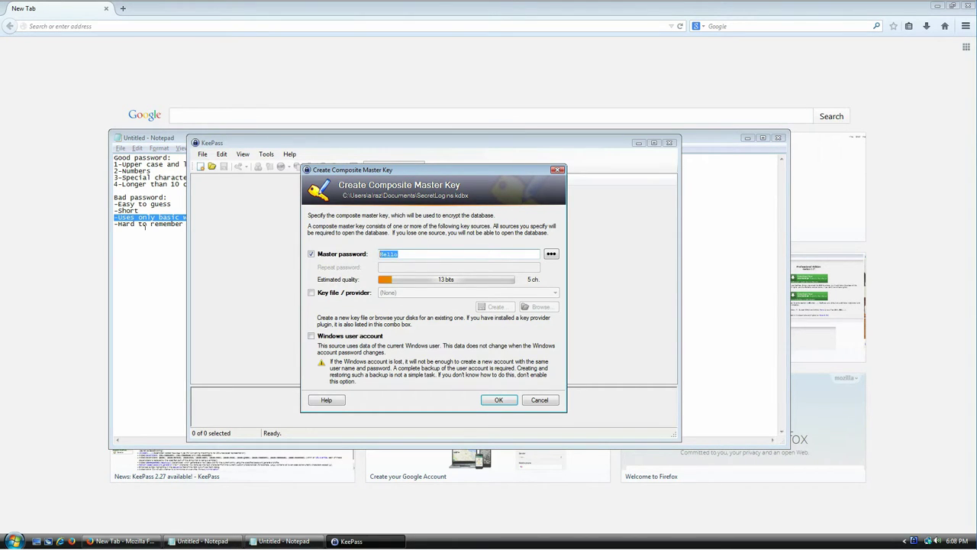
pyautogui.press('BackSpace')
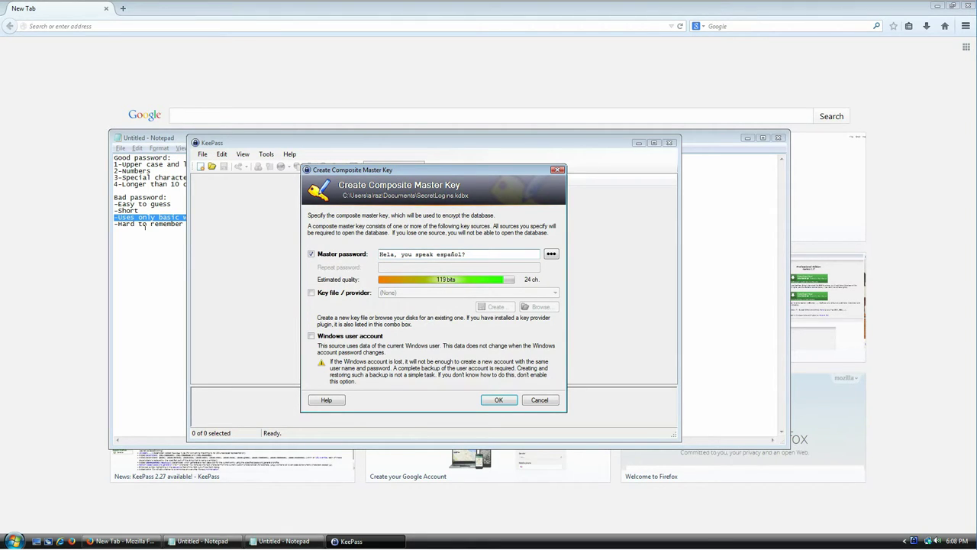
pyautogui.hotkey('alt', 'Tab')
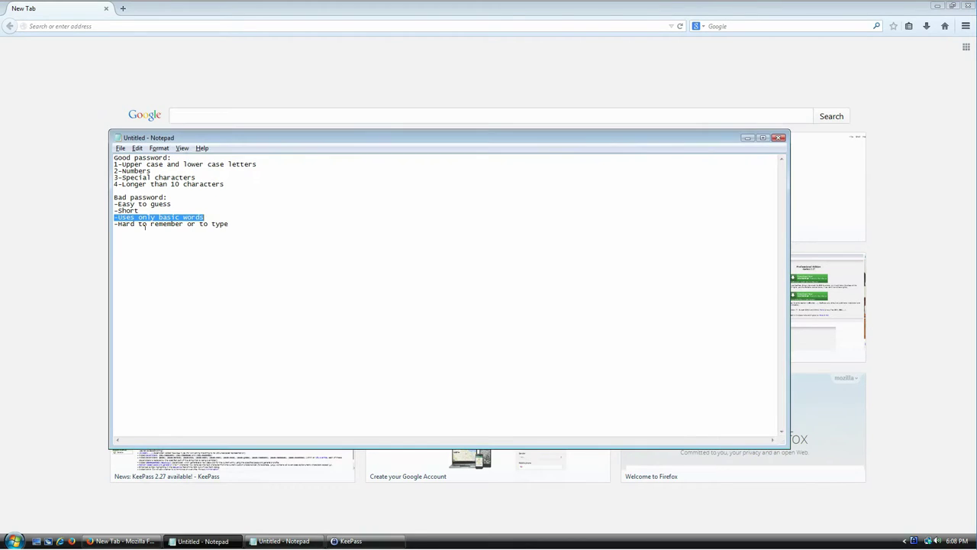
pyautogui.click(145, 226)
pyautogui.press('Home')
pyautogui.hotkey('shift', 'End')
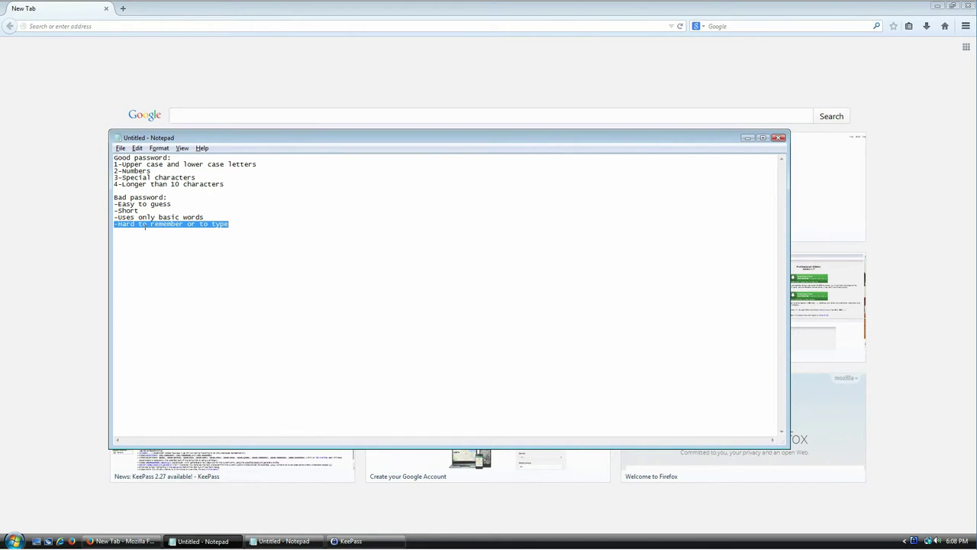
pyautogui.hotkey('alt', 'Tab')
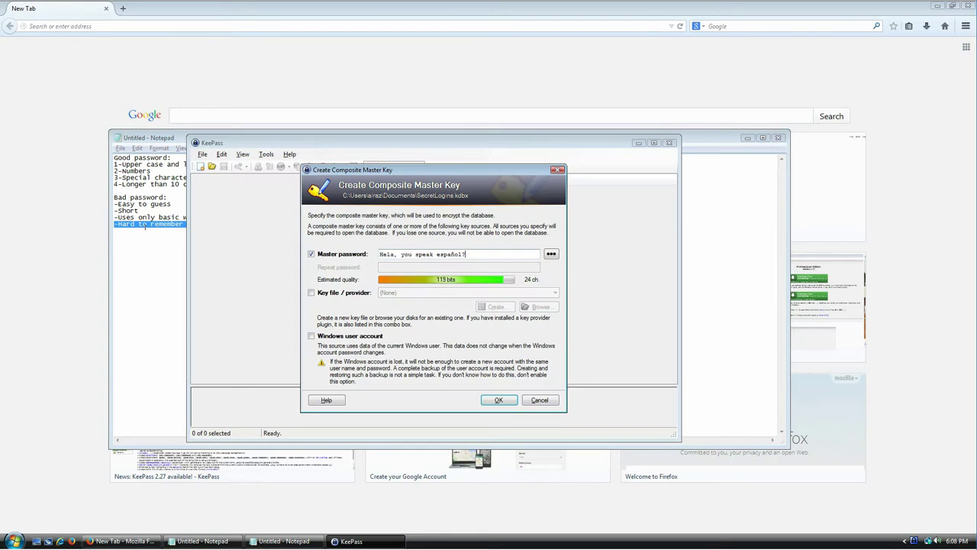
pyautogui.hotkey('ctrl', 'a')
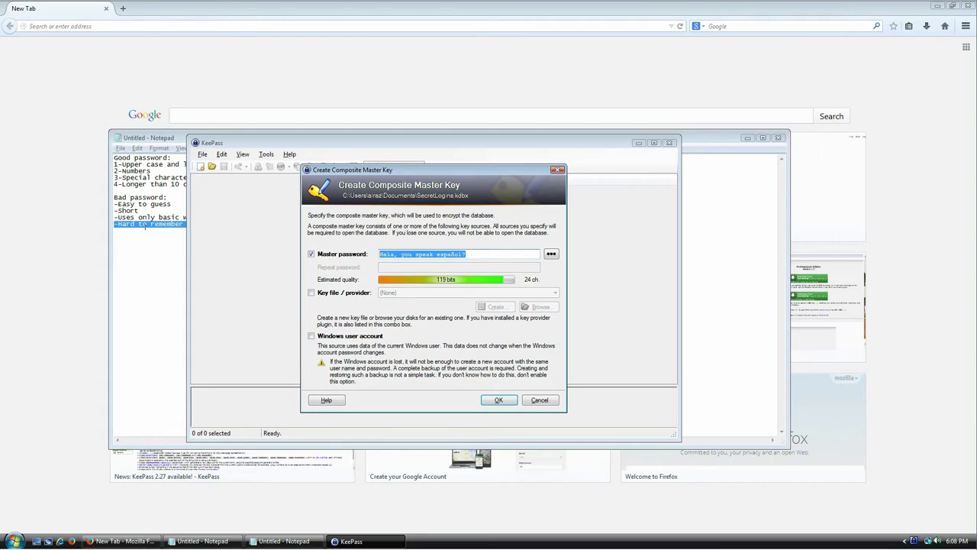
pyautogui.press('BackSpace')
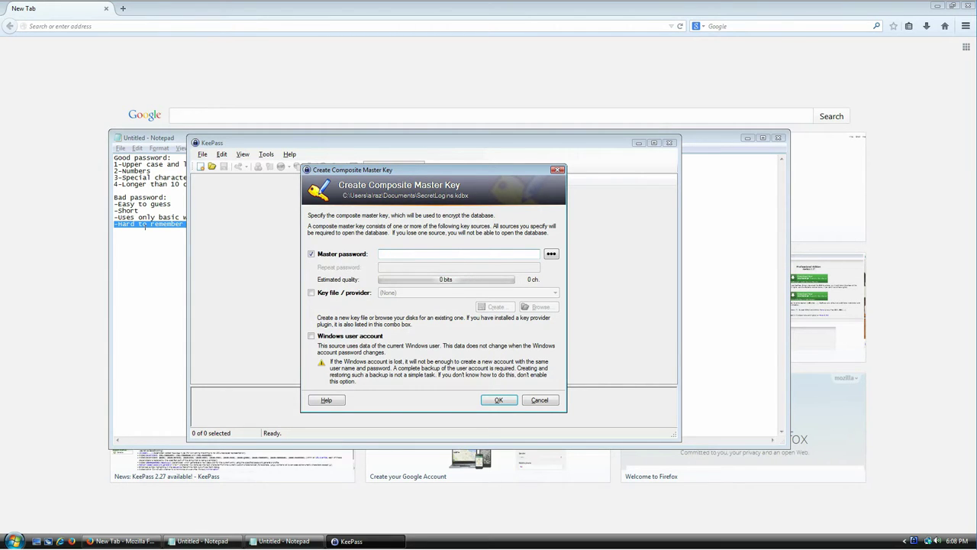
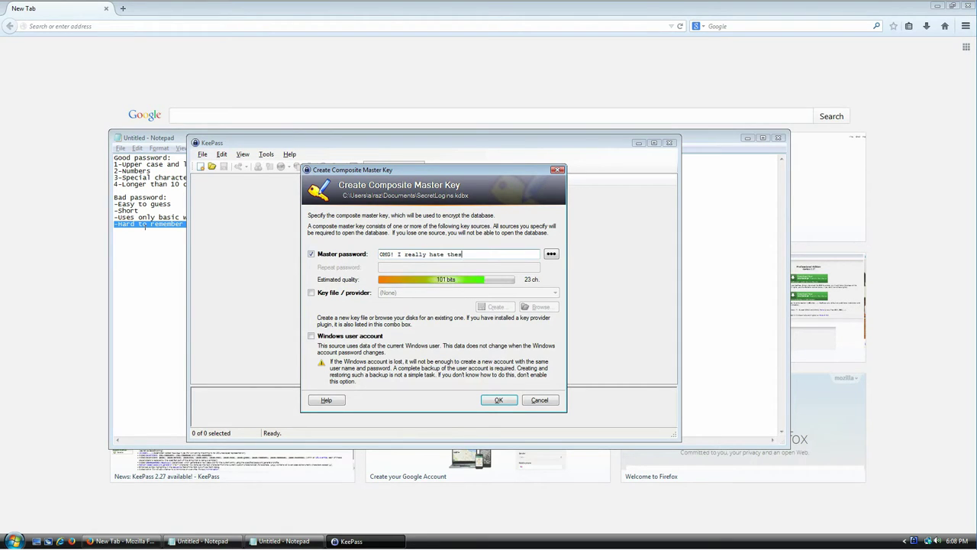
# Type the 37-character master password, fix its ending, and toggle between masked and plain text.
pyautogui.click(552, 255)
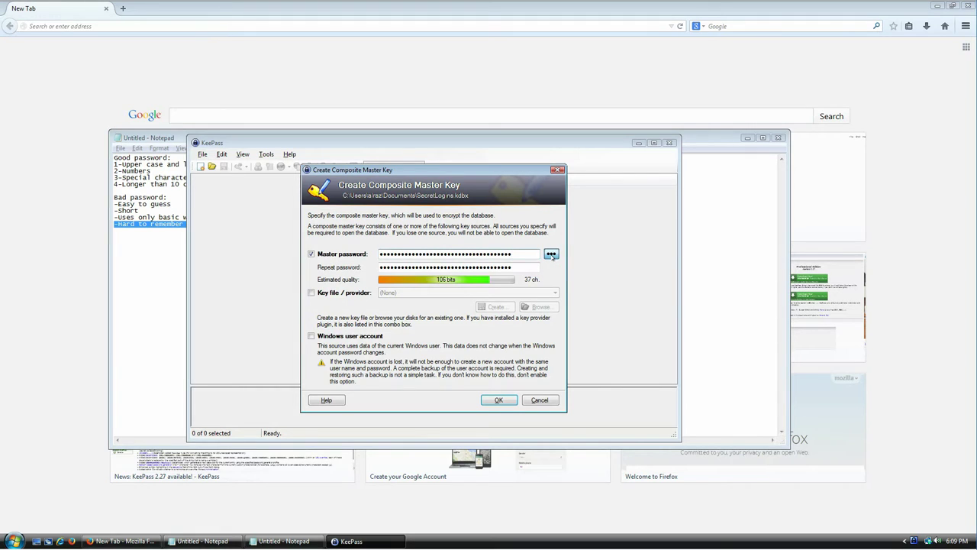
pyautogui.click(551, 255)
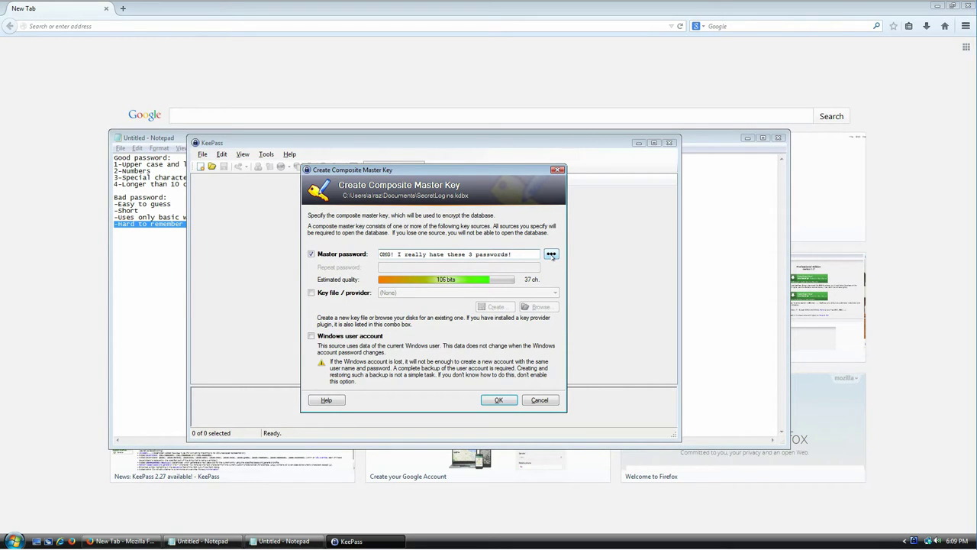
pyautogui.click(552, 255)
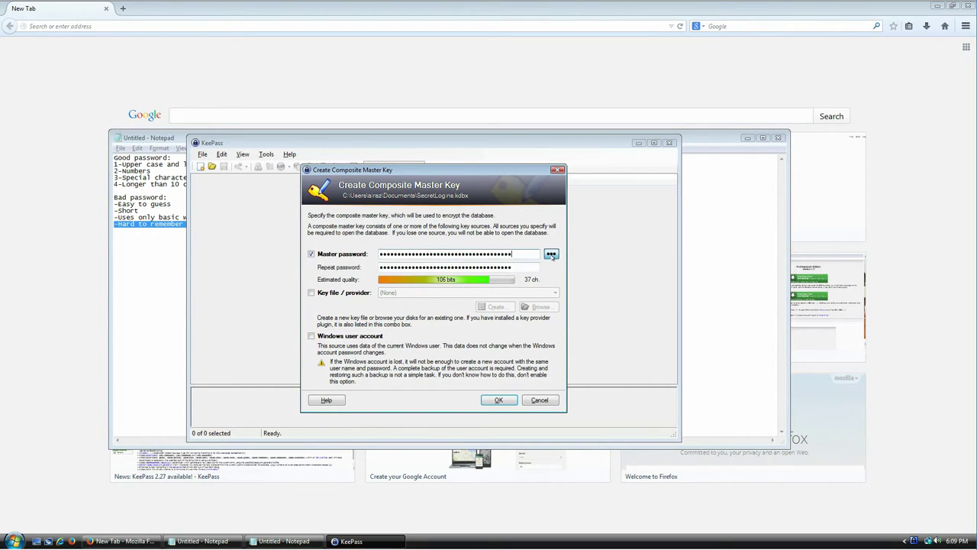
pyautogui.click(551, 255)
# Review the master password by highlighting its middle, end and last four words.
pyautogui.moveTo(536, 253); pyautogui.dragTo(379, 254)
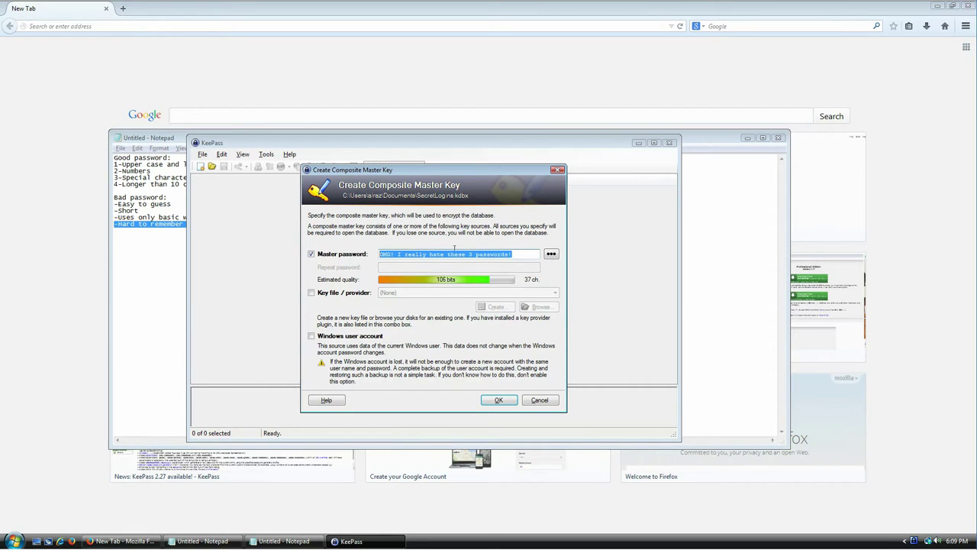
pyautogui.click(461, 254)
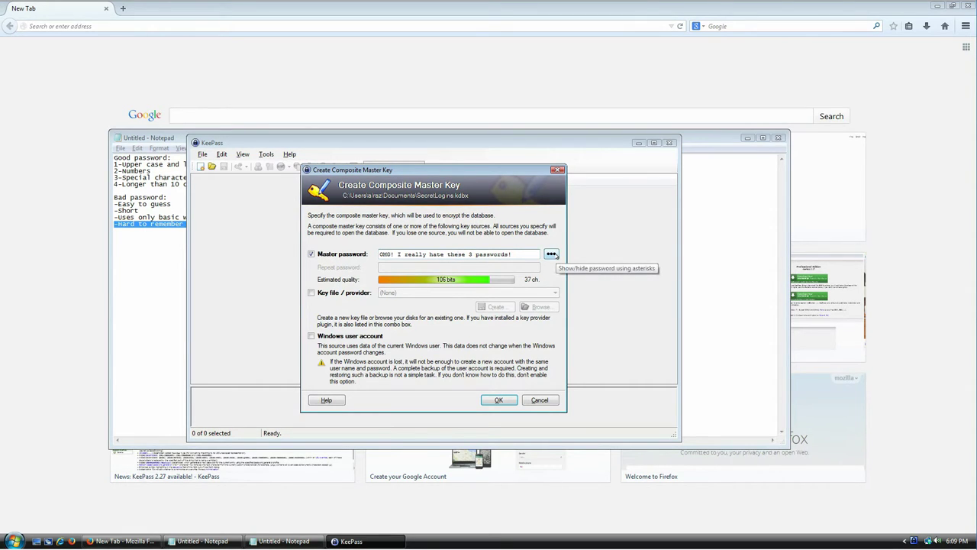
pyautogui.moveTo(513, 253); pyautogui.dragTo(452, 248)
pyautogui.click(485, 253)
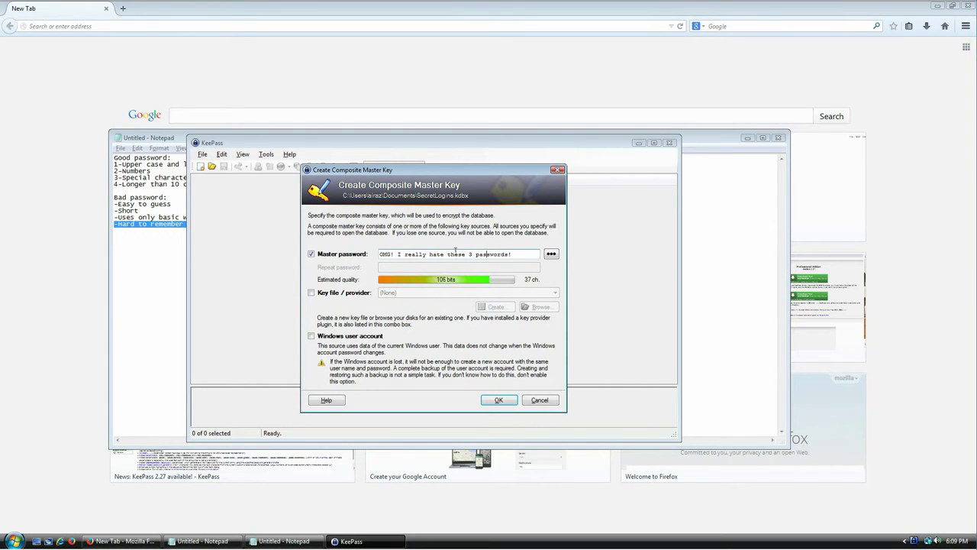
pyautogui.moveTo(448, 248); pyautogui.dragTo(487, 249)
pyautogui.click(510, 252)
pyautogui.moveTo(526, 249); pyautogui.dragTo(469, 254)
pyautogui.click(518, 250)
pyautogui.moveTo(526, 253); pyautogui.dragTo(429, 261)
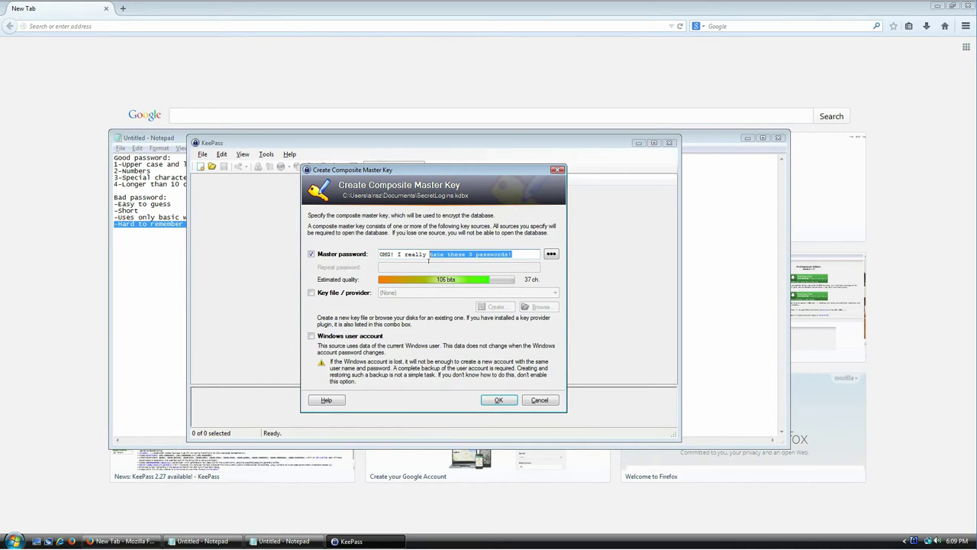
# Mask the master password and re-enter it in the Repeat password field.
pyautogui.click(550, 255)
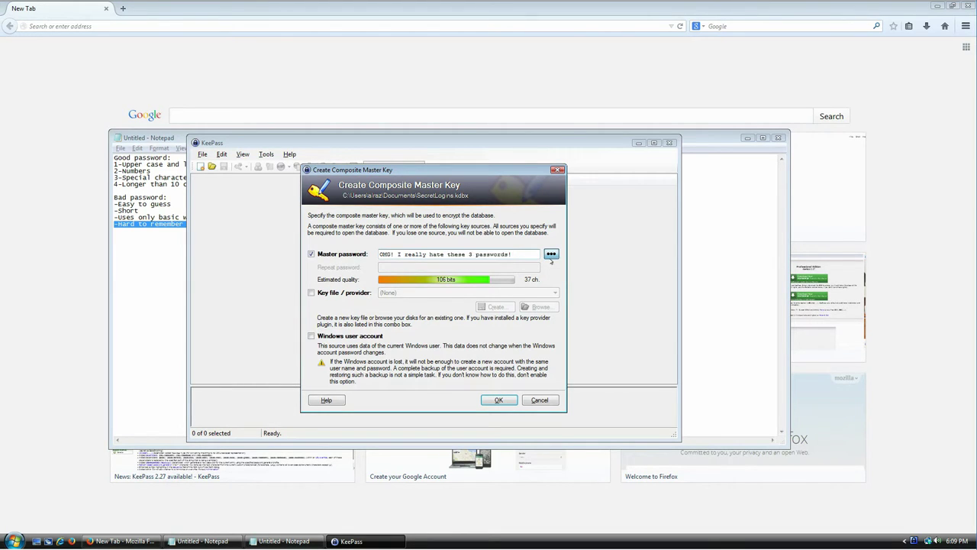
pyautogui.press('Tab')
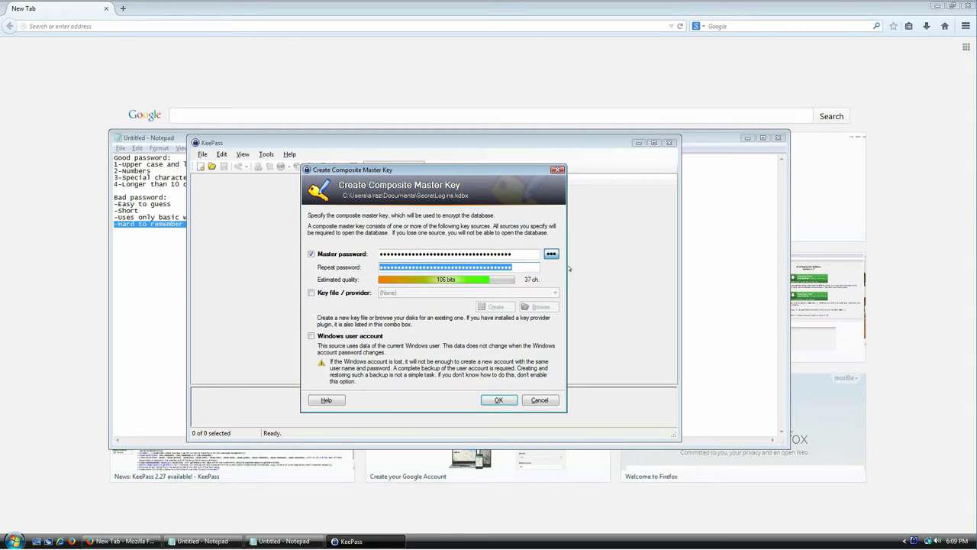
pyautogui.press('BackSpace')
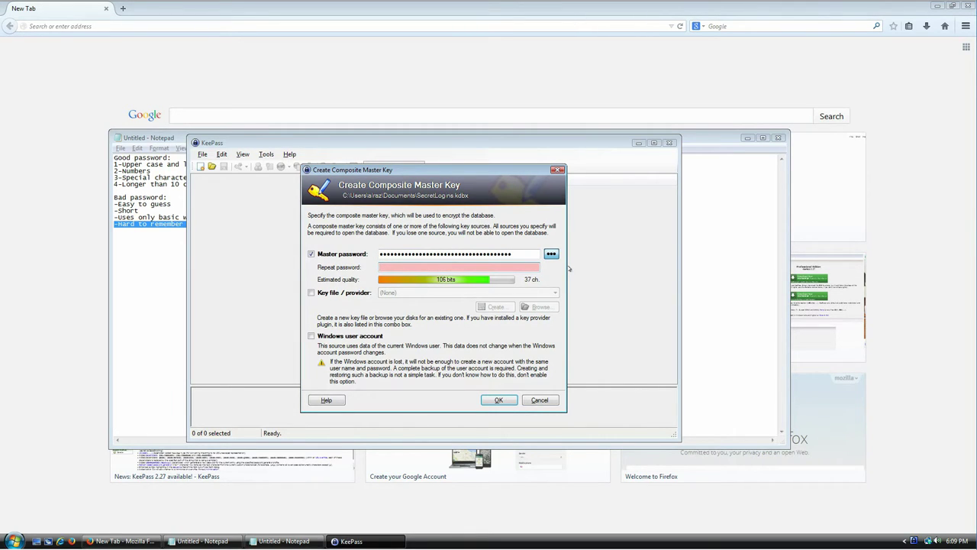
pyautogui.write('••••••••••••••••••••••••••••••••••••••')
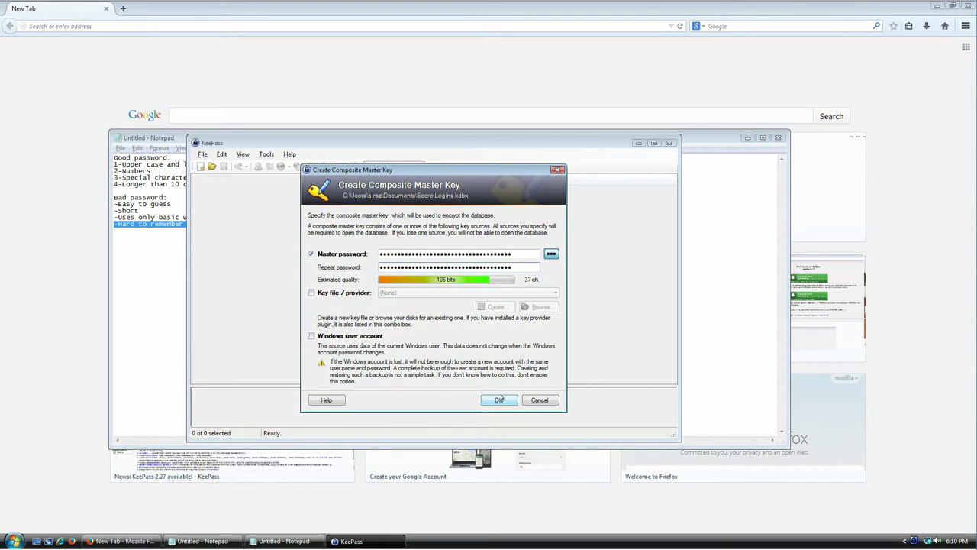
# Accept the master key, then on the Security tab raise rounds from 6000 to 6854912 via '1 second delay'.
pyautogui.click(499, 399)
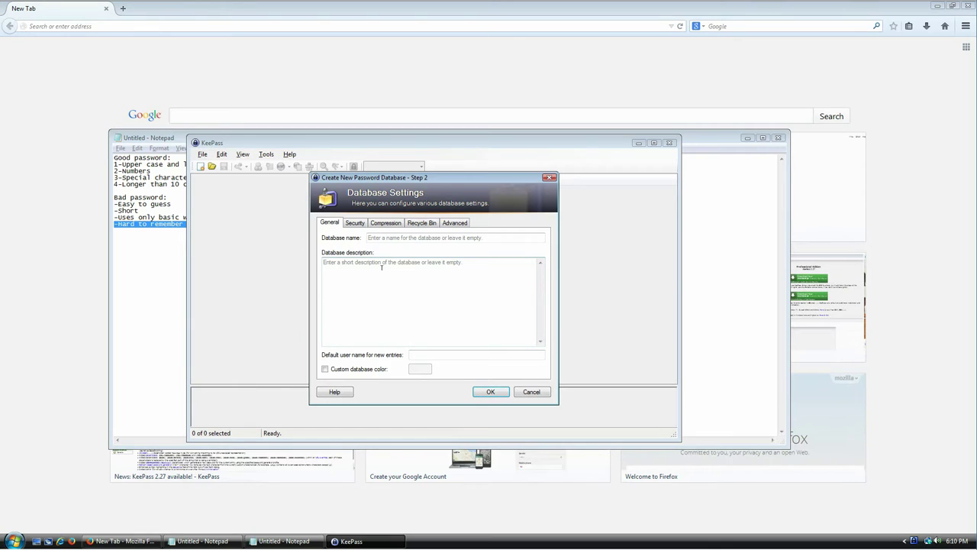
pyautogui.click(355, 223)
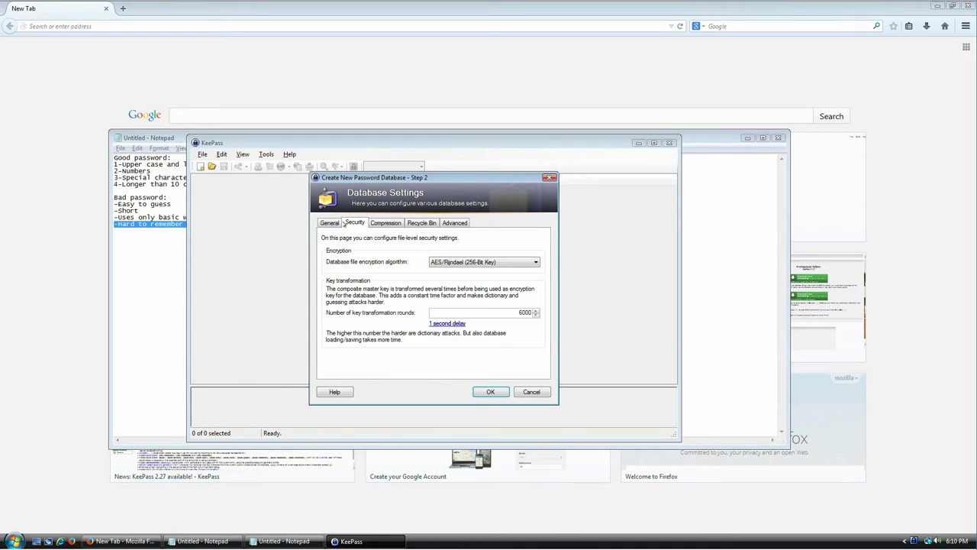
pyautogui.click(332, 222)
pyautogui.click(355, 223)
pyautogui.moveTo(486, 311); pyautogui.dragTo(551, 307)
pyautogui.click(449, 323)
pyautogui.moveTo(504, 314); pyautogui.dragTo(535, 314)
pyautogui.click(503, 313)
# Look through the Compression, Recycle Bin and Advanced database settings, then return to General.
pyautogui.click(387, 226)
pyautogui.click(421, 224)
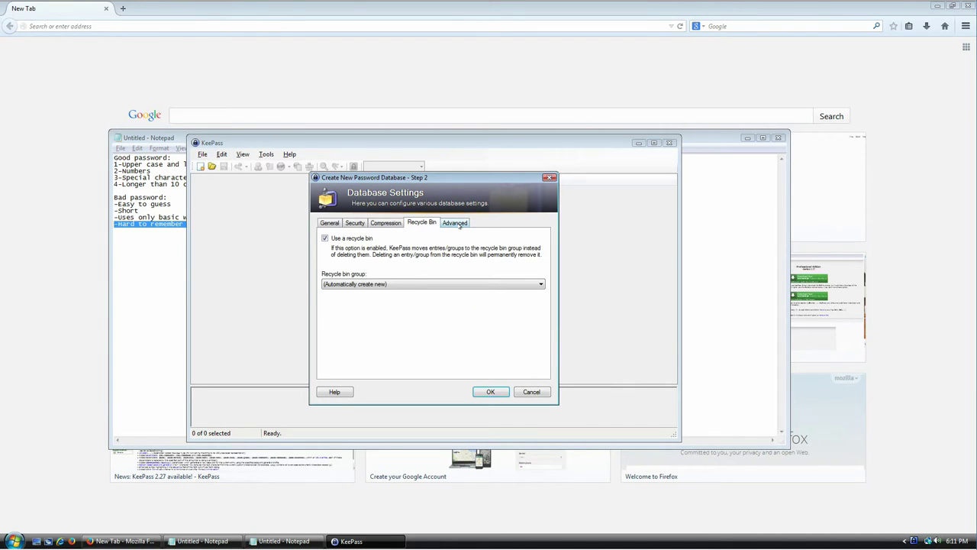
pyautogui.click(456, 223)
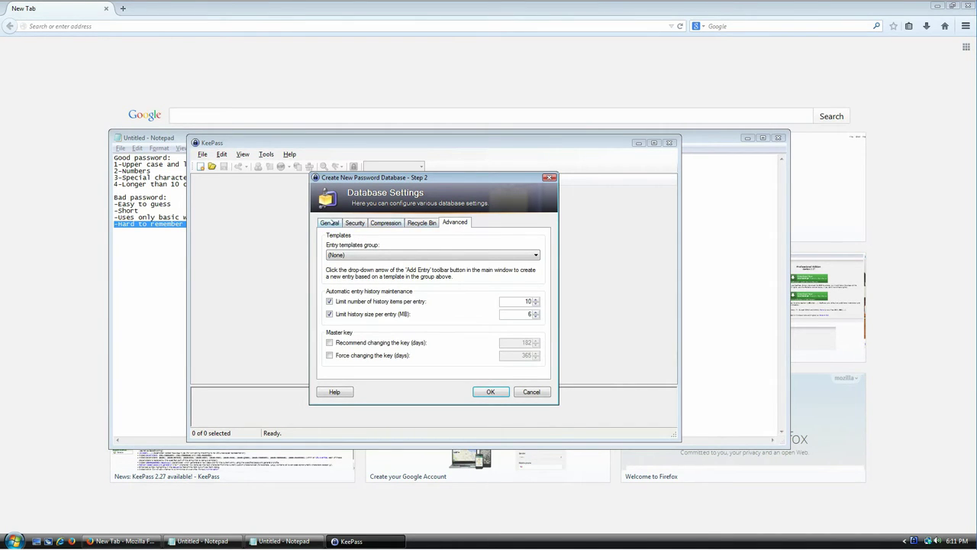
pyautogui.click(333, 222)
# Name the database 'My data' and describe it as storing login information.
pyautogui.click(406, 237)
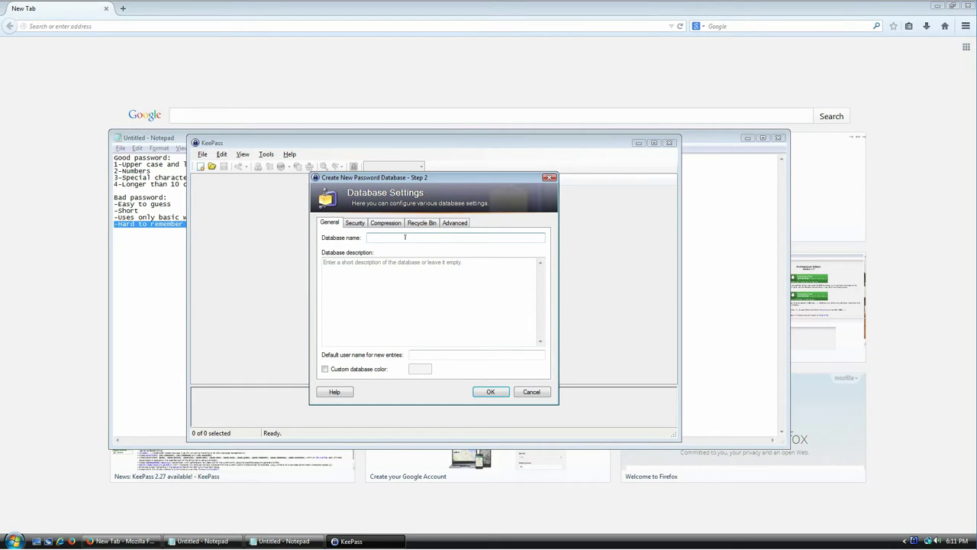
pyautogui.write('My data')
pyautogui.click(428, 300)
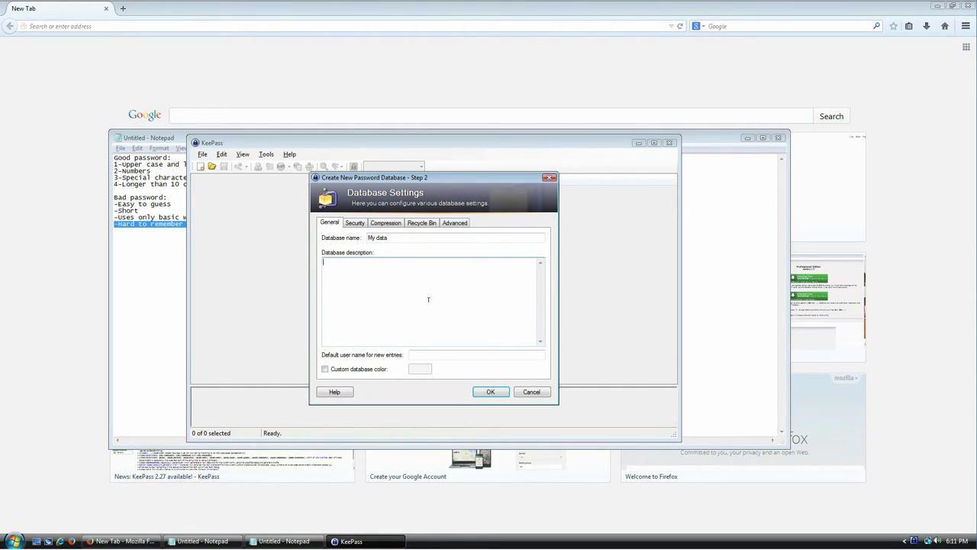
pyautogui.write('I use this database to store login information because I feel like it.')
# Finish creating the SecretLogins database and widen the entry list's Title column.
pyautogui.click(490, 392)
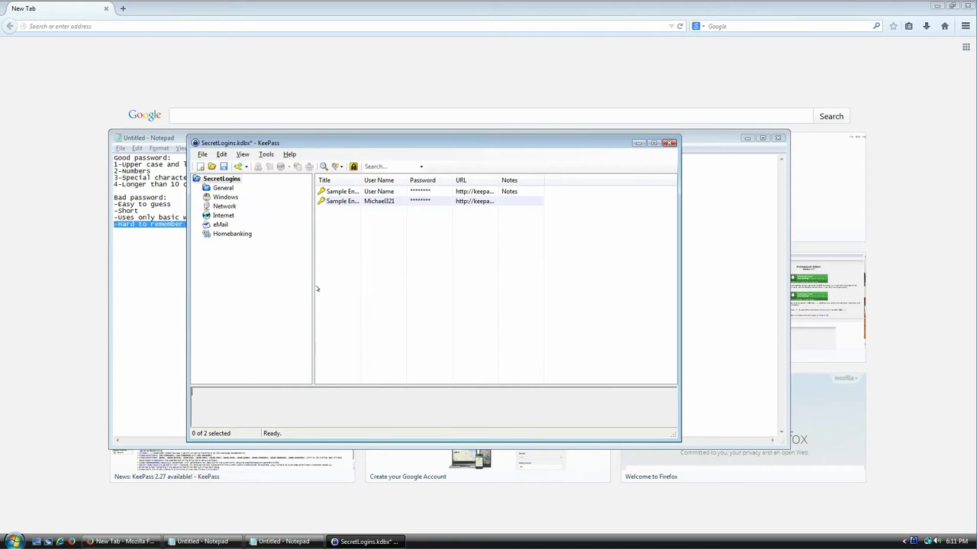
pyautogui.moveTo(325, 143); pyautogui.dragTo(356, 101)
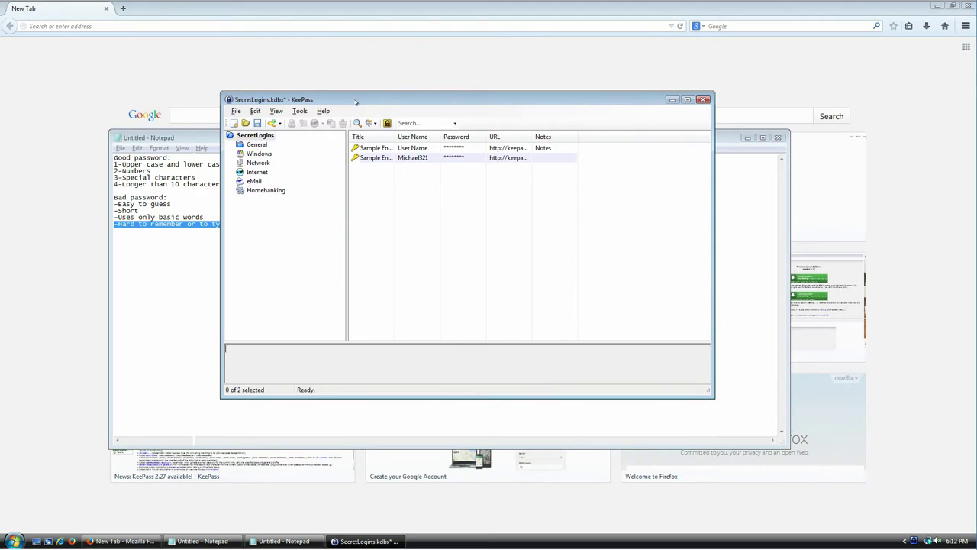
pyautogui.doubleClick(395, 137)
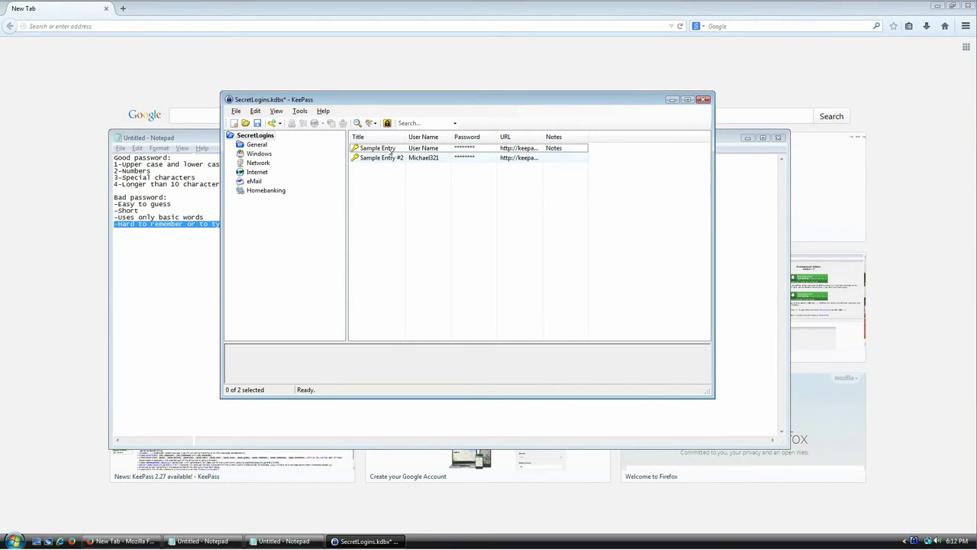
# Inspect Sample Entry in the entry editor, closing it without changes.
pyautogui.click(391, 149)
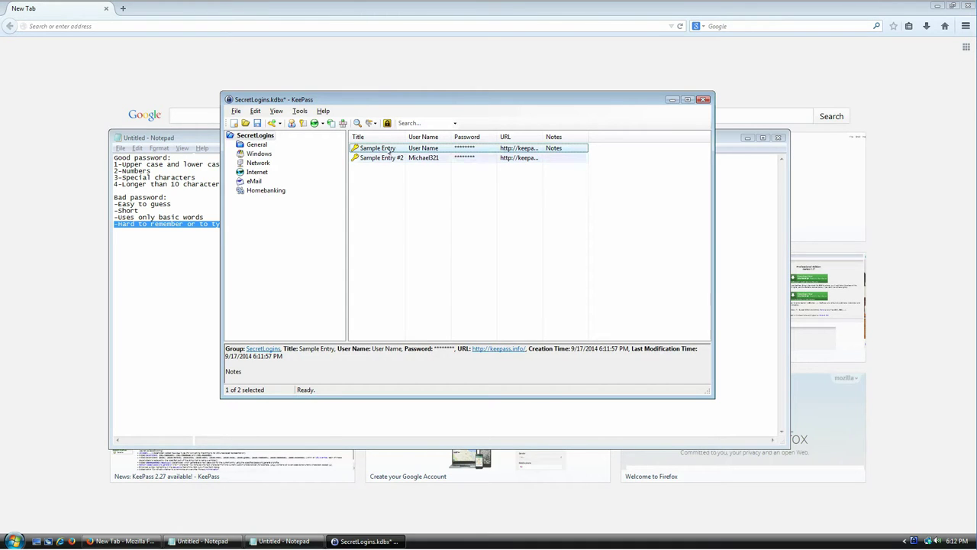
pyautogui.doubleClick(389, 148)
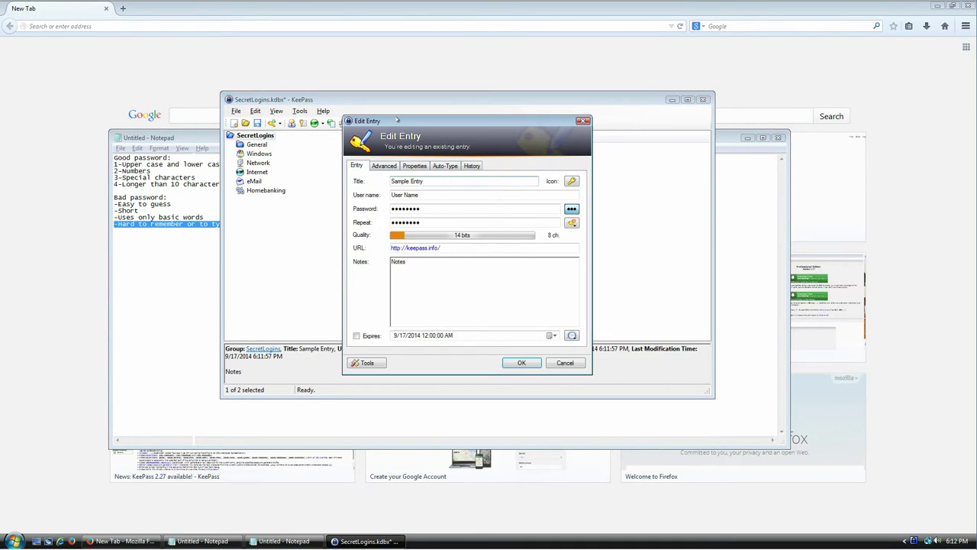
pyautogui.moveTo(397, 120); pyautogui.dragTo(441, 185)
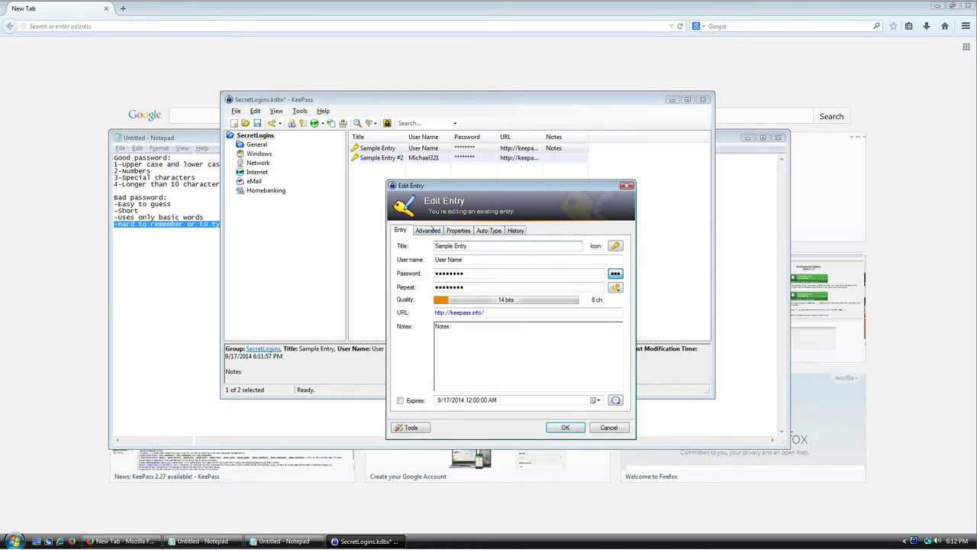
pyautogui.click(627, 185)
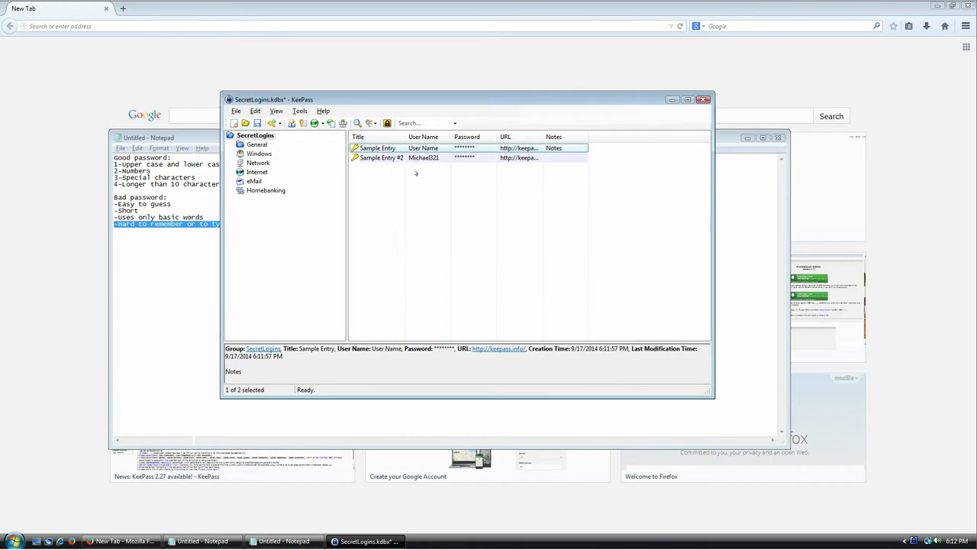
pyautogui.doubleClick(372, 151)
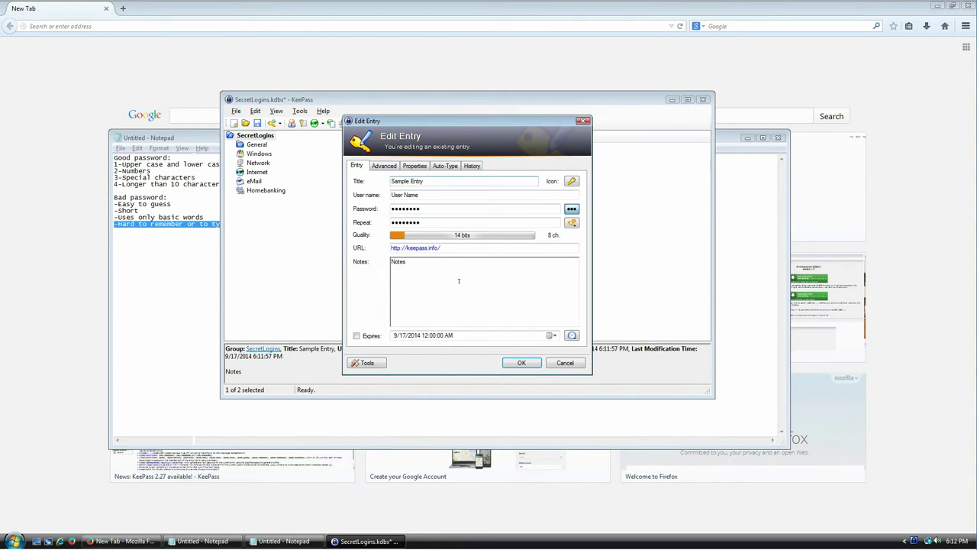
pyautogui.press('Escape')
# Move both sample entries to the Recycle Bin and minimize the Notepad window.
pyautogui.hotkey('ctrl', 'a')
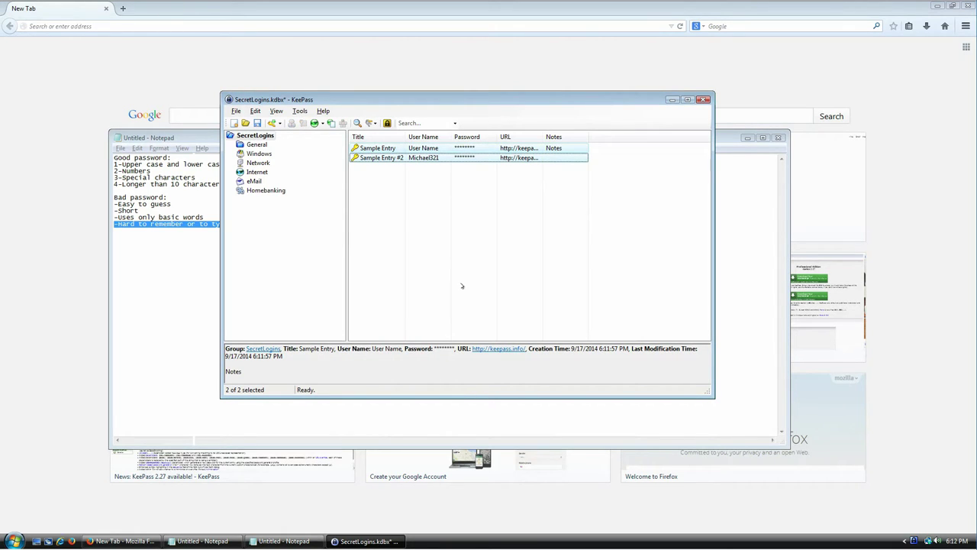
pyautogui.press('Delete')
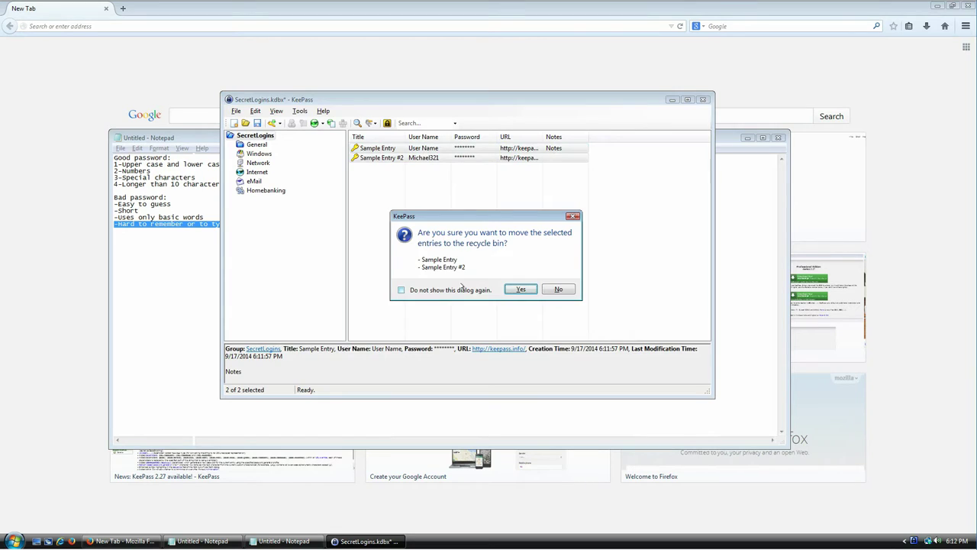
pyautogui.press('Return')
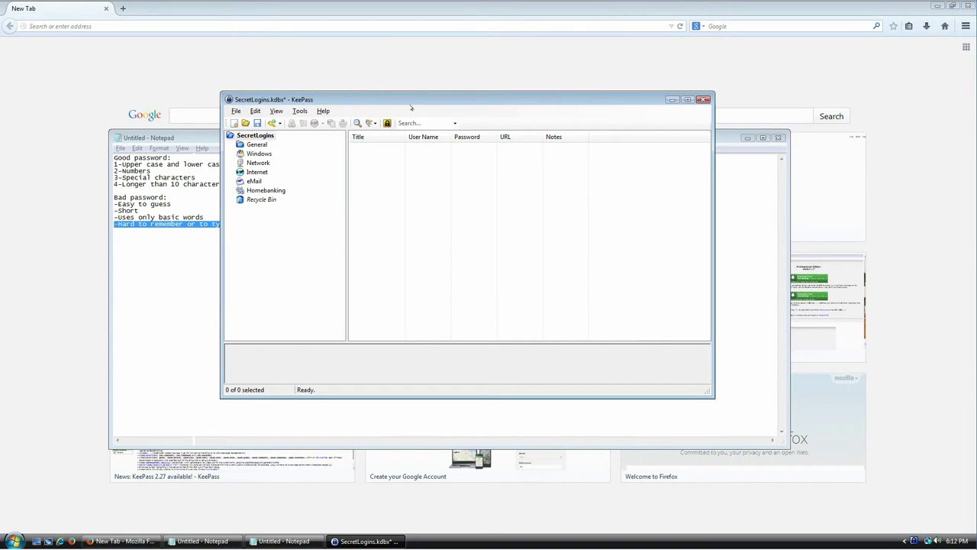
pyautogui.moveTo(422, 100); pyautogui.dragTo(444, 198)
pyautogui.click(747, 137)
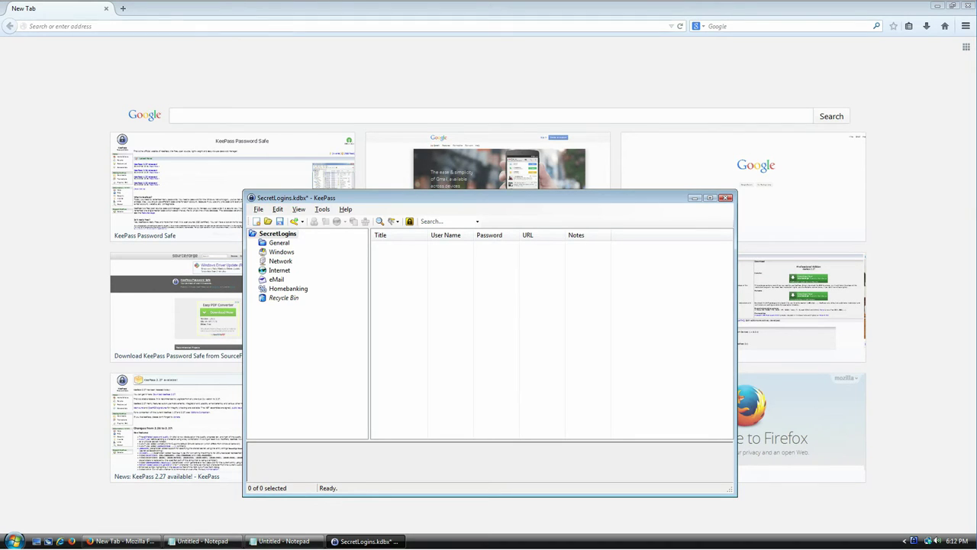
# Go to gmail in Firefox and start creating a new Google account.
pyautogui.click(179, 26)
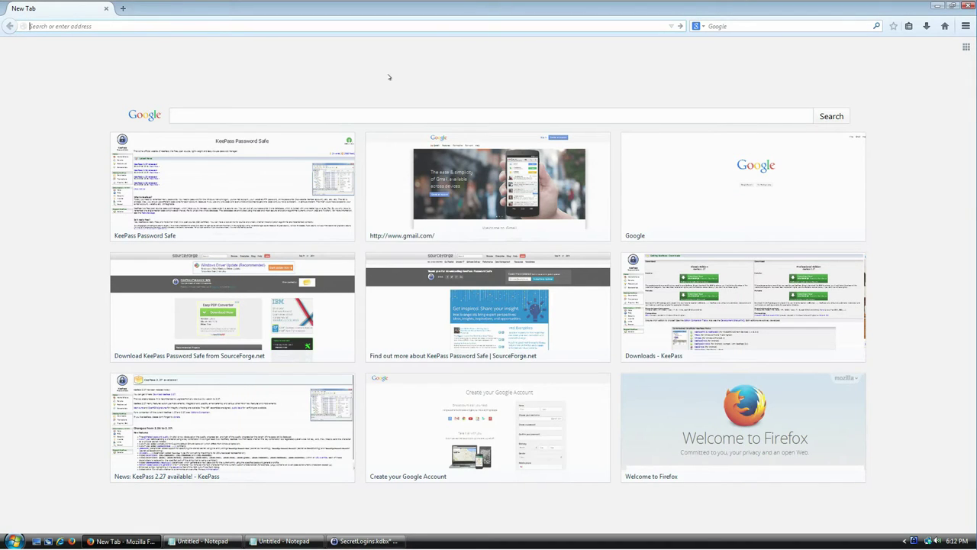
pyautogui.write('gmail.com/')
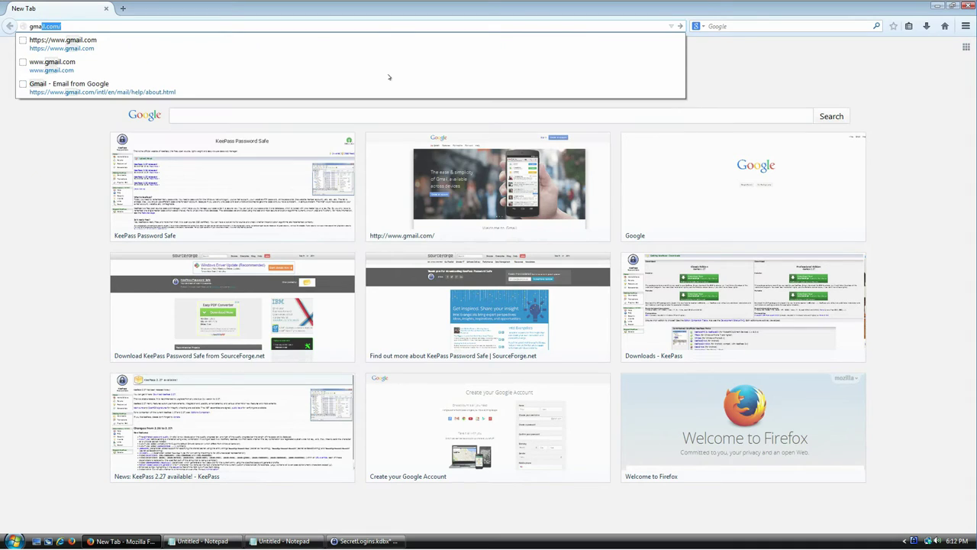
pyautogui.press('Return')
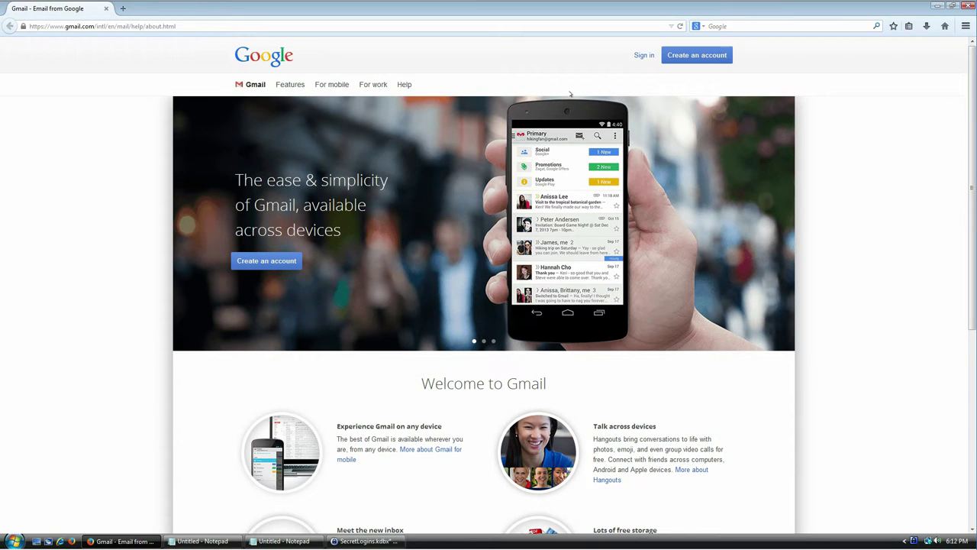
pyautogui.click(698, 57)
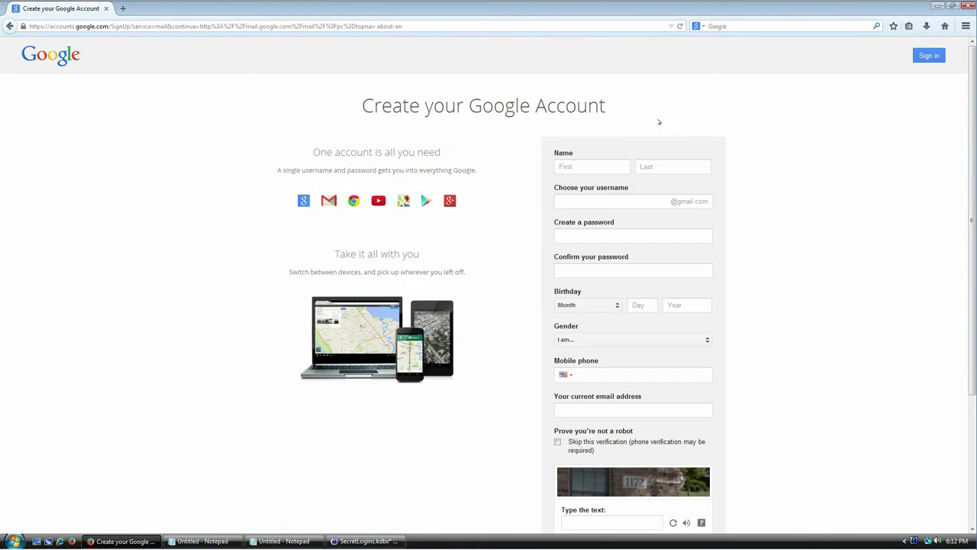
# Enter a first name, last name and desired Gmail username in the sign-up form.
pyautogui.click(592, 160)
pyautogui.write('John')
pyautogui.press('Tab')
pyautogui.write('Doe')
pyautogui.press('Tab')
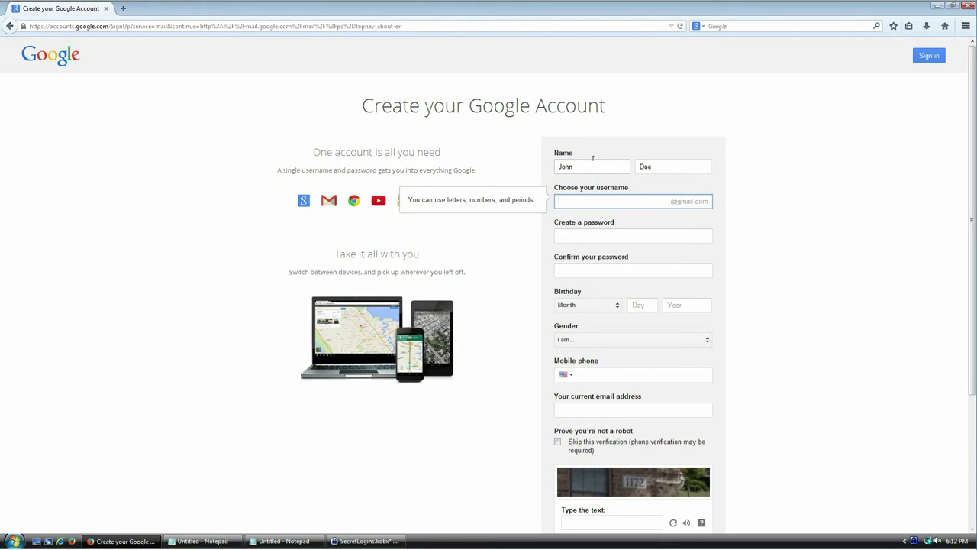
pyautogui.press('Tab')
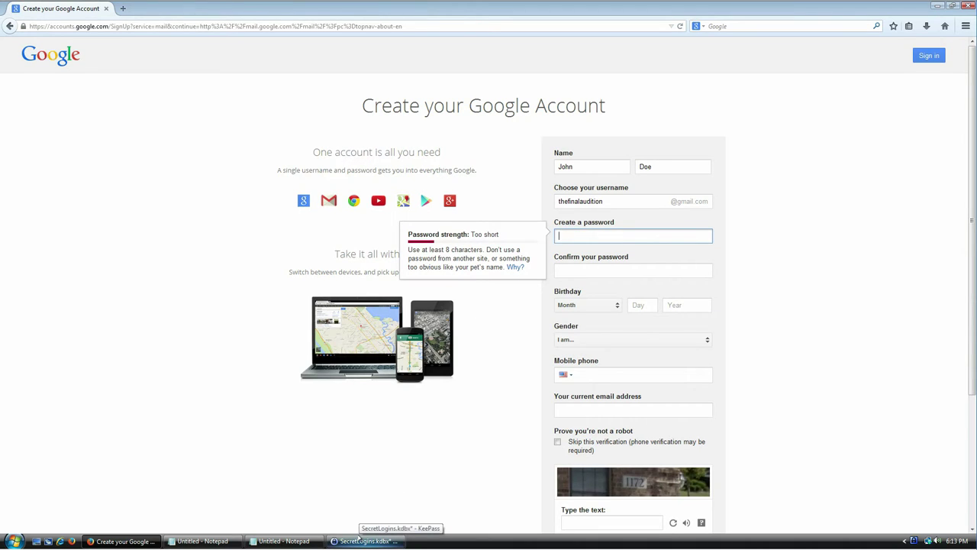
# Bring KeePass forward, reposition it, and sort the empty entry list by title.
pyautogui.click(360, 538)
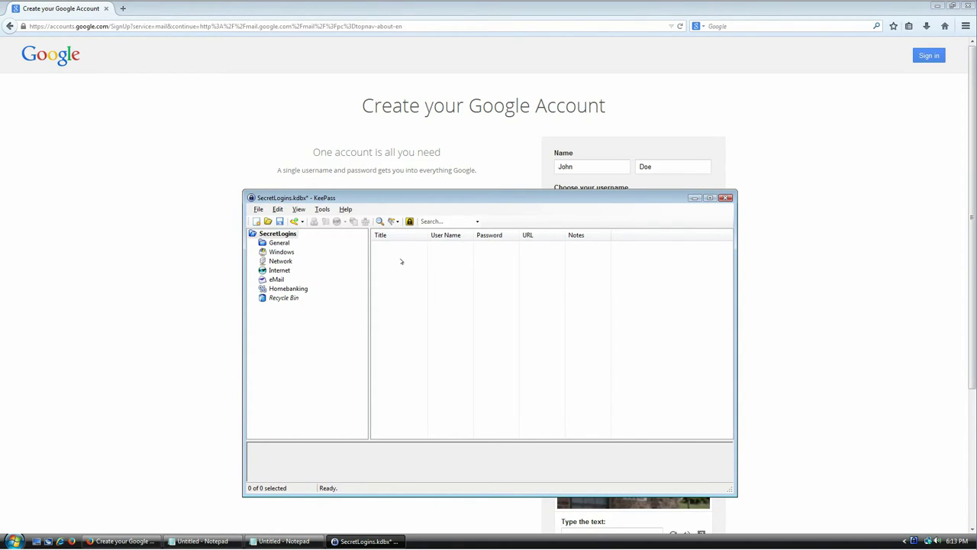
pyautogui.moveTo(451, 197)
pyautogui.mouseDown()
pyautogui.moveTo(415, 186)
pyautogui.moveTo(449, 178)
pyautogui.mouseUp()
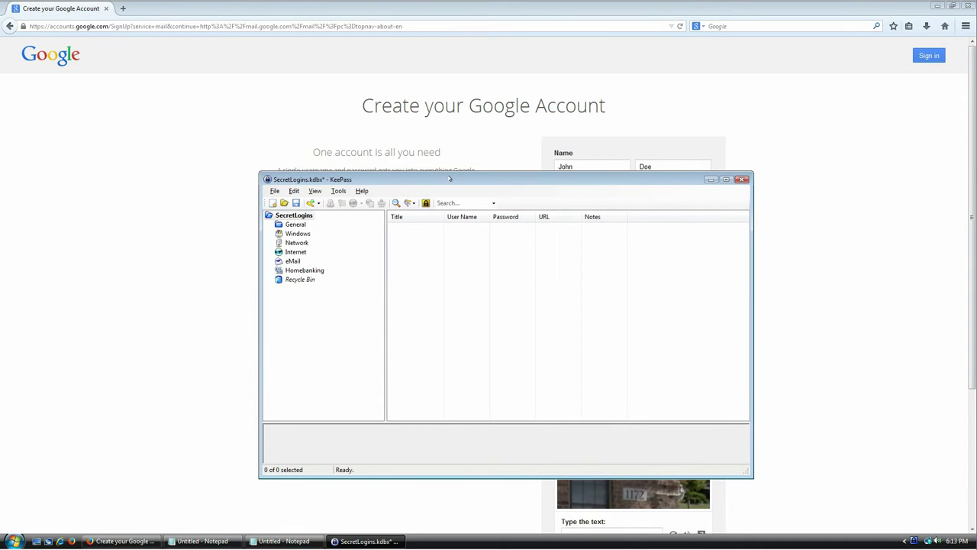
pyautogui.rightClick(413, 241)
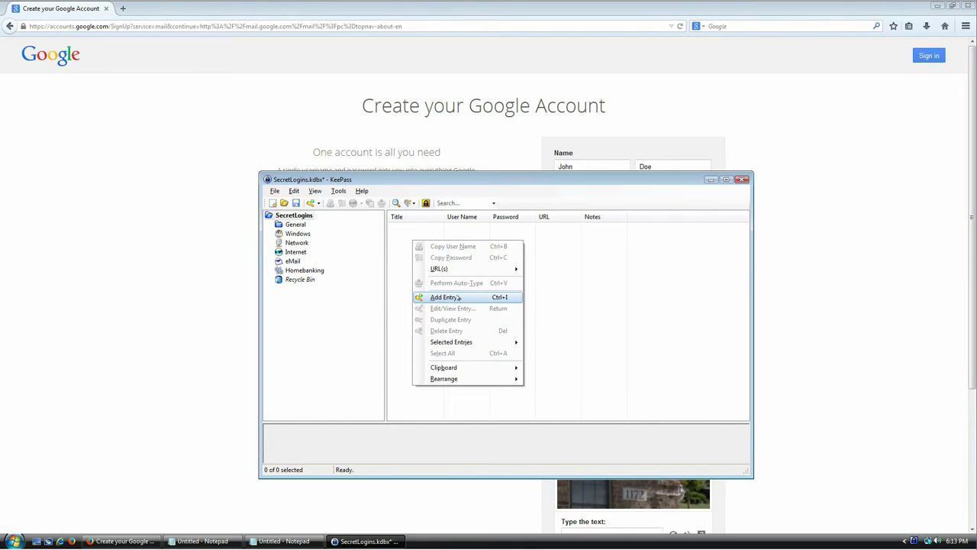
pyautogui.click(414, 222)
pyautogui.click(412, 220)
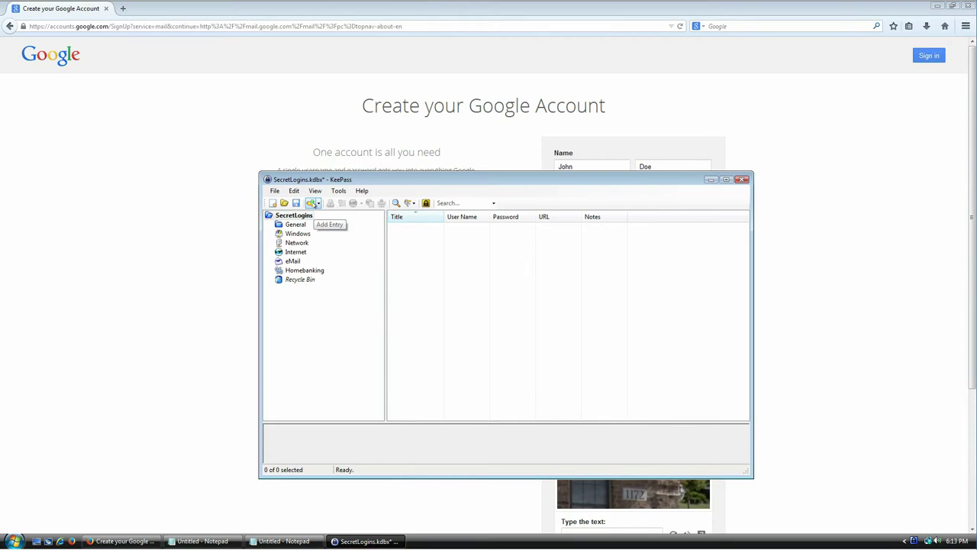
# Check the File menu, then show the entry-list context menu again.
pyautogui.click(275, 190)
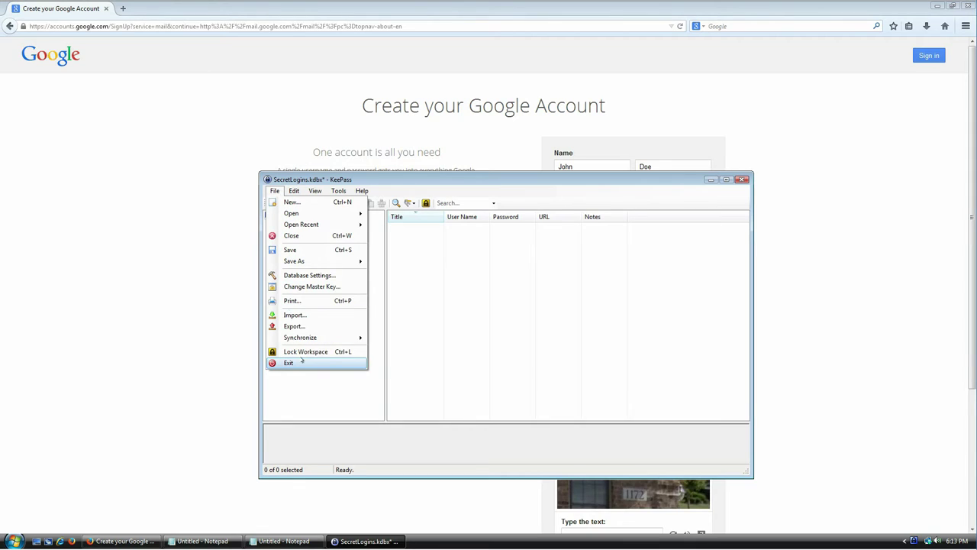
pyautogui.click(484, 360)
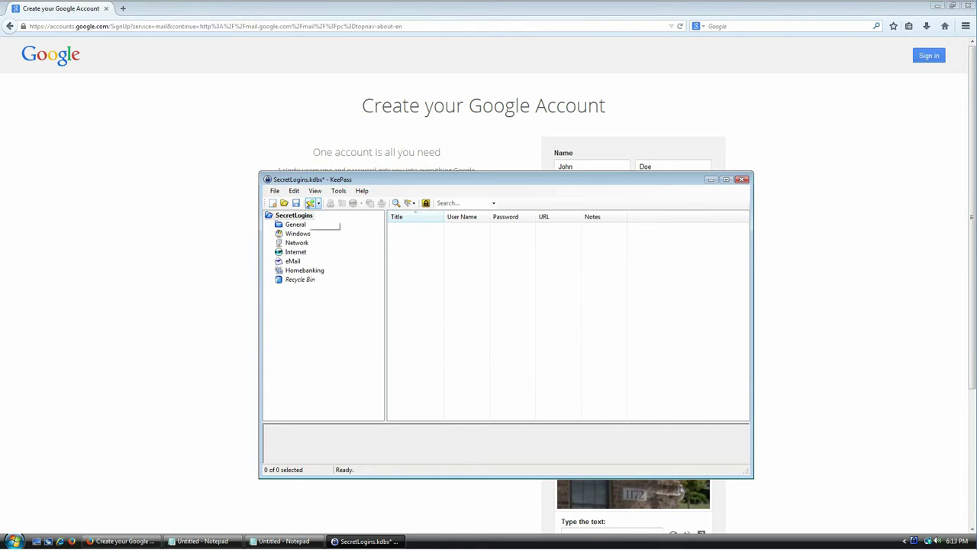
pyautogui.rightClick(421, 249)
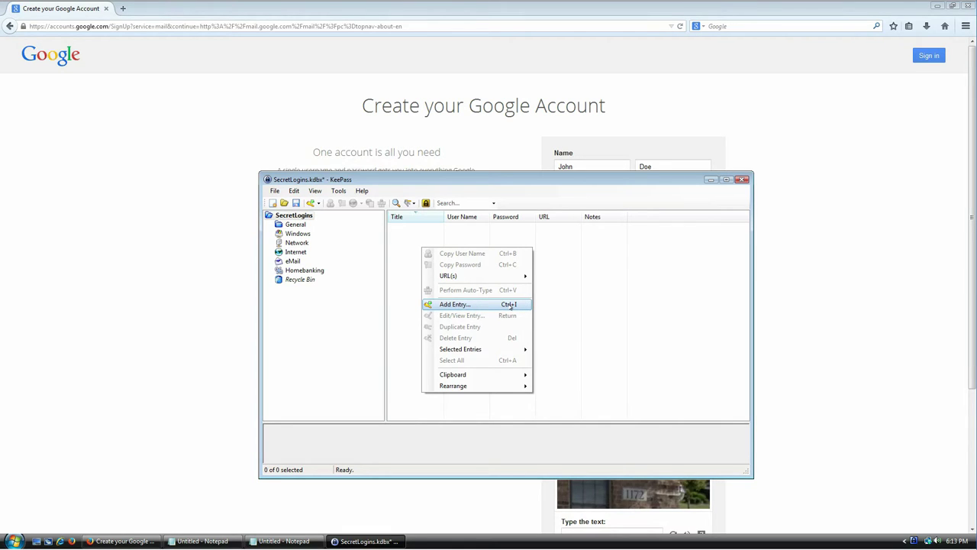
# Add a new KeePass entry with the title Gmail.
pyautogui.click(511, 305)
pyautogui.moveTo(467, 203); pyautogui.dragTo(449, 244)
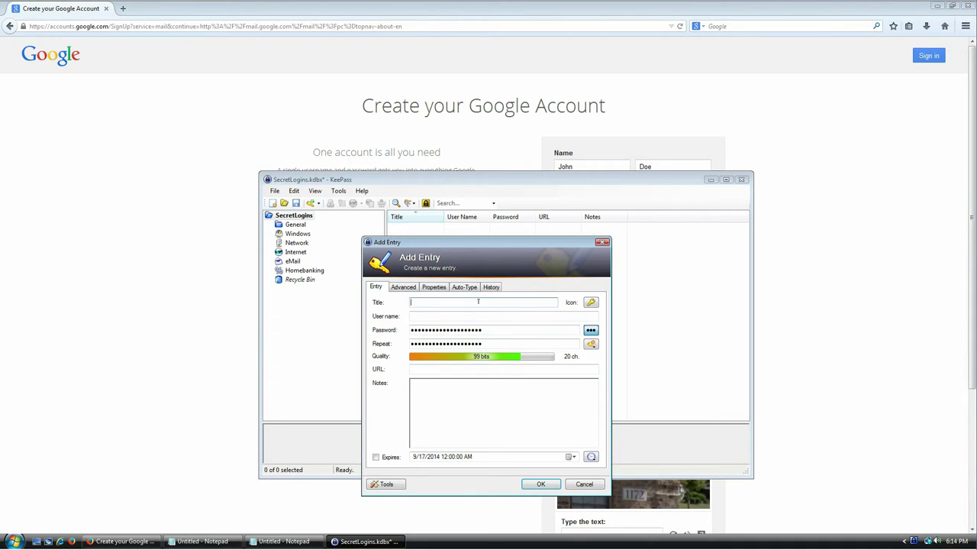
pyautogui.write('Gmail')
pyautogui.press('Tab')
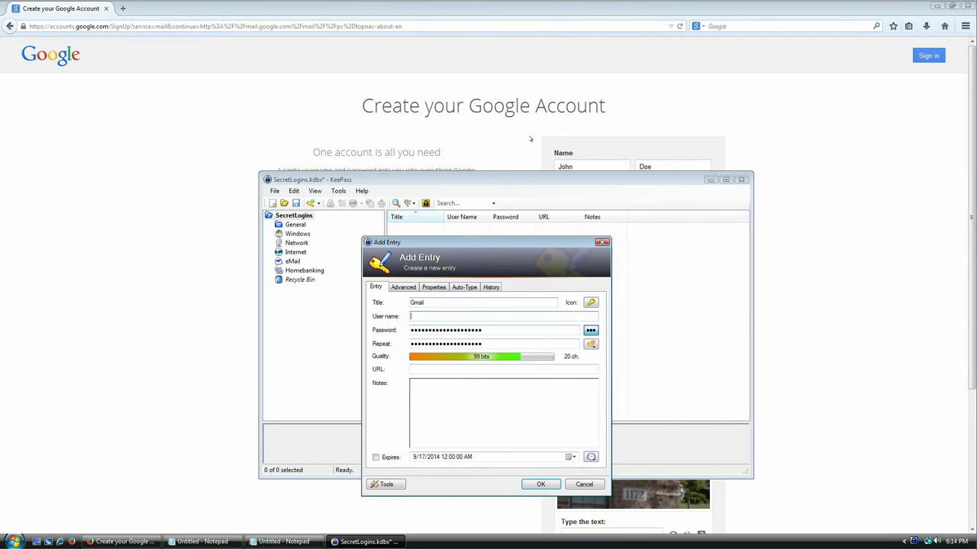
# Copy the username from the Google sign-up form and paste it as the entry's user name.
pyautogui.hotkey('alt', 'Tab')
pyautogui.doubleClick(583, 200)
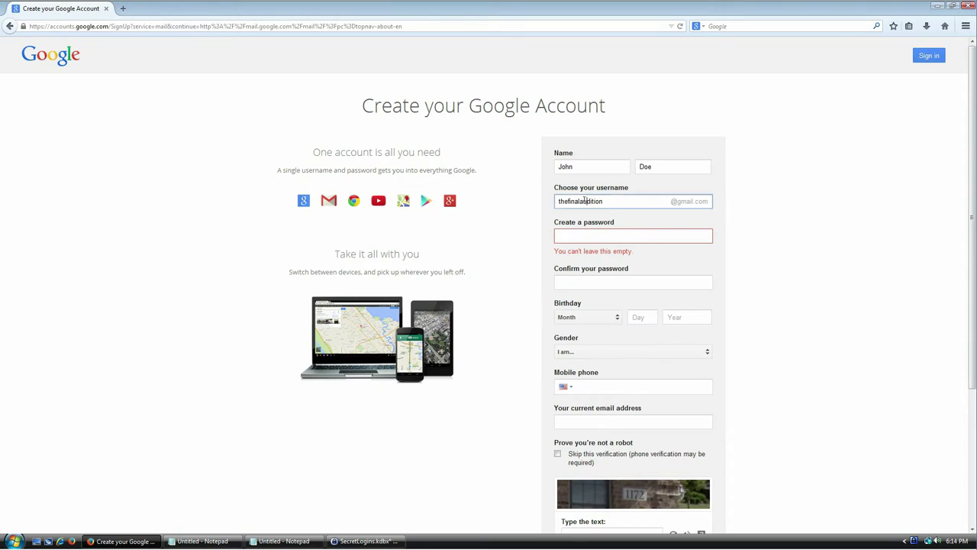
pyautogui.rightClick(598, 202)
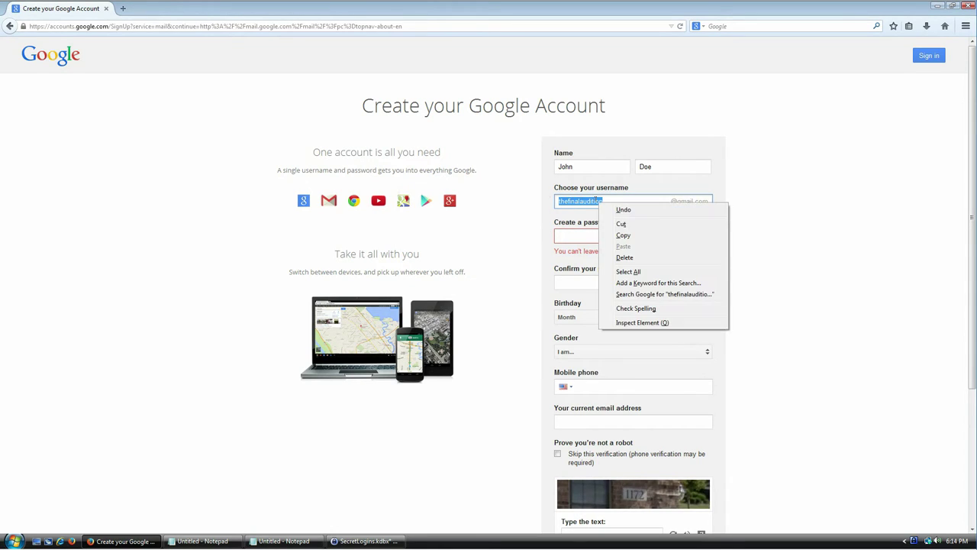
pyautogui.click(620, 234)
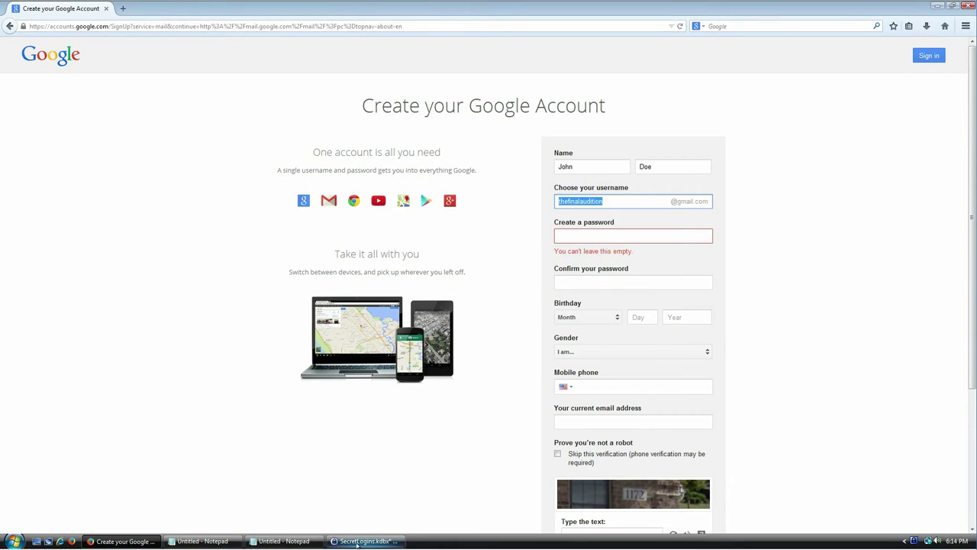
pyautogui.click(365, 541)
pyautogui.rightClick(421, 315)
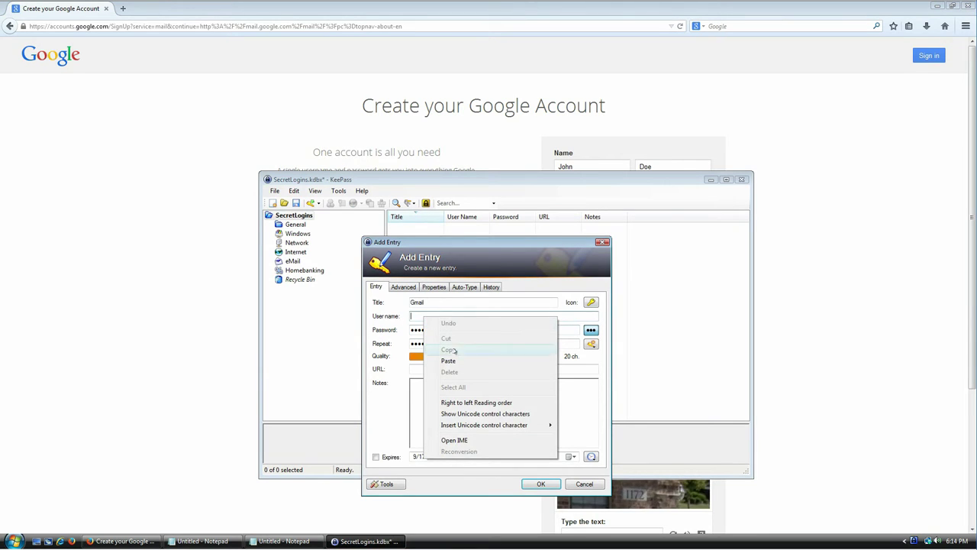
pyautogui.click(449, 361)
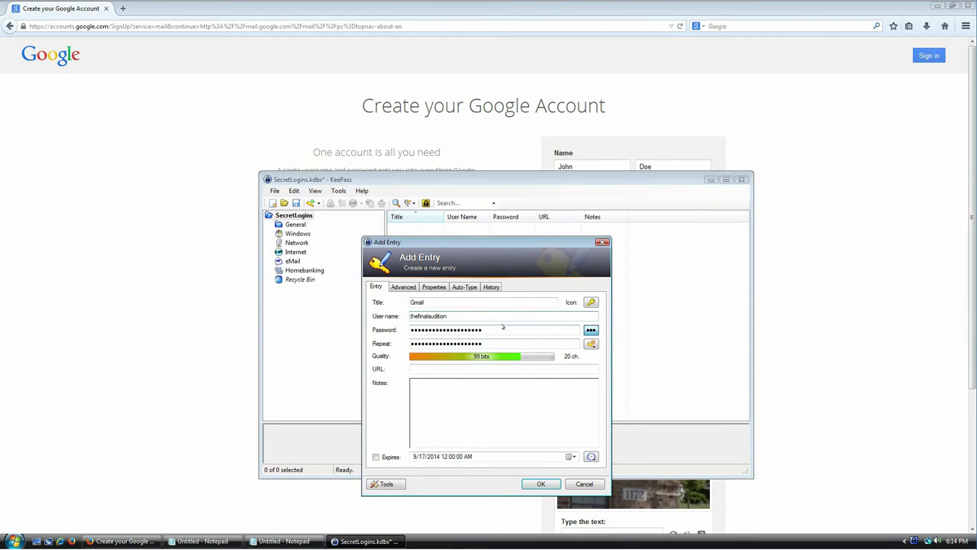
pyautogui.doubleClick(481, 329)
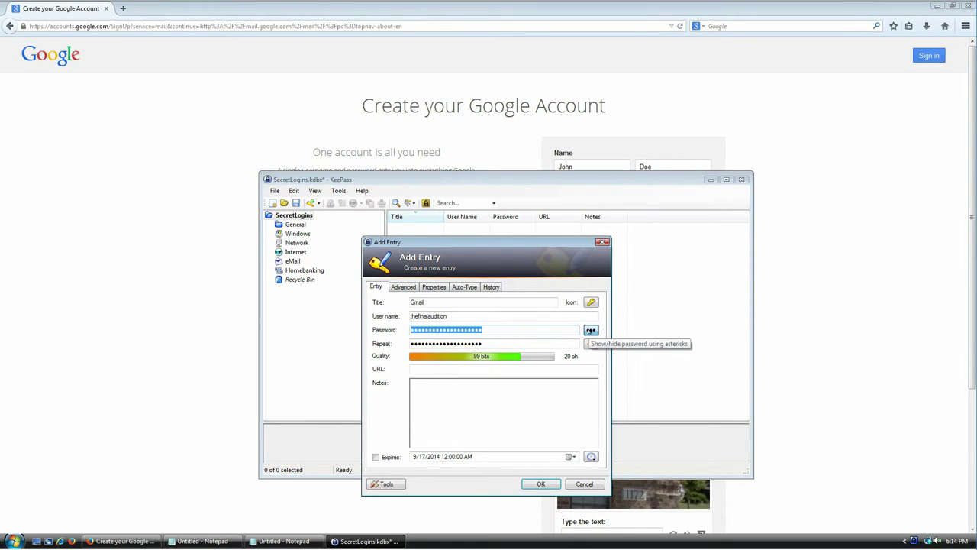
# Reveal the Gmail password as plain text and open the password generation dropdown.
pyautogui.click(591, 330)
pyautogui.click(513, 327)
pyautogui.doubleClick(513, 326)
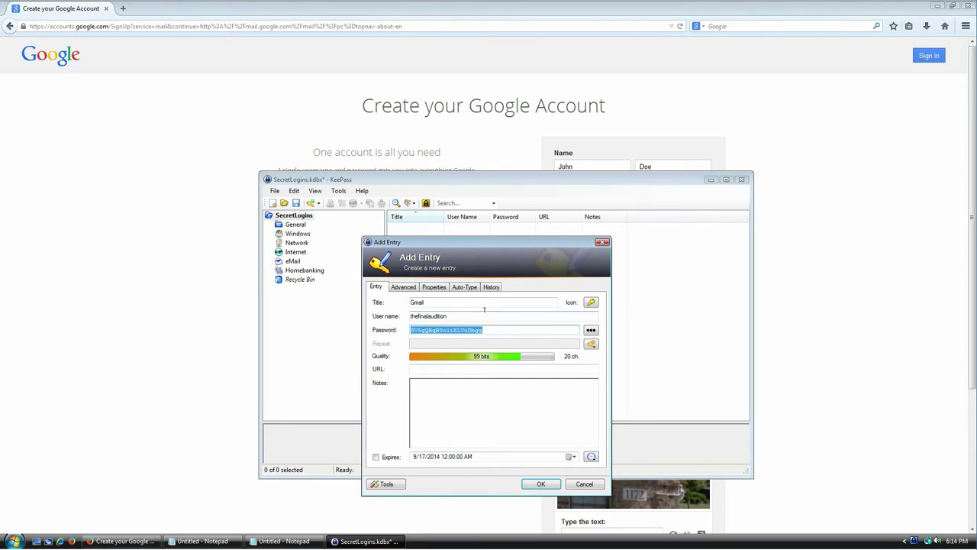
pyautogui.click(497, 330)
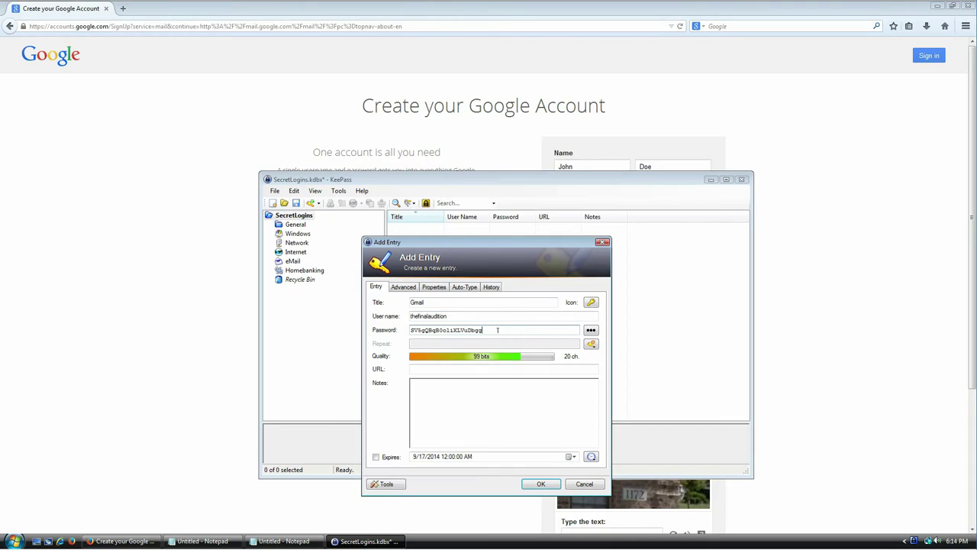
pyautogui.doubleClick(498, 330)
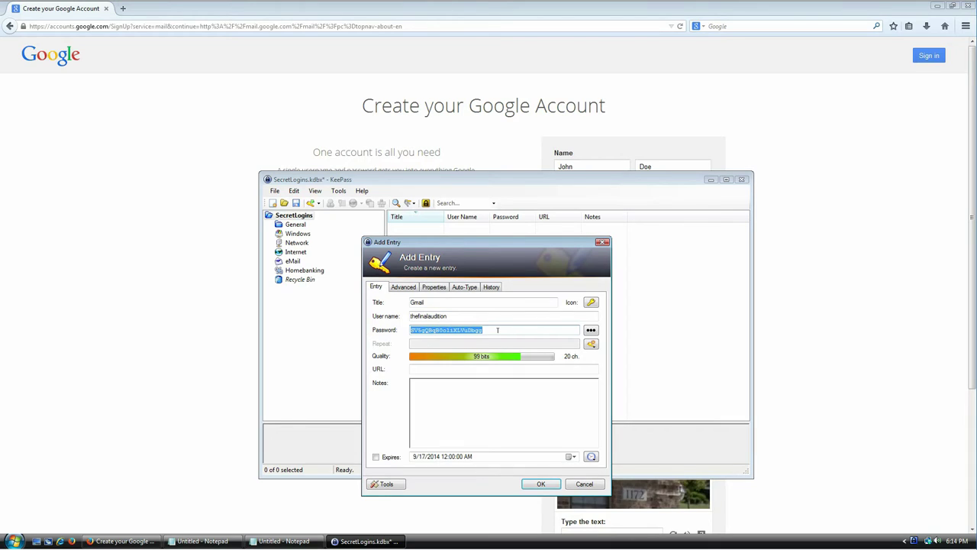
pyautogui.click(592, 344)
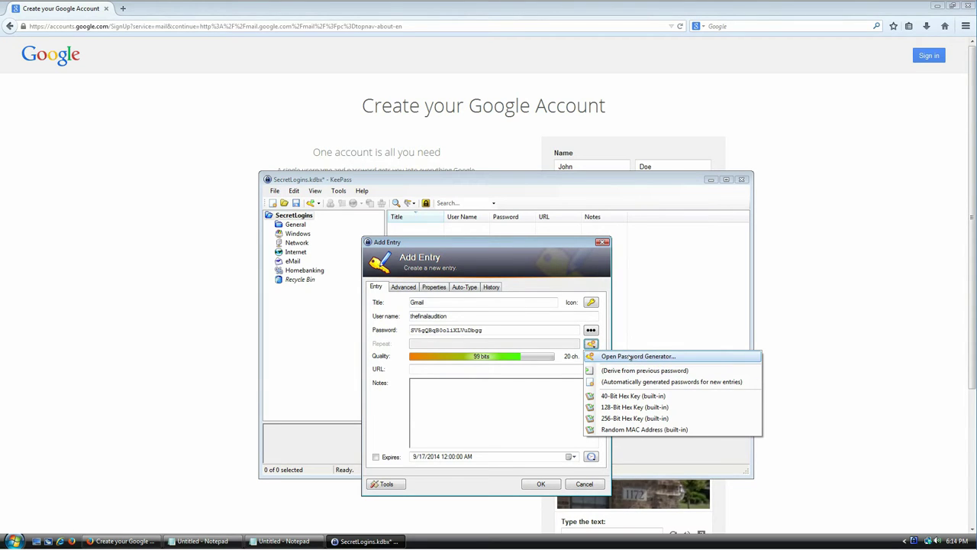
# Generate a 20-character password including minus, underline, space, special and bracket characters.
pyautogui.click(631, 357)
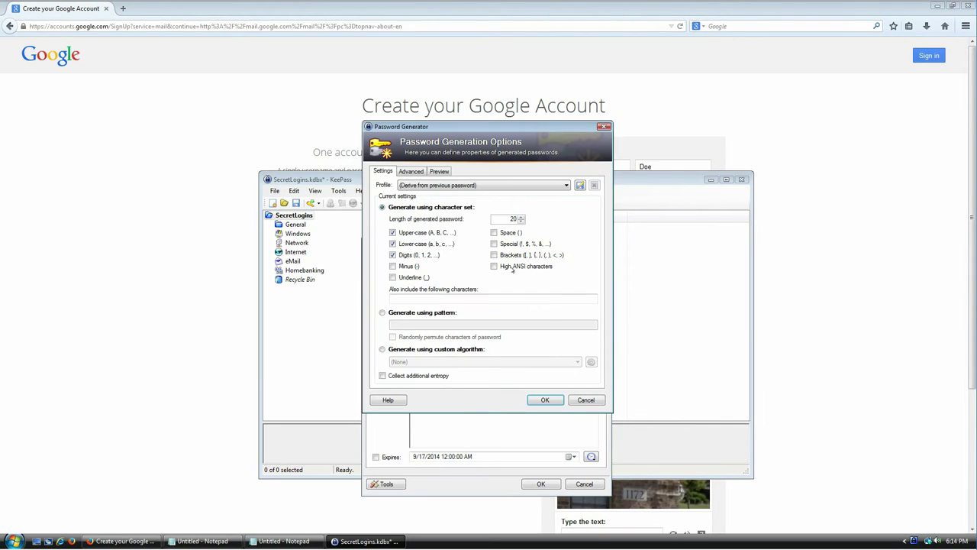
pyautogui.moveTo(462, 123); pyautogui.dragTo(495, 186)
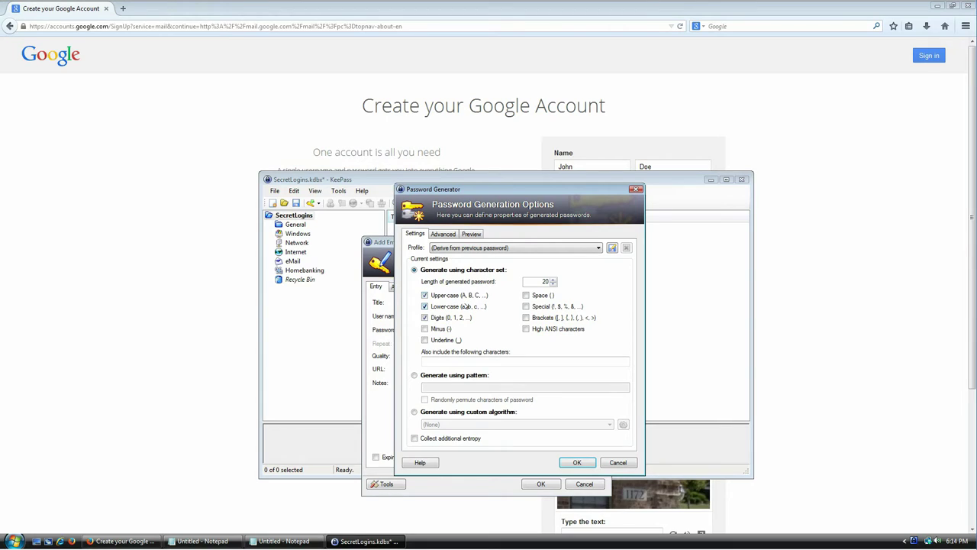
pyautogui.click(447, 330)
pyautogui.click(446, 343)
pyautogui.click(541, 298)
pyautogui.click(539, 308)
pyautogui.click(544, 318)
pyautogui.moveTo(533, 279); pyautogui.dragTo(561, 271)
pyautogui.click(577, 463)
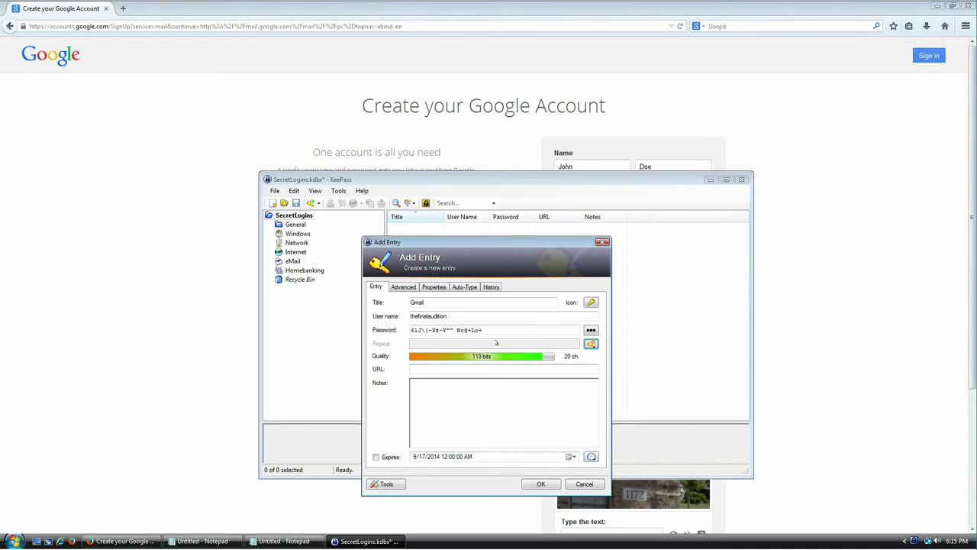
pyautogui.moveTo(493, 330); pyautogui.dragTo(407, 330)
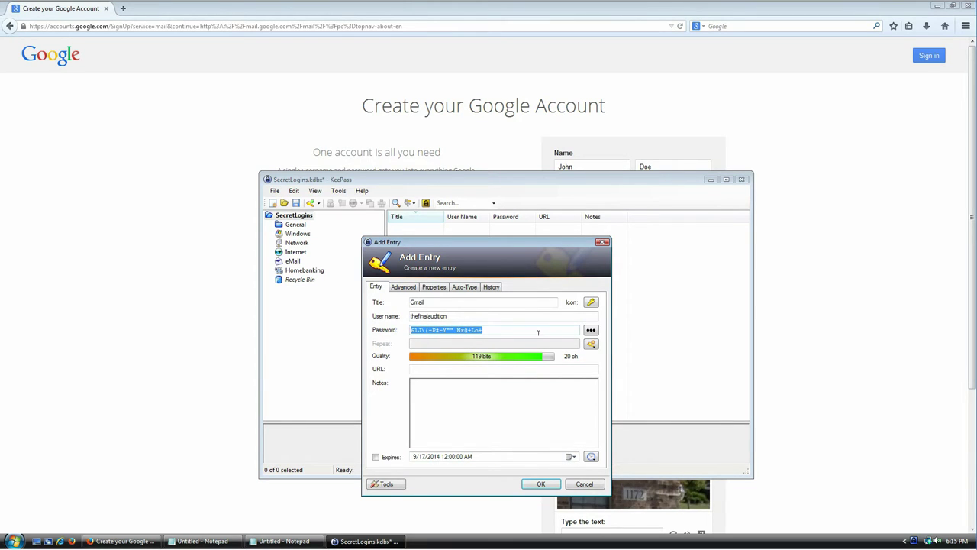
# Regenerate the Gmail password in Password Generator with the underline option toggled.
pyautogui.click(591, 344)
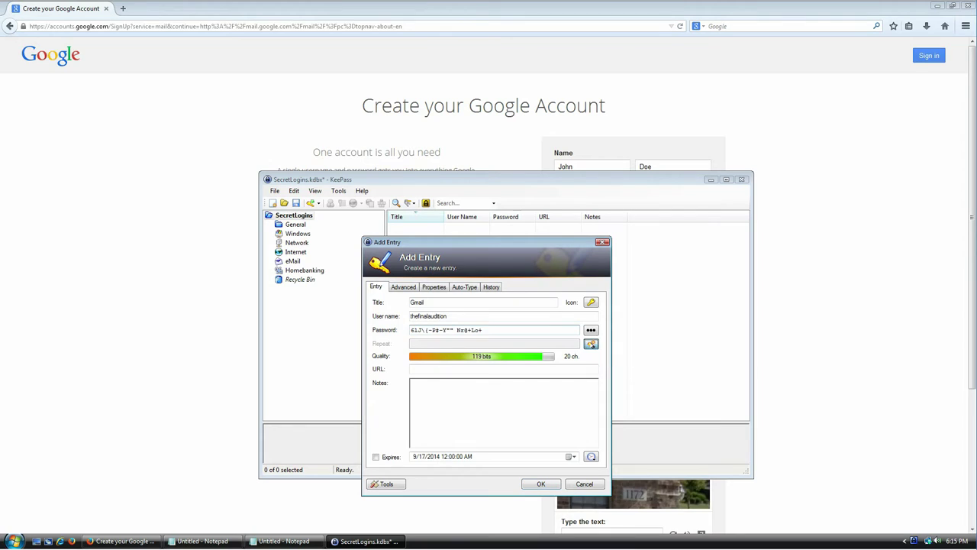
pyautogui.click(611, 358)
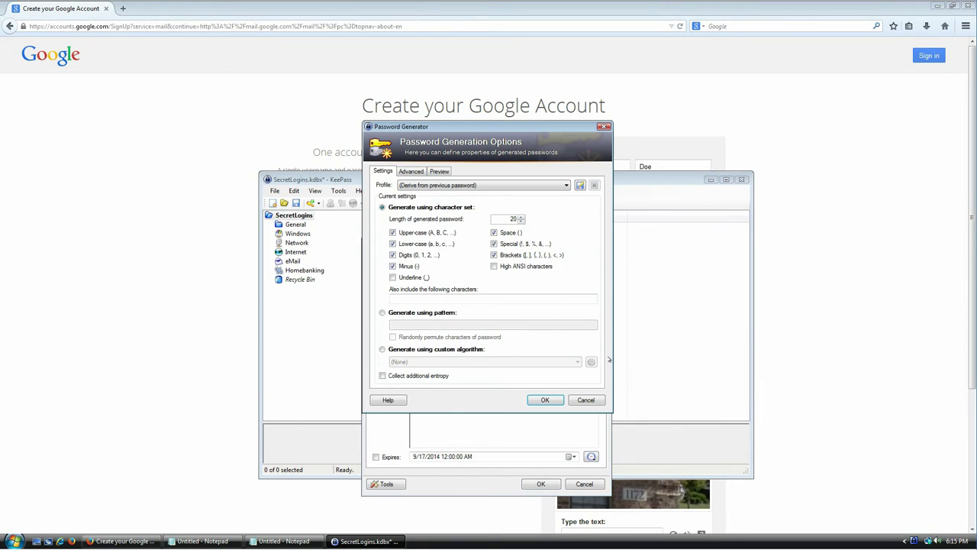
pyautogui.click(417, 278)
pyautogui.click(545, 400)
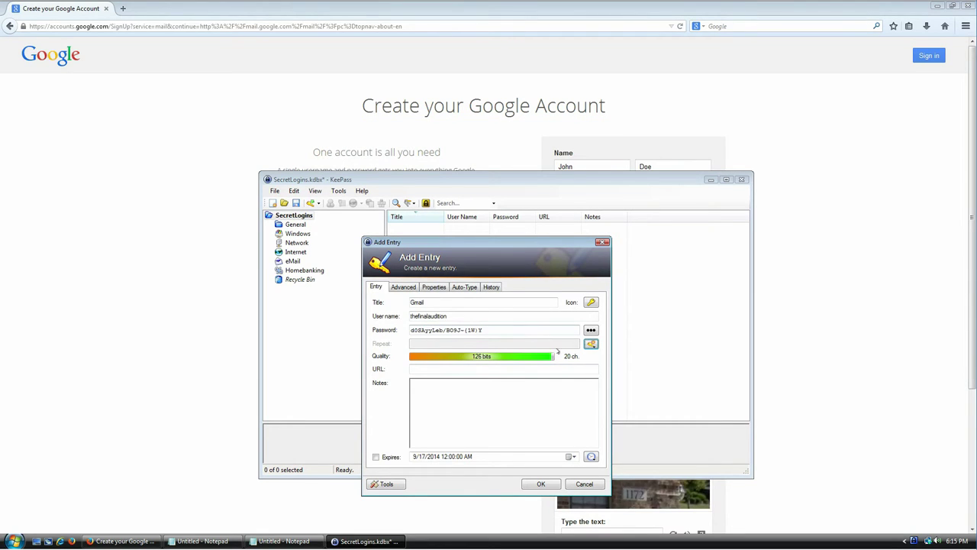
# Generate a new 64-character password with minus and underline options toggled.
pyautogui.click(591, 344)
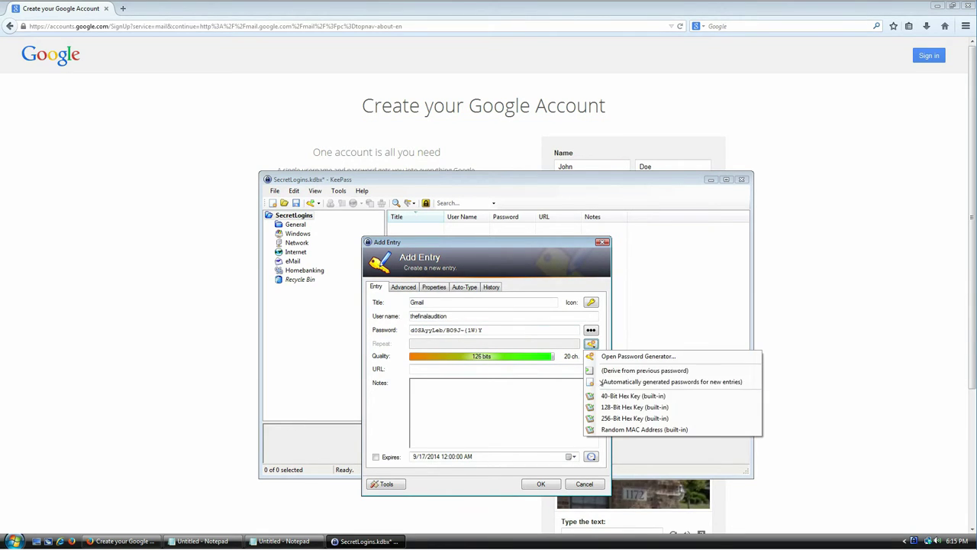
pyautogui.click(611, 355)
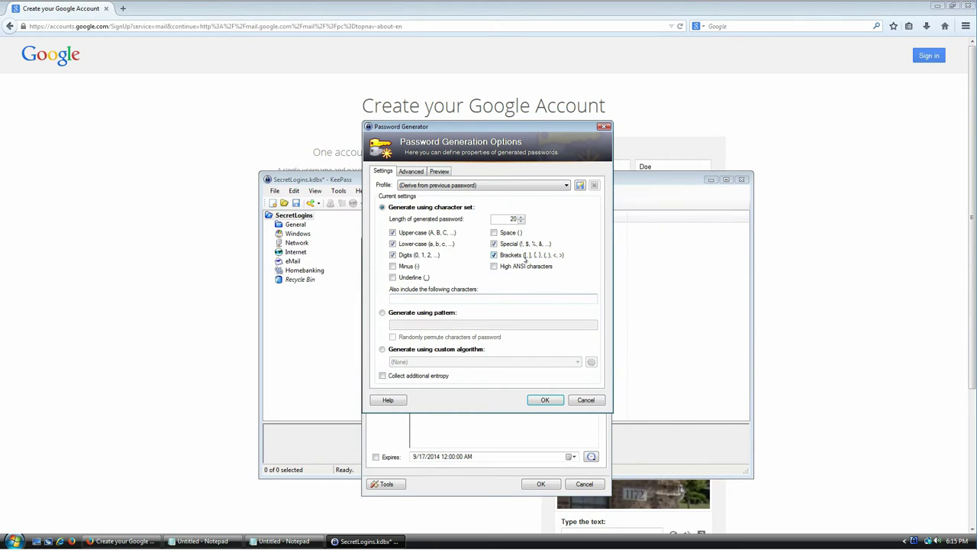
pyautogui.click(404, 268)
pyautogui.click(418, 278)
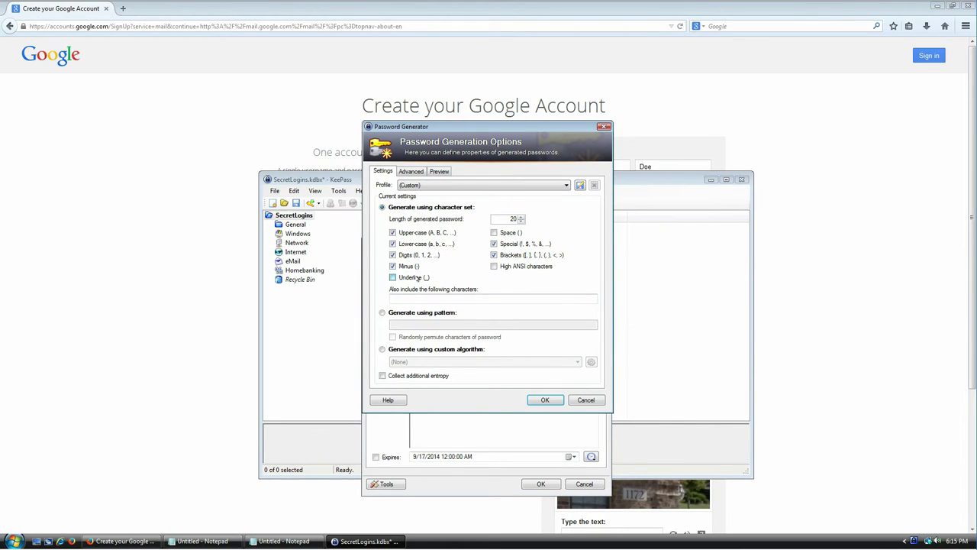
pyautogui.doubleClick(513, 218)
pyautogui.write('64')
pyautogui.click(540, 401)
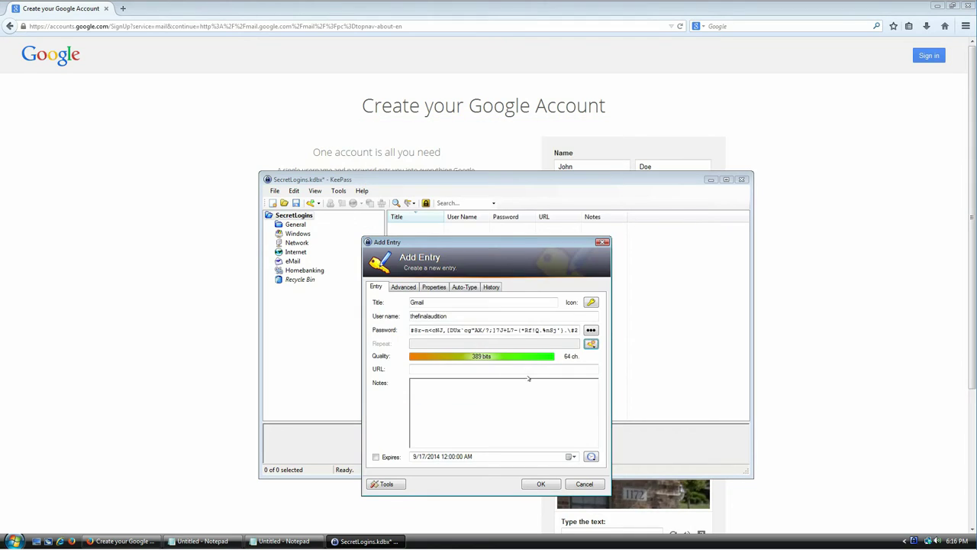
# Select and inspect the new 64-character password in the Password field.
pyautogui.moveTo(427, 329); pyautogui.dragTo(595, 327)
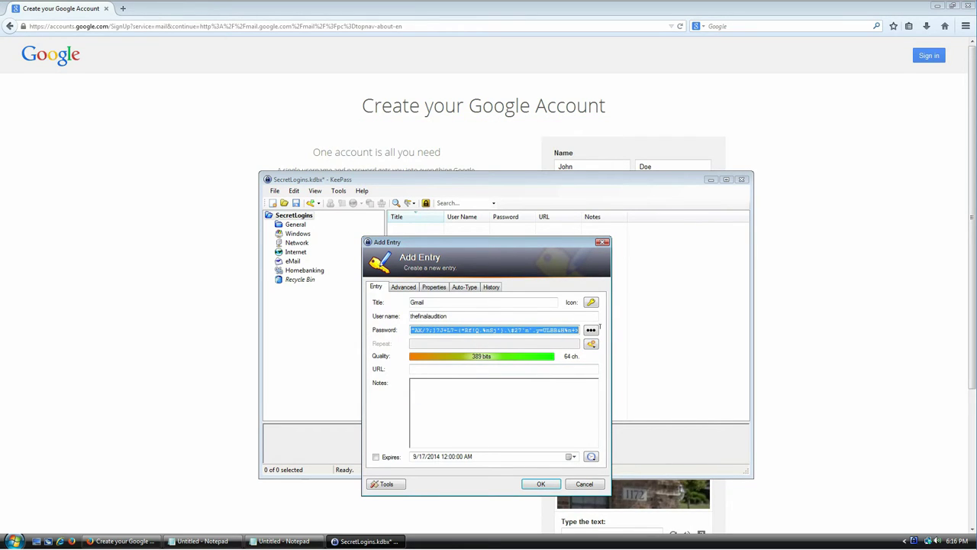
pyautogui.click(533, 330)
pyautogui.moveTo(532, 330); pyautogui.dragTo(396, 324)
pyautogui.click(452, 330)
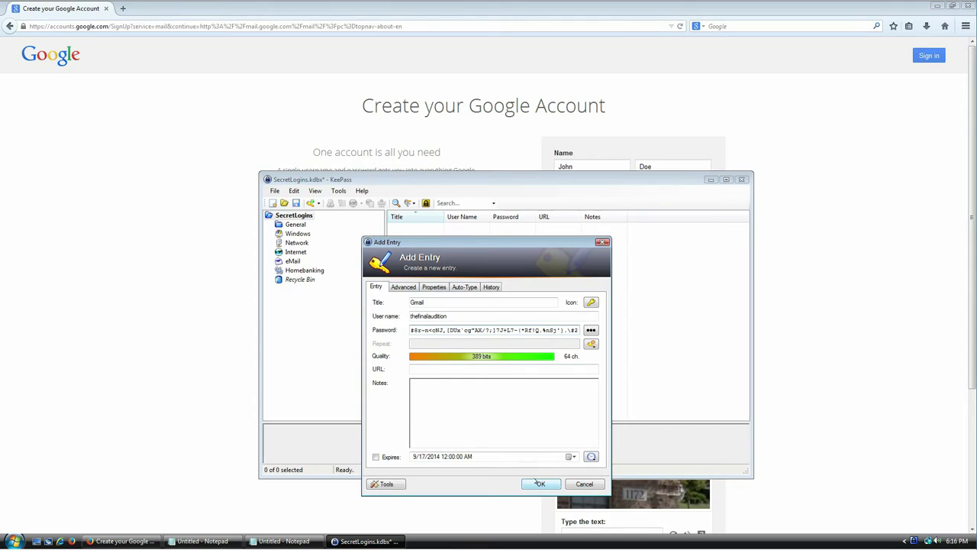
# Save the Gmail entry, adjust the Title column, and copy its password to the clipboard.
pyautogui.click(541, 484)
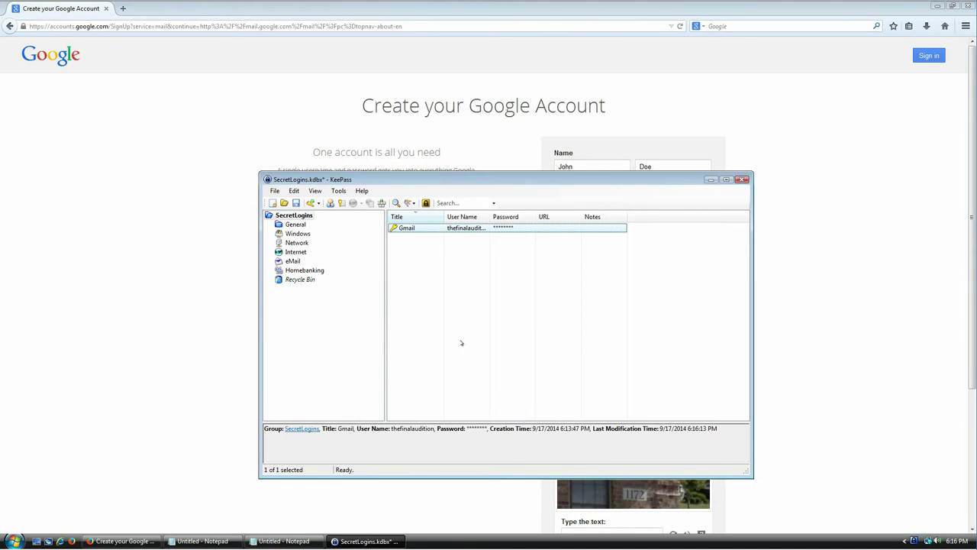
pyautogui.moveTo(445, 217); pyautogui.dragTo(499, 217)
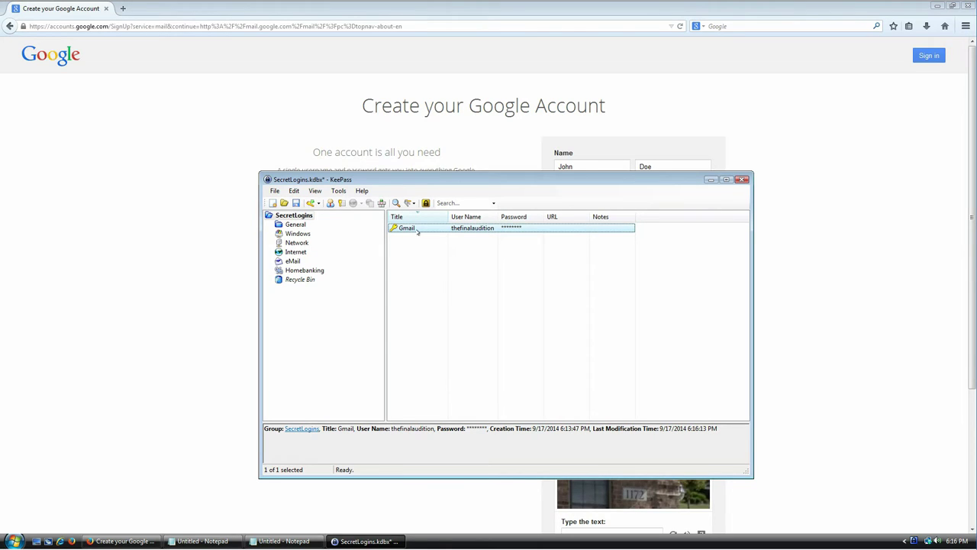
pyautogui.moveTo(455, 182); pyautogui.dragTo(372, 173)
pyautogui.rightClick(329, 223)
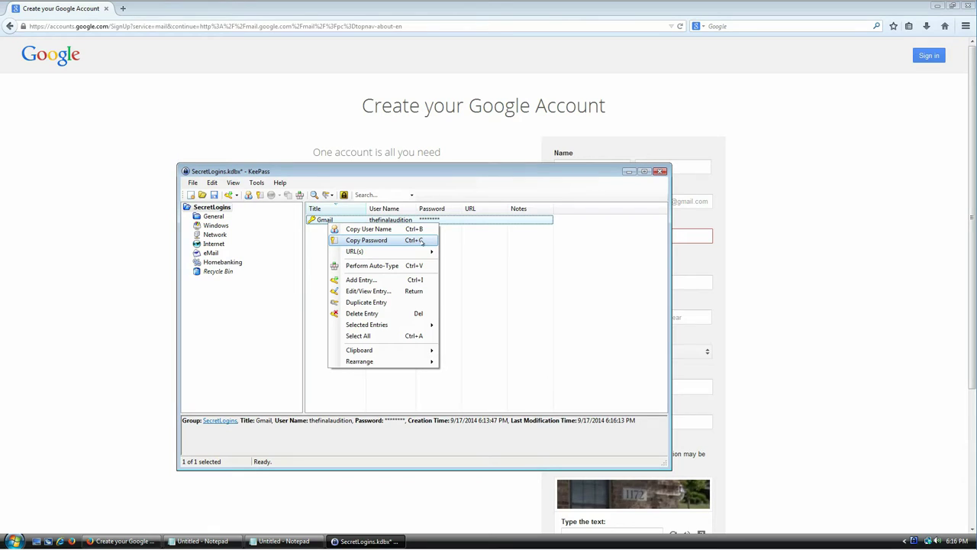
pyautogui.click(421, 241)
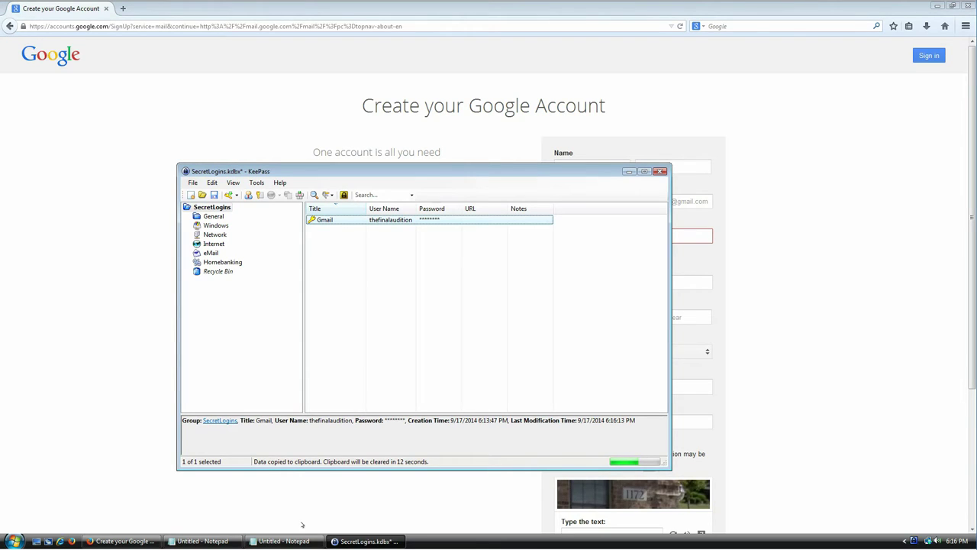
# Paste the copied Gmail password into Notepad, then close Notepad without saving.
pyautogui.click(285, 540)
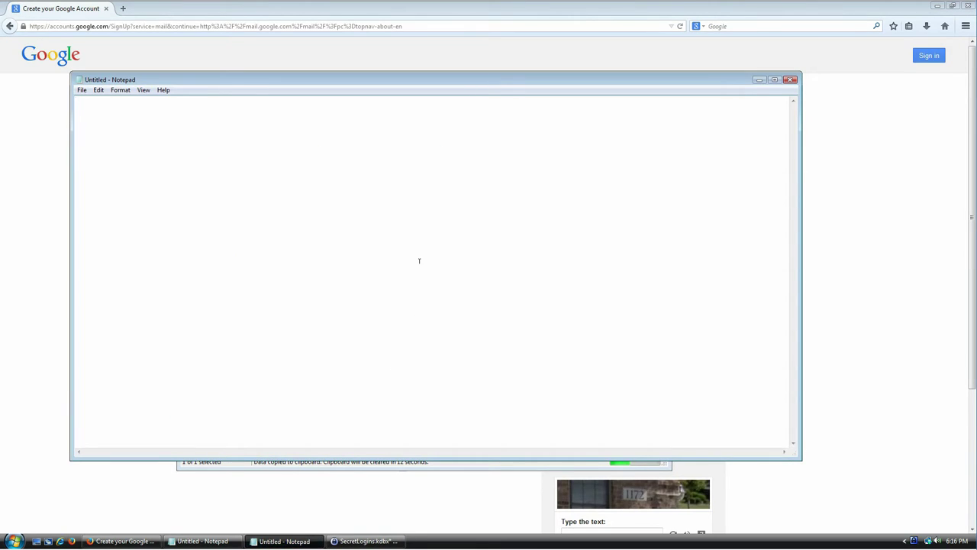
pyautogui.hotkey('ctrl', 'v')
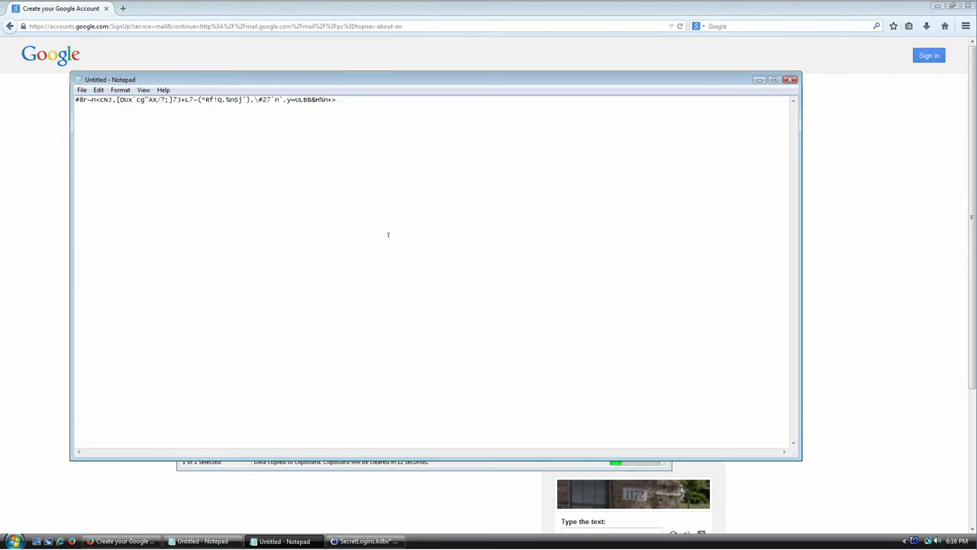
pyautogui.moveTo(356, 78); pyautogui.dragTo(355, 66)
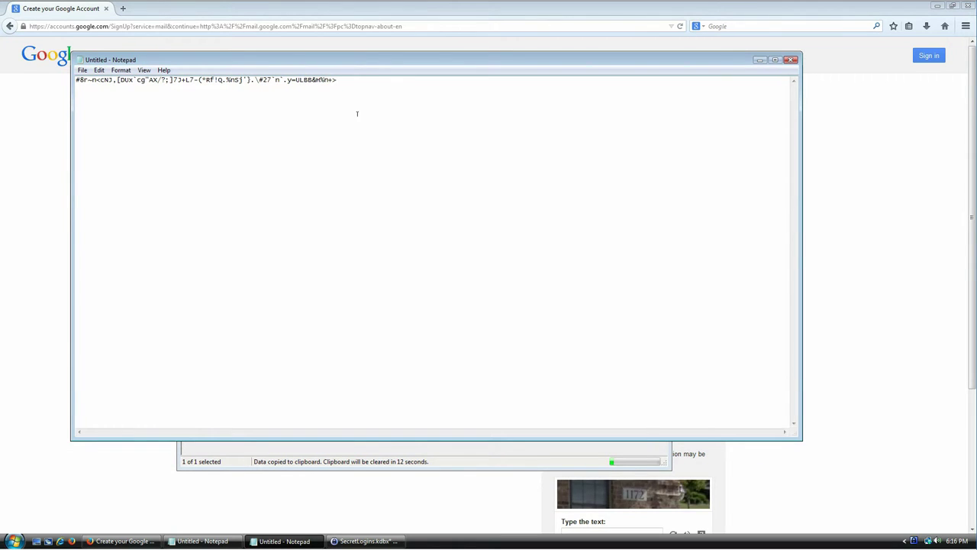
pyautogui.click(592, 466)
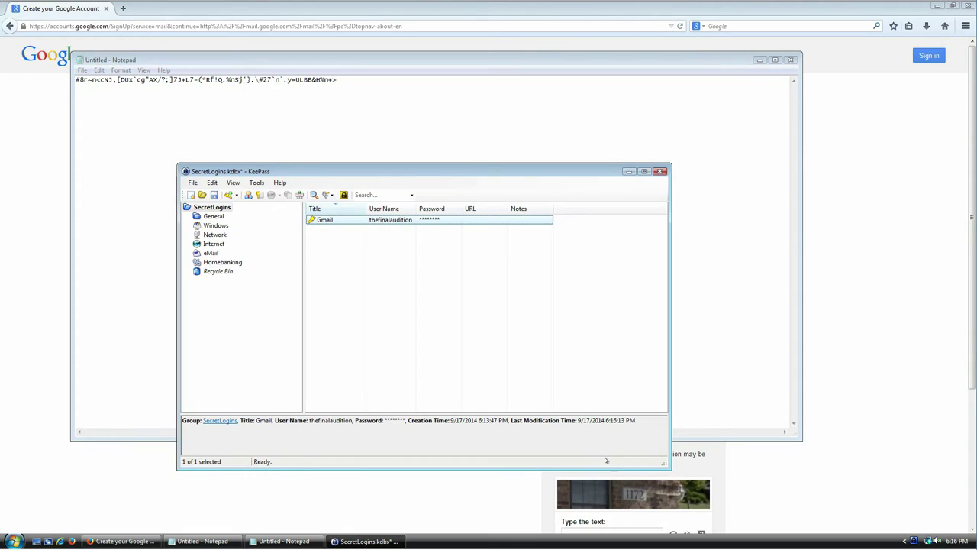
pyautogui.click(416, 109)
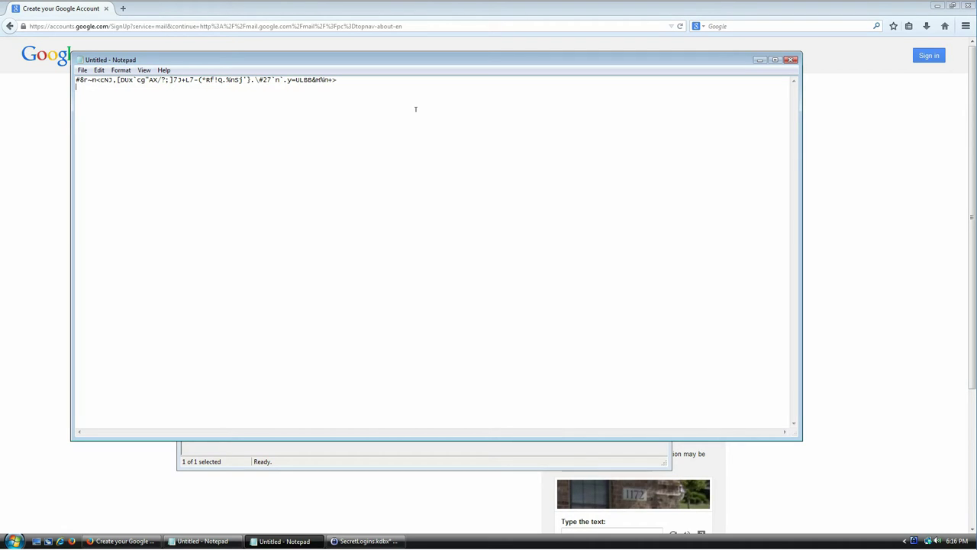
pyautogui.click(791, 59)
pyautogui.click(501, 273)
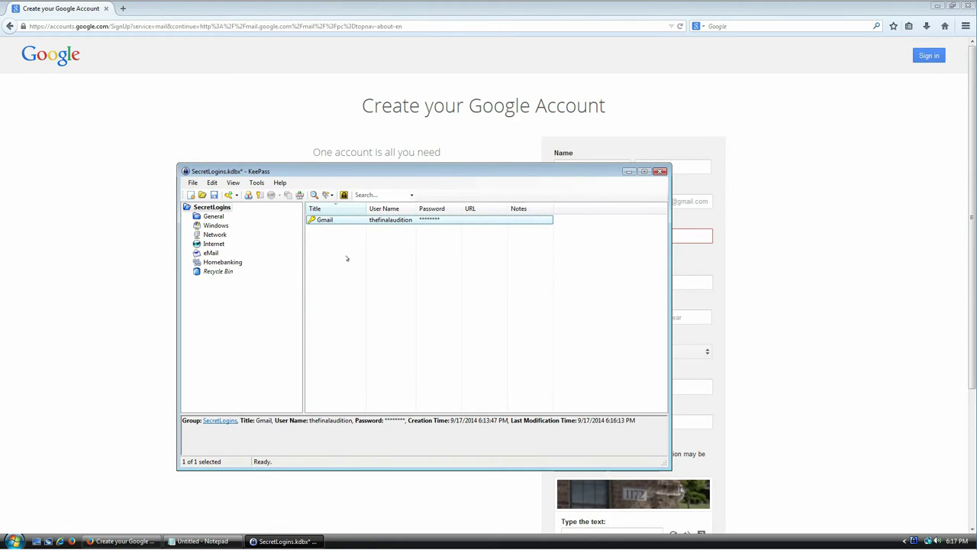
# Open the Gmail entry and bring up its full Password Generator.
pyautogui.doubleClick(323, 221)
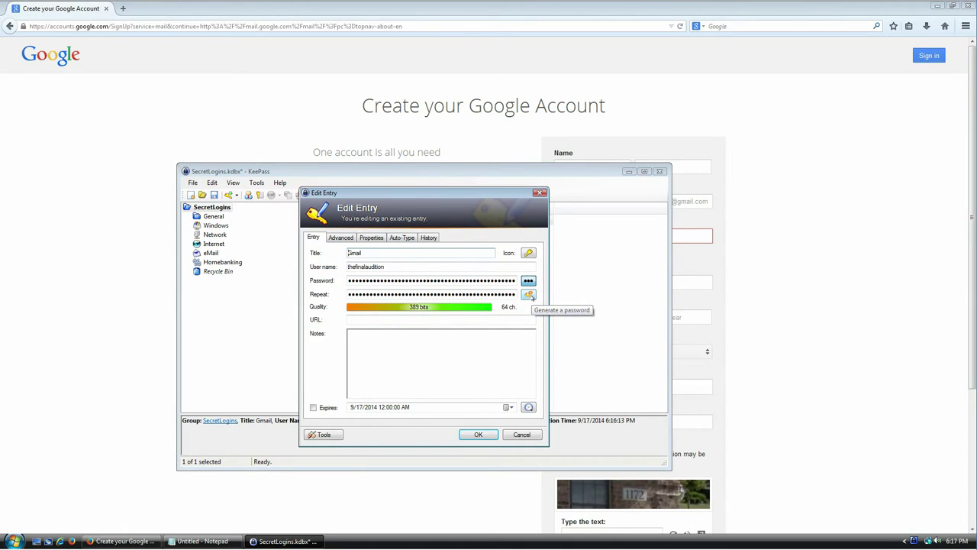
pyautogui.click(529, 295)
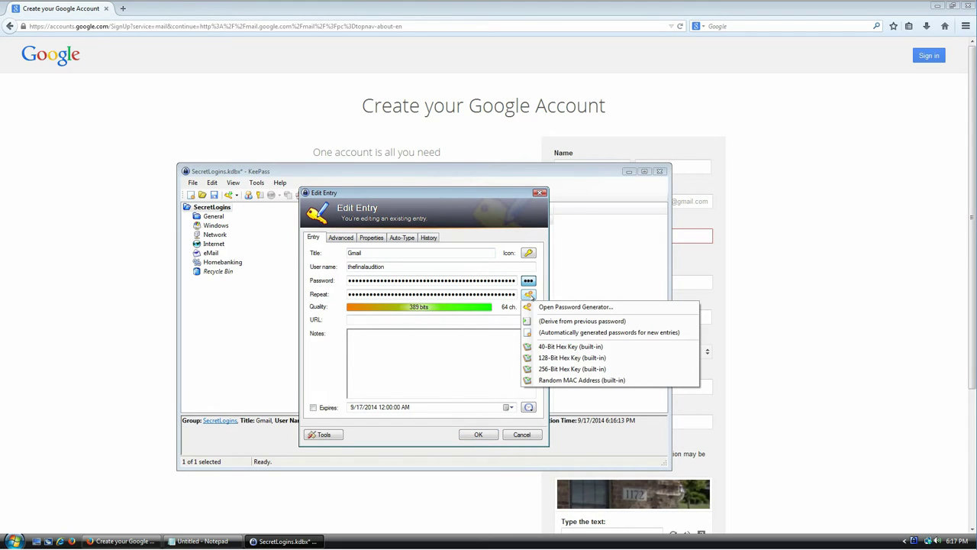
pyautogui.click(569, 307)
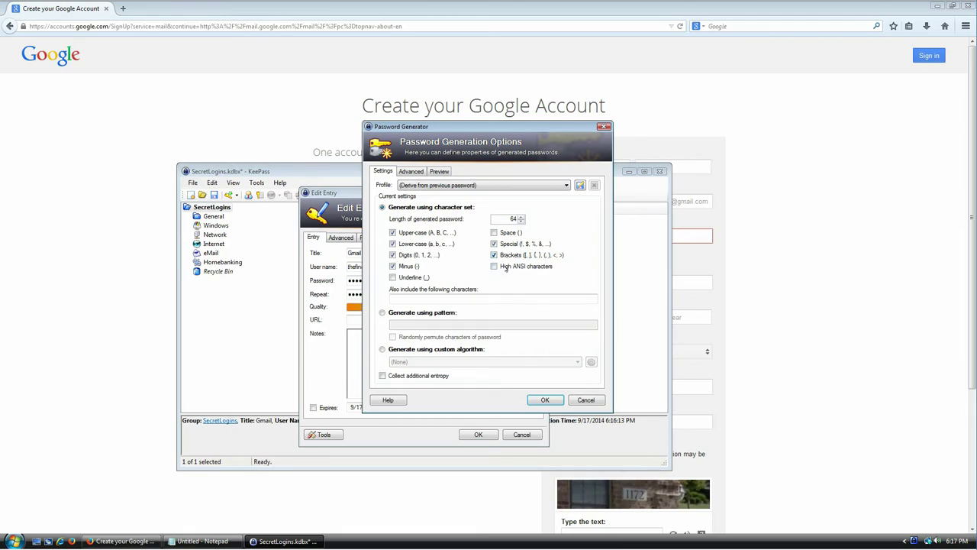
# Enable Space, Underline and Collect additional entropy, then confirm generation with OK.
pyautogui.click(494, 232)
pyautogui.click(412, 275)
pyautogui.click(406, 377)
pyautogui.click(550, 402)
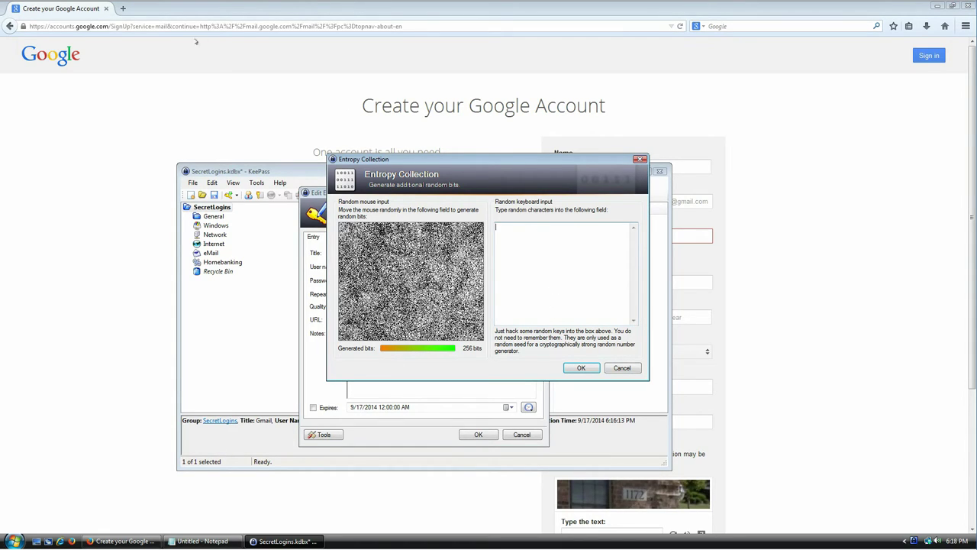
pyautogui.click(123, 8)
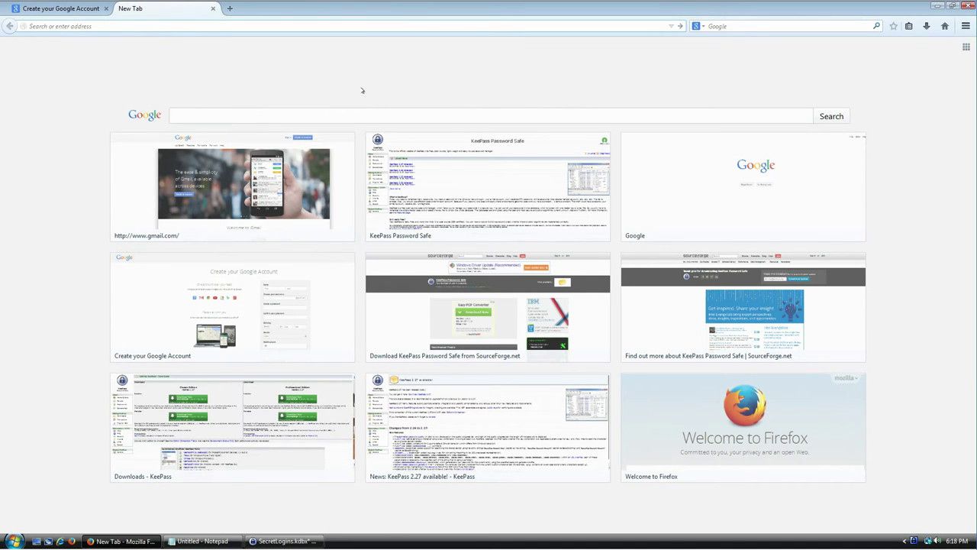
# Search Google for 'whatever dude' and select the text of the top two results.
pyautogui.click(728, 26)
pyautogui.write('whatever dude')
pyautogui.press('Return')
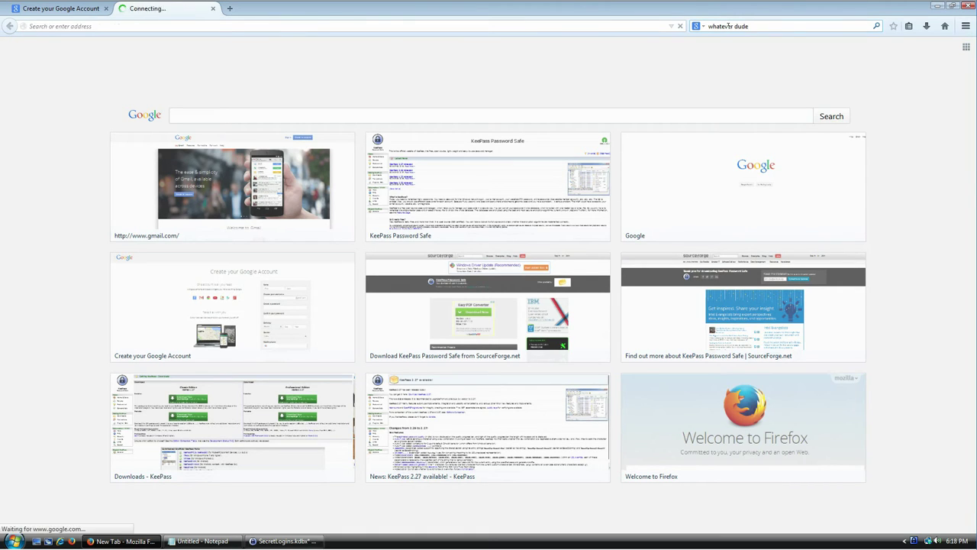
pyautogui.moveTo(306, 175); pyautogui.dragTo(254, 122)
pyautogui.hotkey('ctrl', 'c')
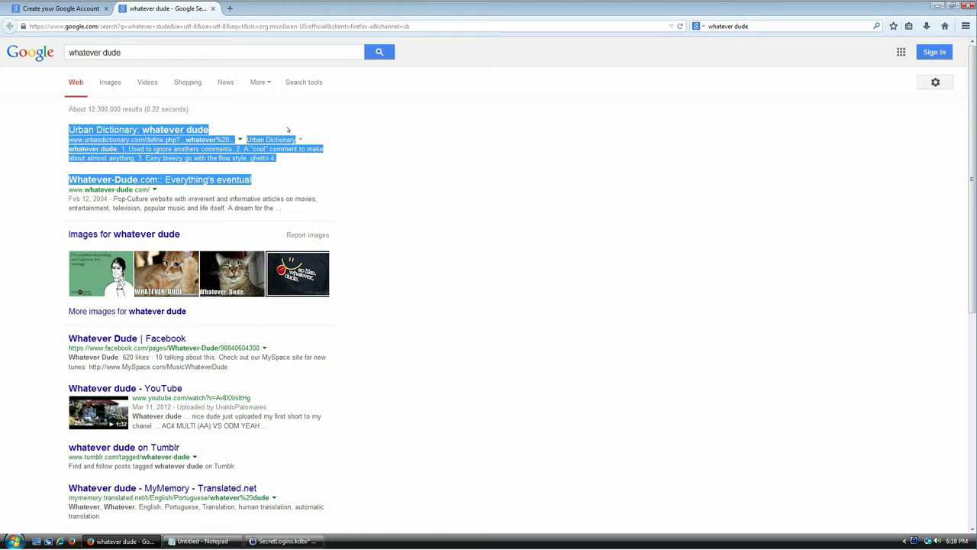
# Feed the pasted search text plus extra random characters as entropy and accept it.
pyautogui.click(281, 541)
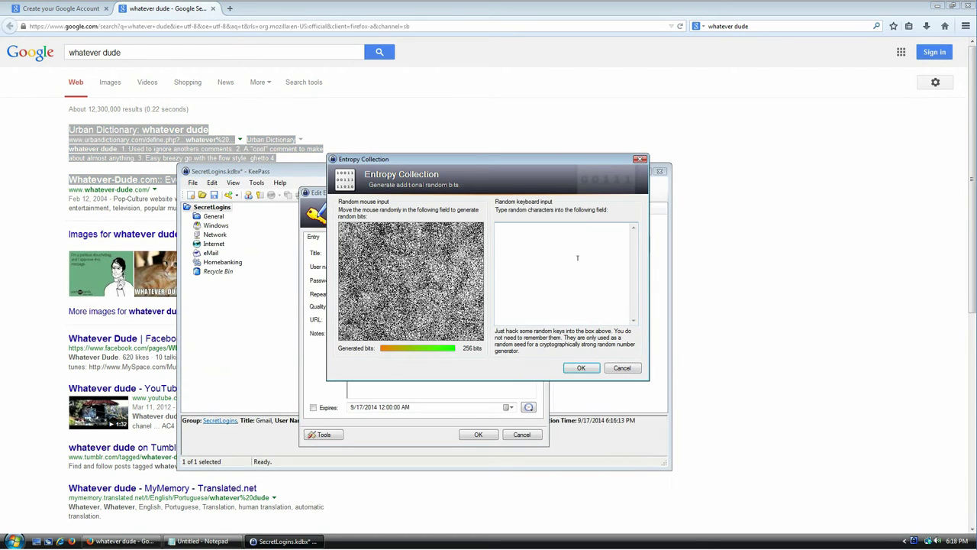
pyautogui.hotkey('ctrl', 'v')
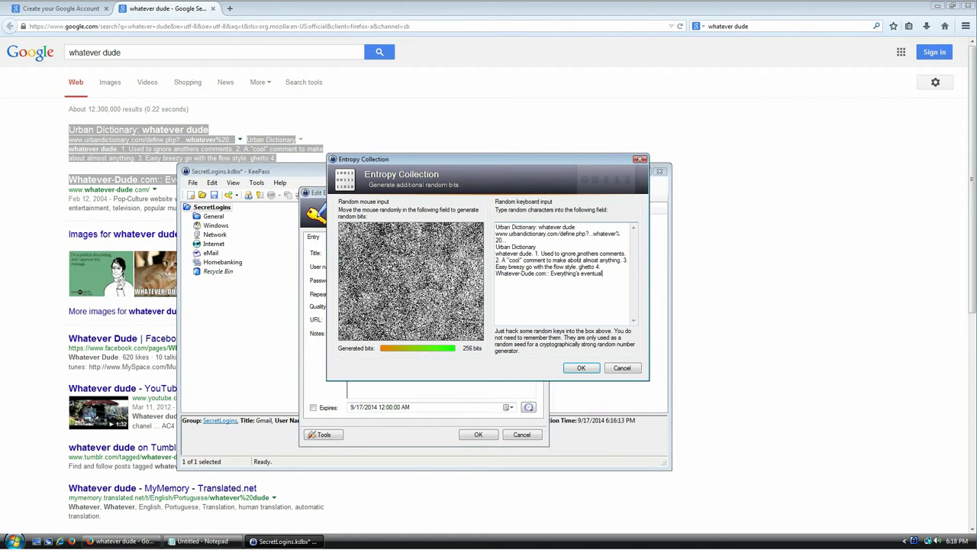
pyautogui.write('df sdfsdf siuh ieuho9875y')
pyautogui.write(' oiuh iljhrkjdrtdrt')
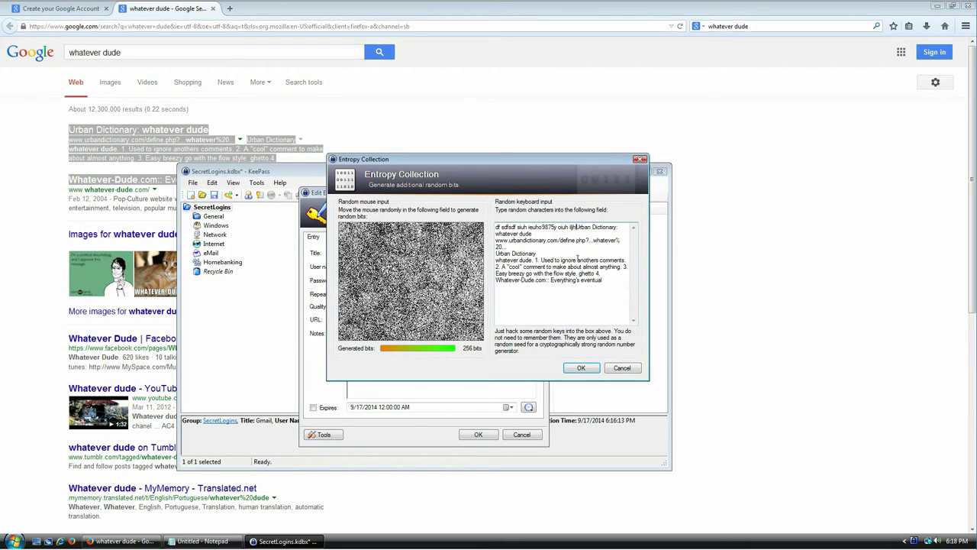
pyautogui.press('Return')
pyautogui.click(581, 369)
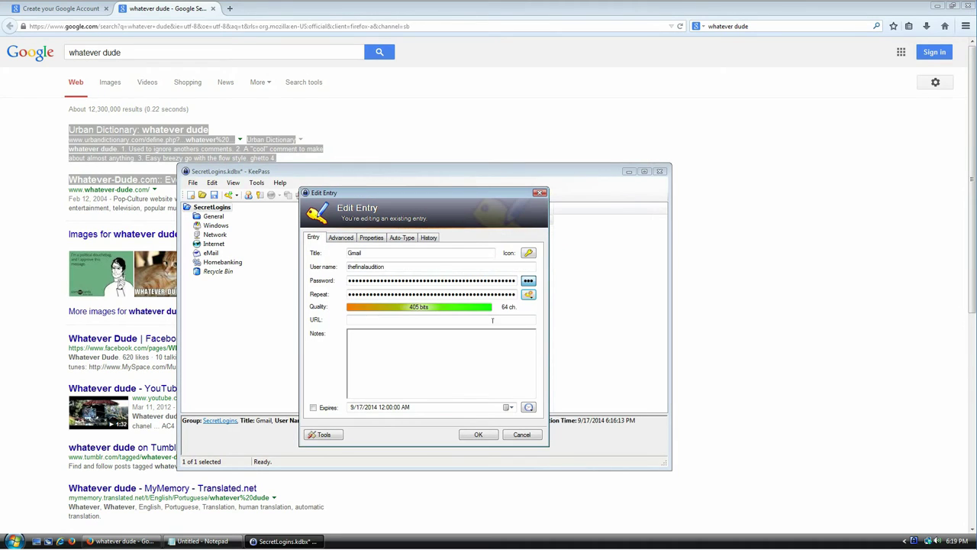
# Save the regenerated Gmail password, copy it, and close the search results tab.
pyautogui.doubleClick(409, 279)
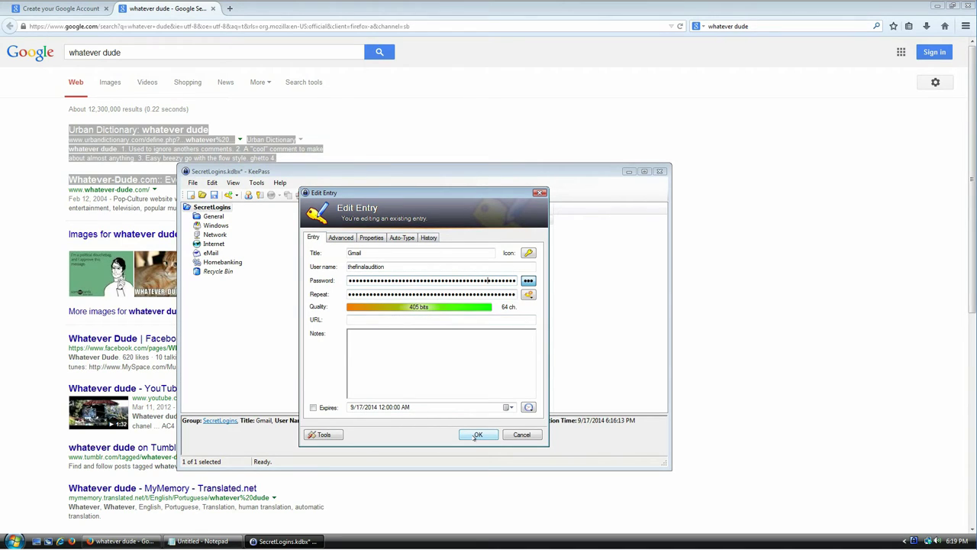
pyautogui.click(476, 434)
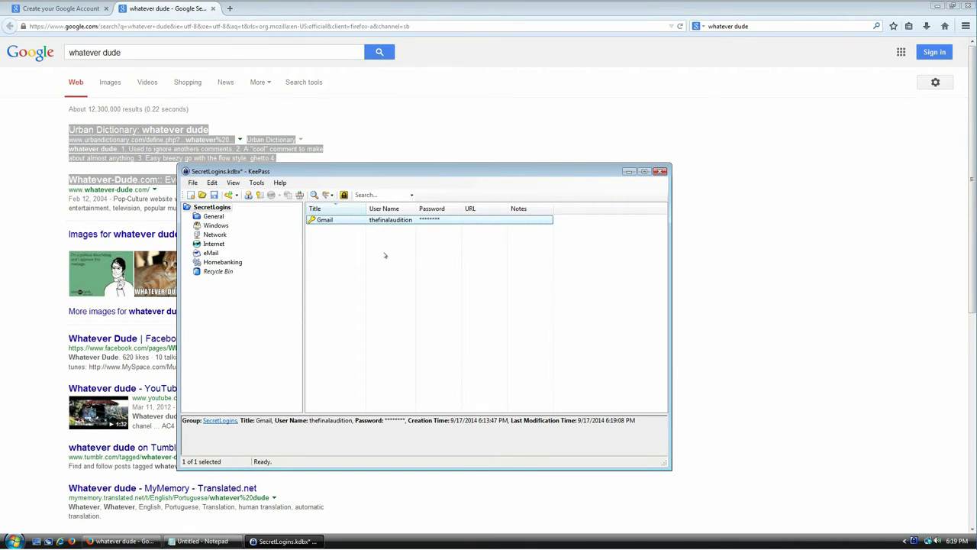
pyautogui.hotkey('ctrl', 'c')
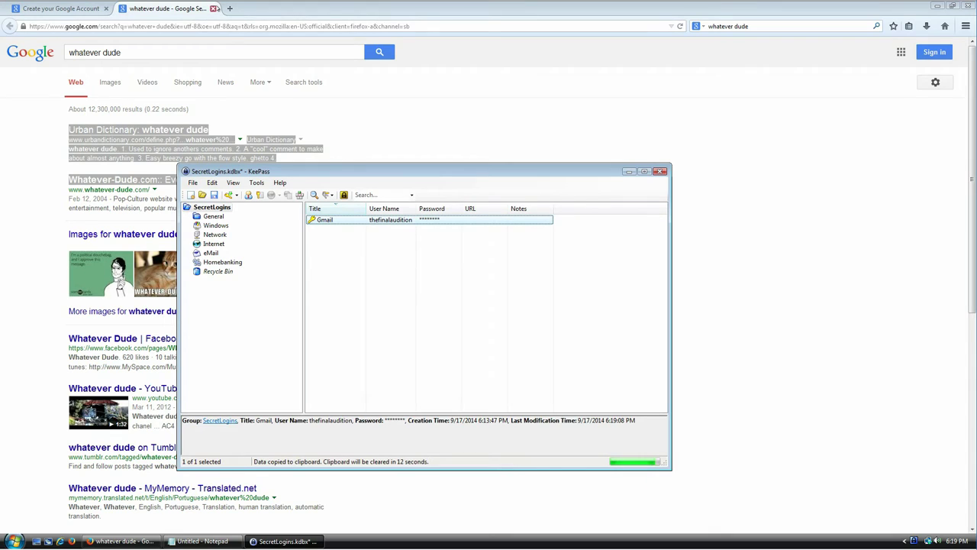
pyautogui.click(212, 8)
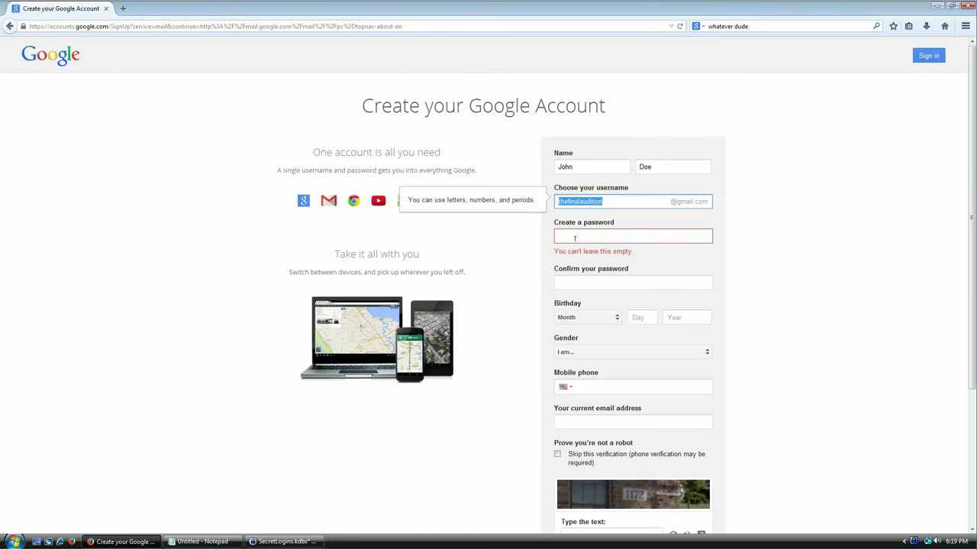
# Paste the KeePass password into both the password and confirm-password fields.
pyautogui.click(575, 238)
pyautogui.hotkey('ctrl', 'v')
pyautogui.click(585, 269)
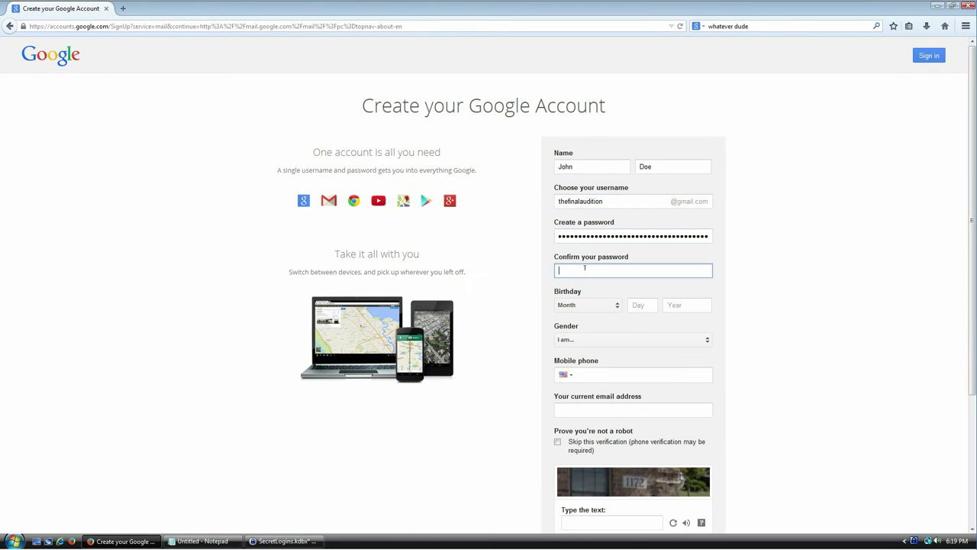
pyautogui.hotkey('ctrl', 'v')
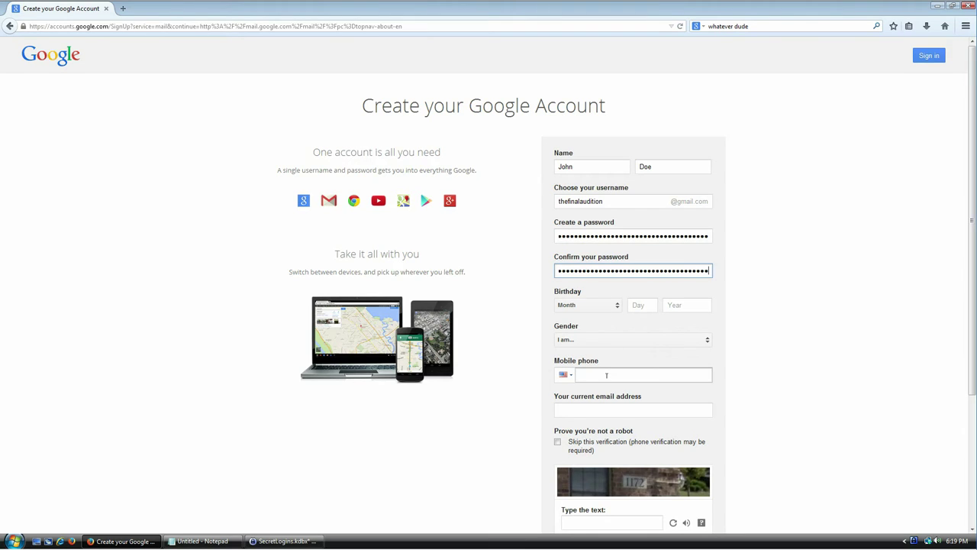
# Enter captcha answer 1172, agree to the Terms of Service, and submit the form.
pyautogui.click(606, 375)
pyautogui.scroll(-3, 746, 304)
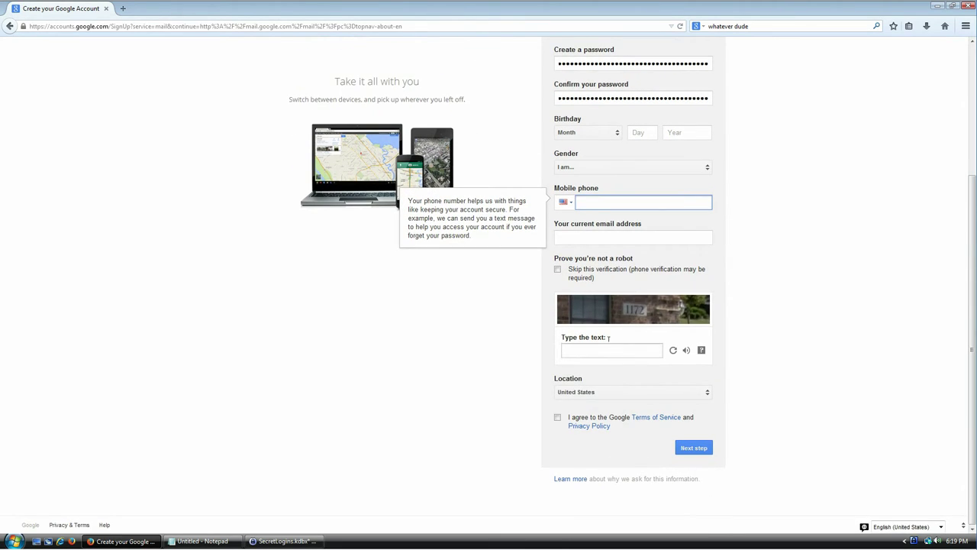
pyautogui.click(590, 351)
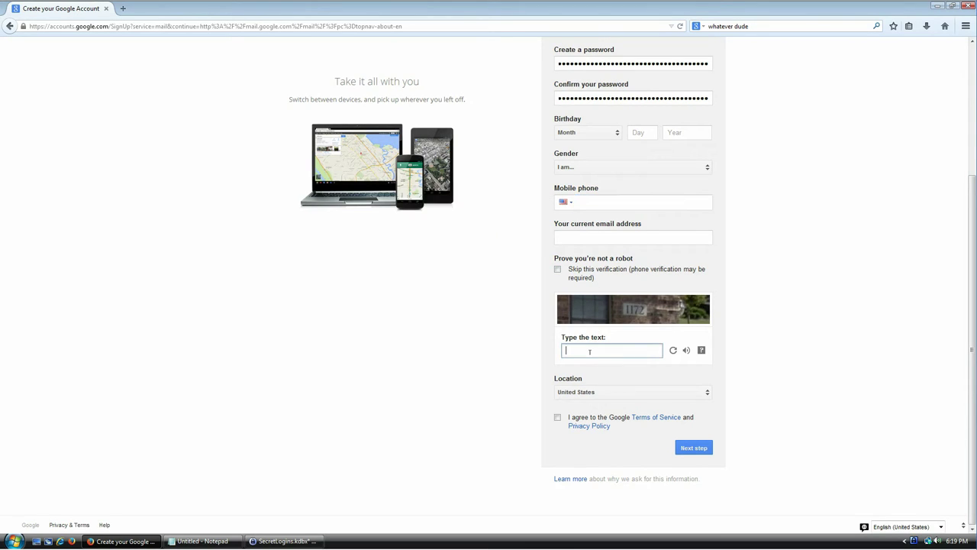
pyautogui.write('1172')
pyautogui.click(557, 417)
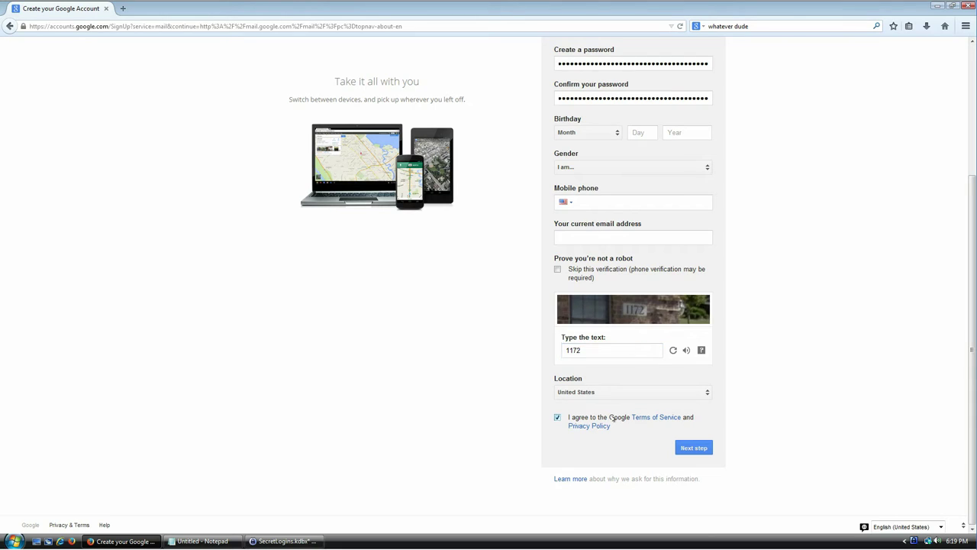
pyautogui.click(693, 449)
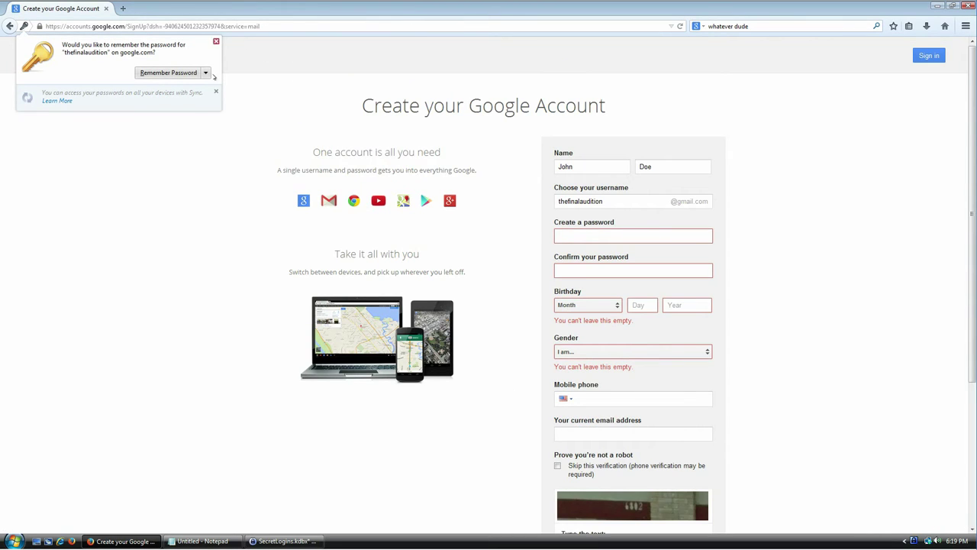
# Tell Firefox to never remember the password for this site.
pyautogui.click(206, 74)
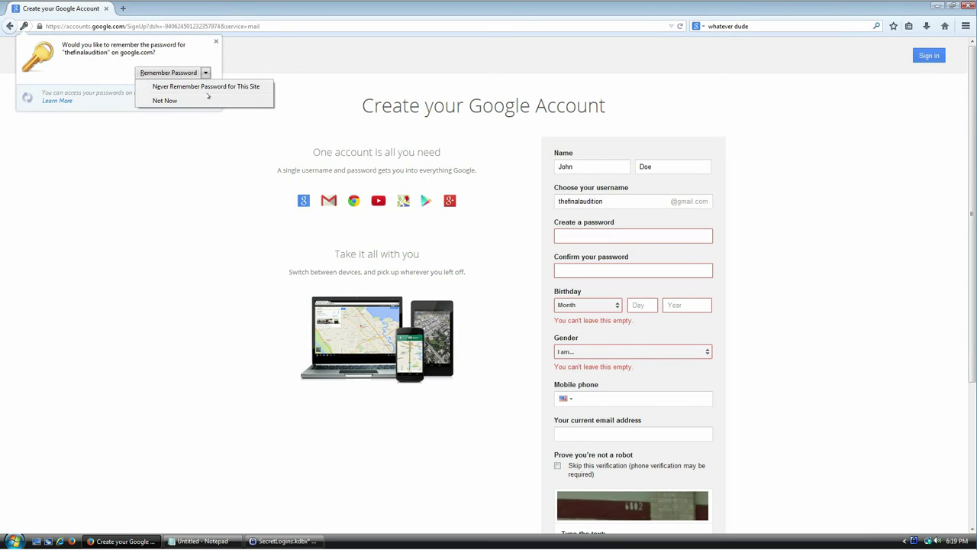
pyautogui.click(212, 89)
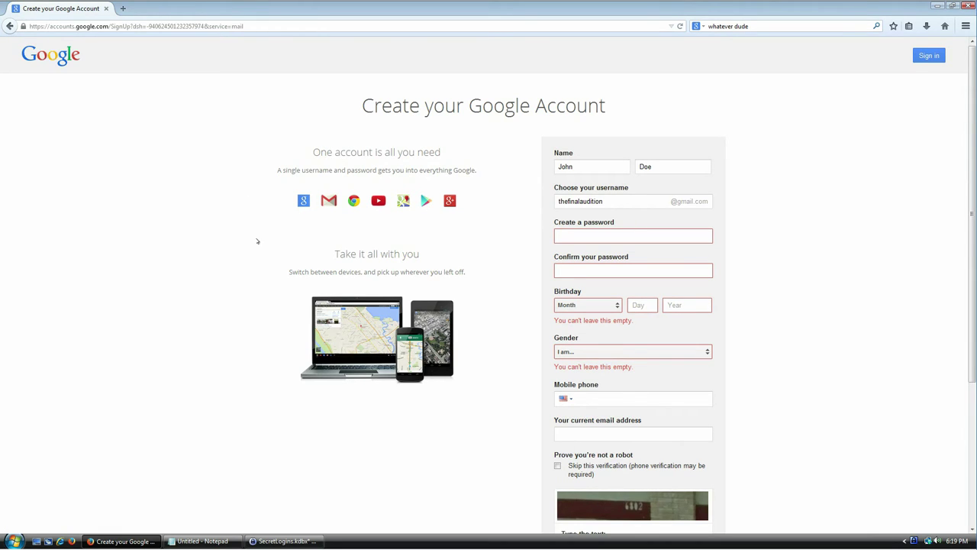
pyautogui.click(616, 236)
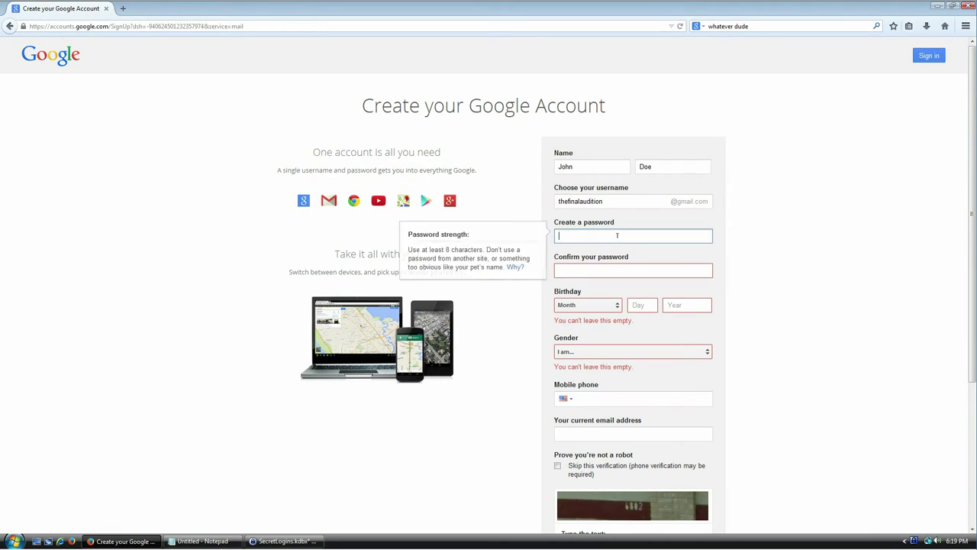
# Set the birthday to January 07 1980.
pyautogui.click(611, 305)
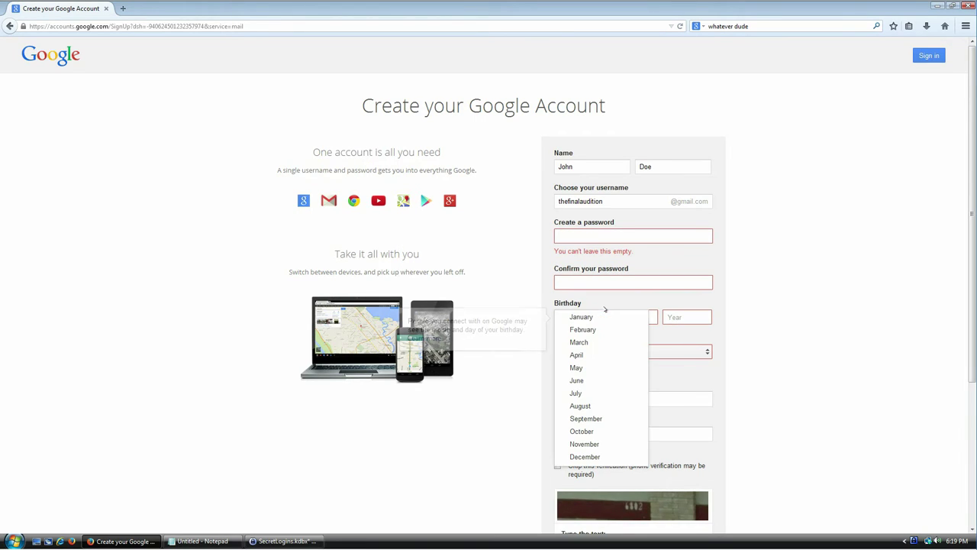
pyautogui.click(620, 318)
pyautogui.click(634, 317)
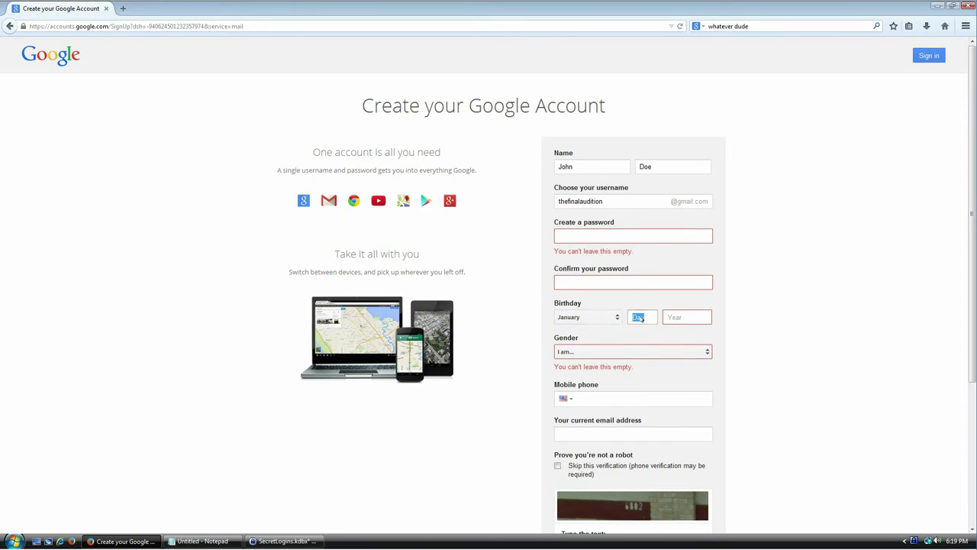
pyautogui.click(649, 313)
pyautogui.write('07')
pyautogui.click(677, 320)
pyautogui.write('1980')
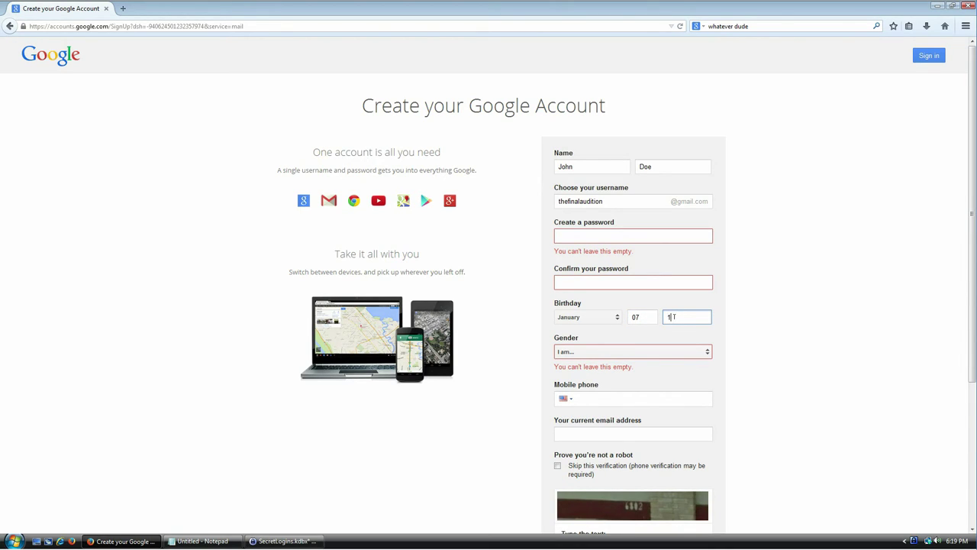
# Set gender to Other and bring the KeePass window forward.
pyautogui.click(665, 347)
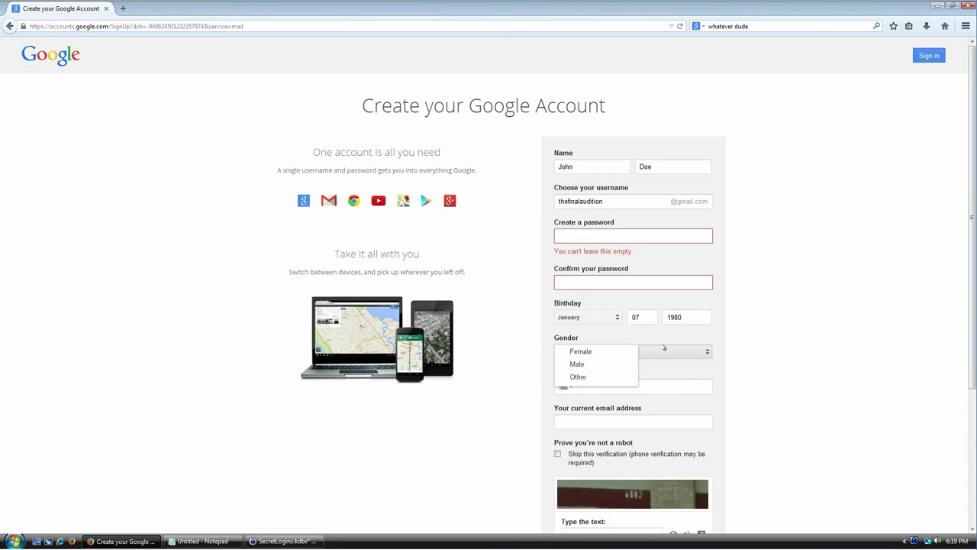
pyautogui.click(578, 376)
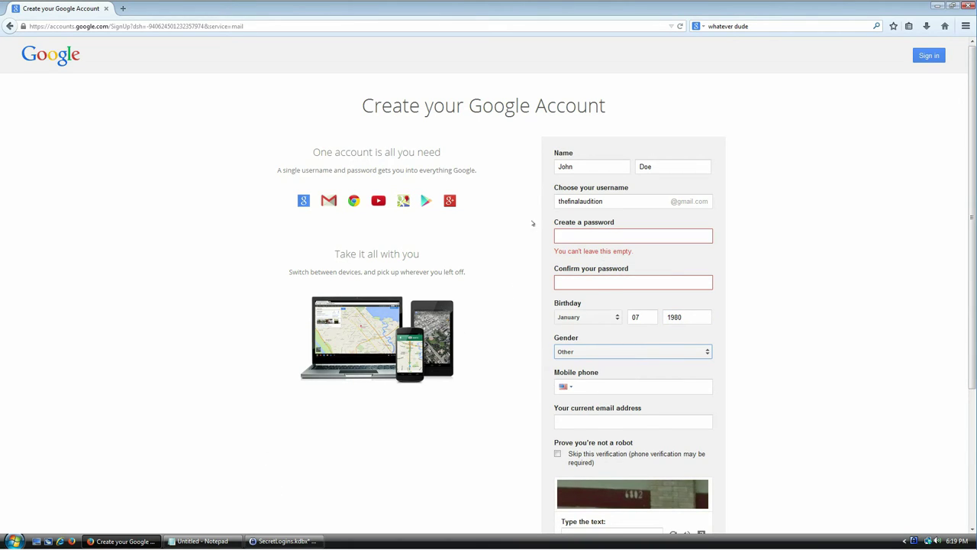
pyautogui.click(618, 232)
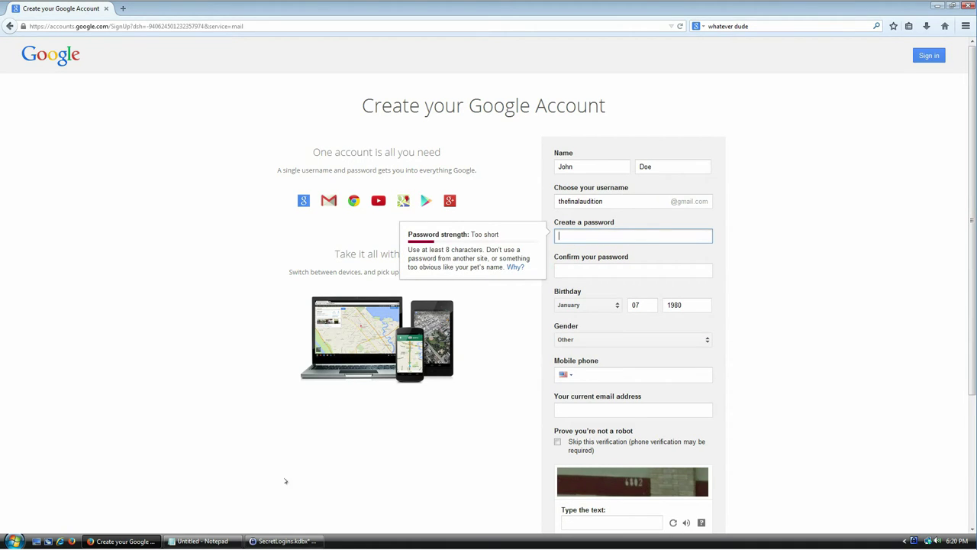
pyautogui.click(282, 541)
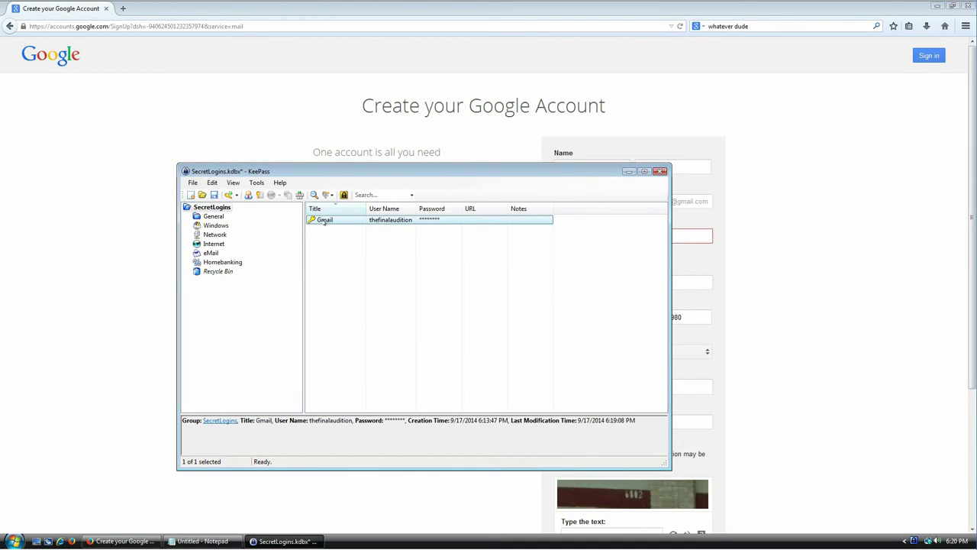
# Copy the Gmail entry's password and paste it into both password fields.
pyautogui.hotkey('ctrl', 'c')
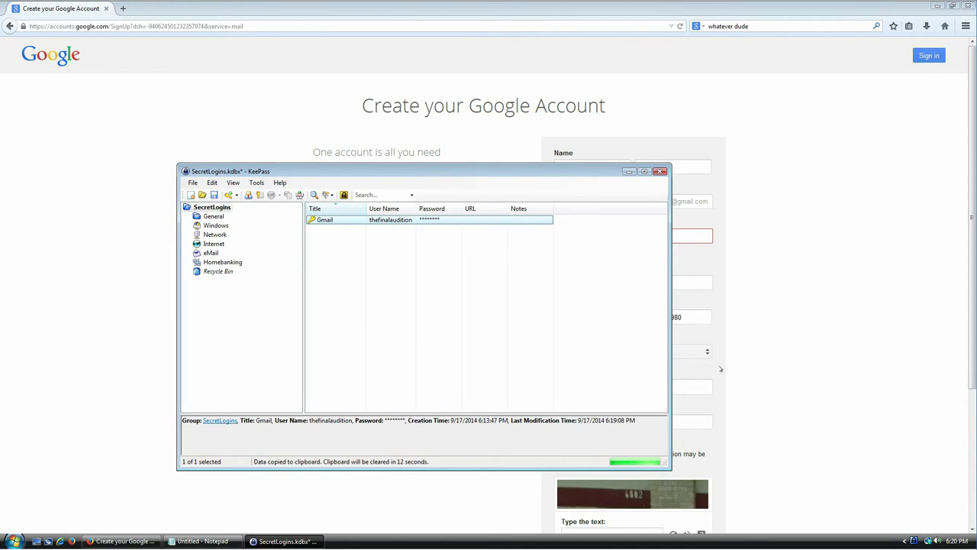
pyautogui.hotkey('alt', 'Tab')
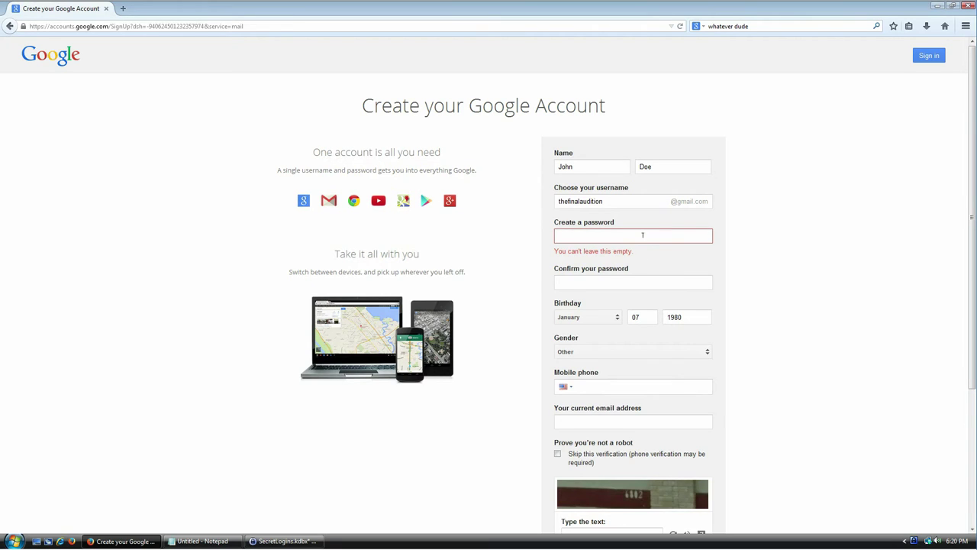
pyautogui.click(642, 235)
pyautogui.hotkey('ctrl', 'v')
pyautogui.click(625, 269)
pyautogui.hotkey('ctrl', 'v')
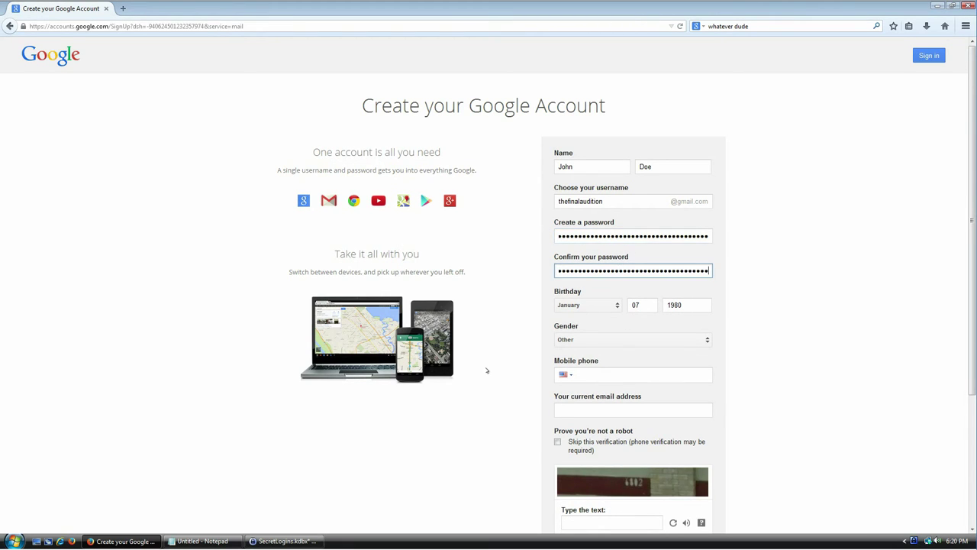
# Refresh the captcha, answer it with 1551, and submit the sign-up form.
pyautogui.scroll(-2, 487, 370)
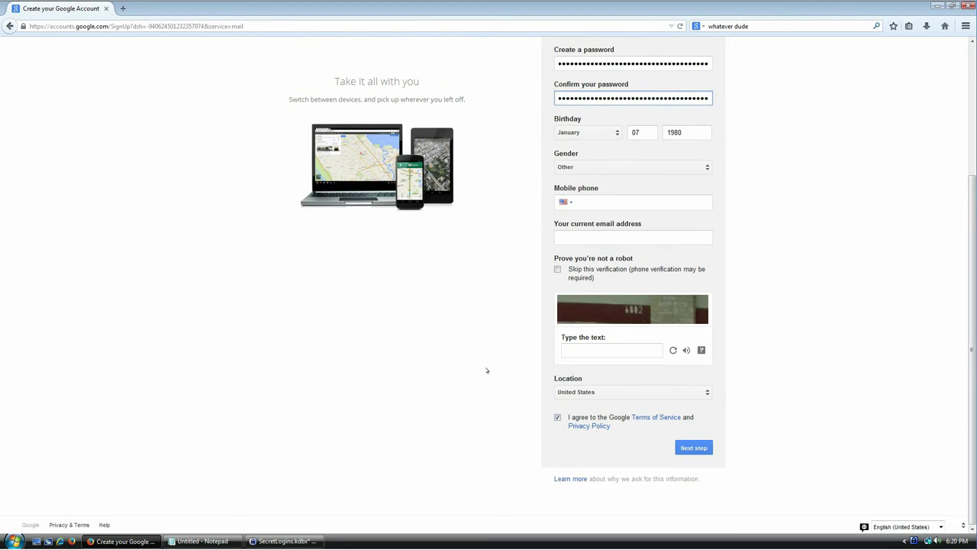
pyautogui.click(610, 349)
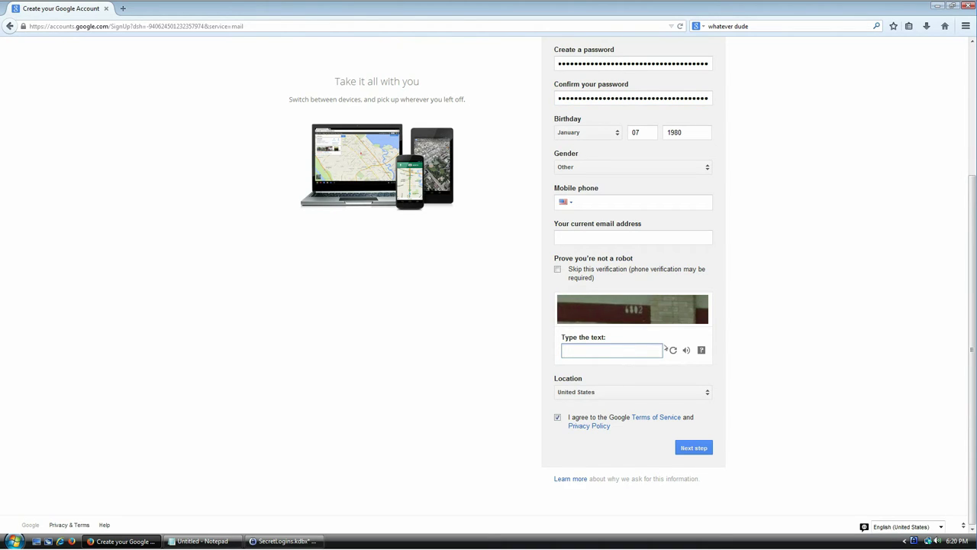
pyautogui.click(673, 350)
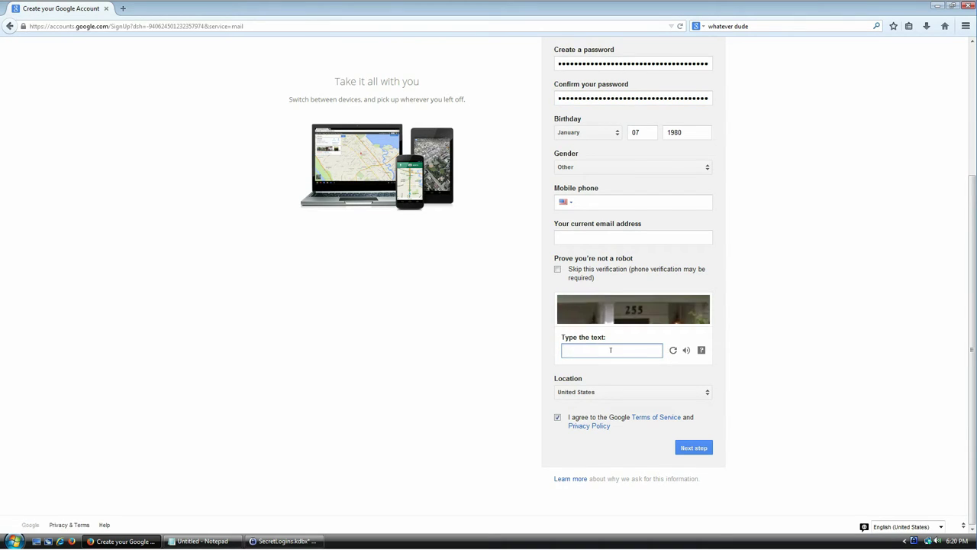
pyautogui.write('1551')
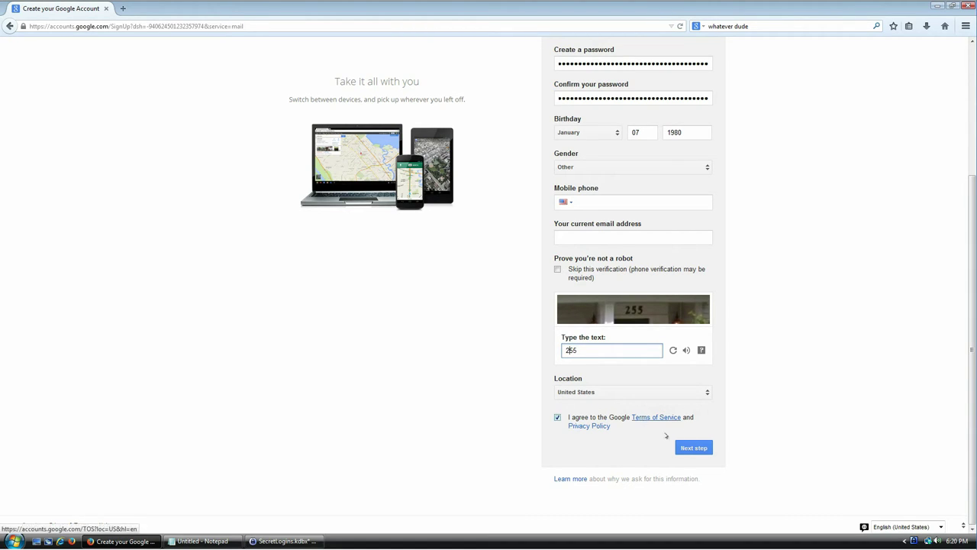
pyautogui.click(692, 447)
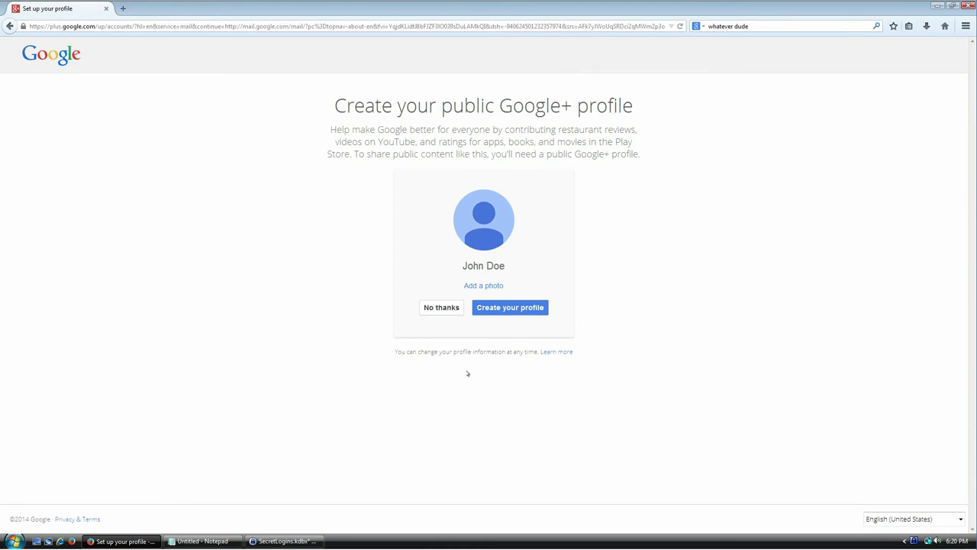
# Choose No thanks on the Google+ profile page and navigate to gmail.
pyautogui.click(441, 307)
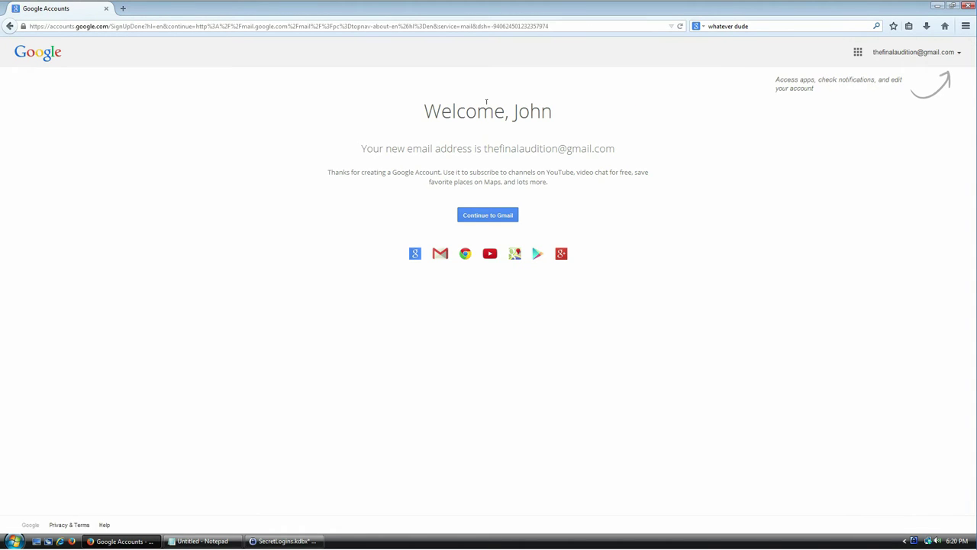
pyautogui.click(191, 26)
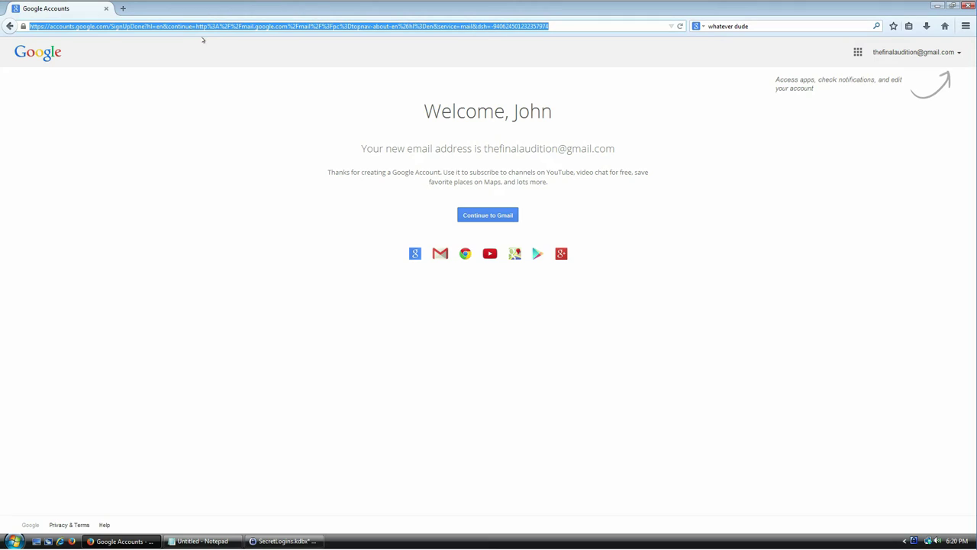
pyautogui.write('gmail.com/')
pyautogui.press('Return')
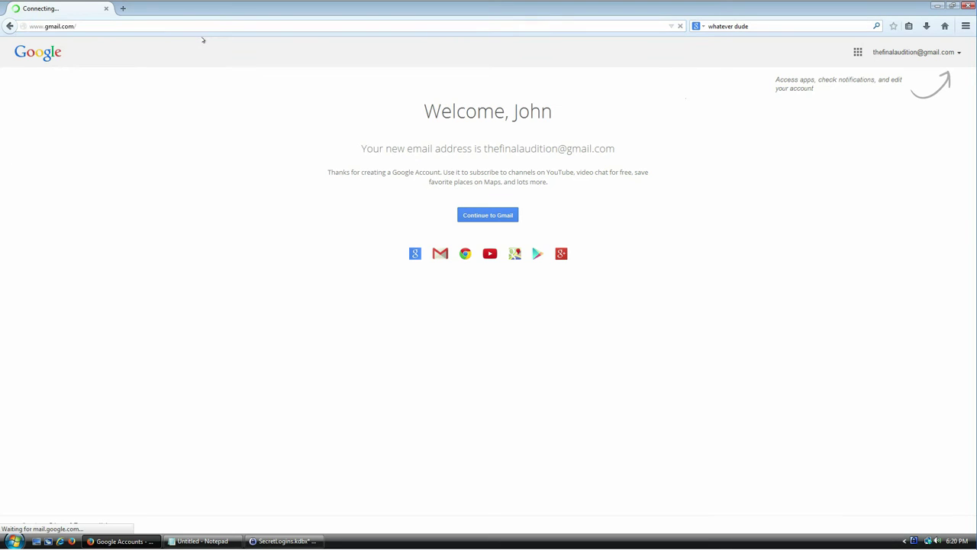
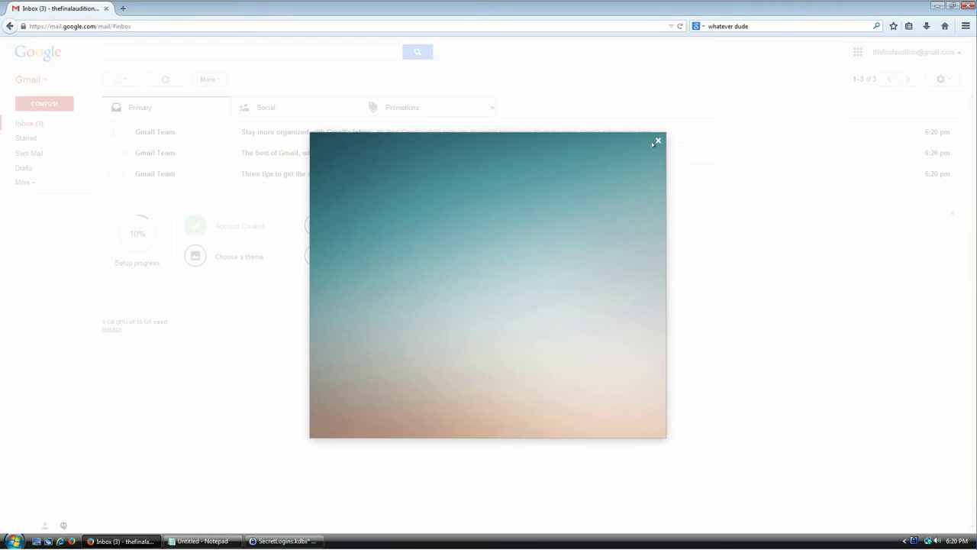
# Dismiss the Gmail welcome dialog, sign out, and go to the Google sign-in page.
pyautogui.click(658, 140)
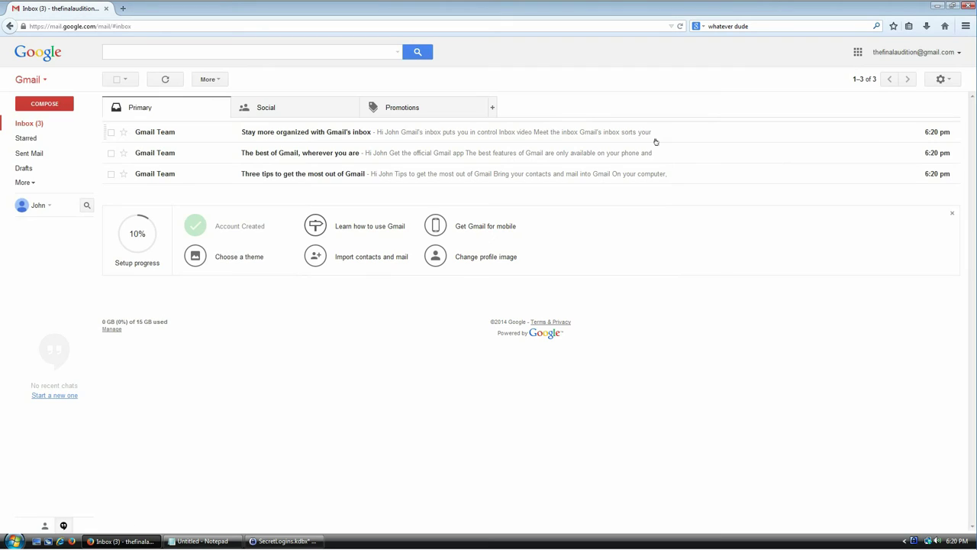
pyautogui.click(959, 54)
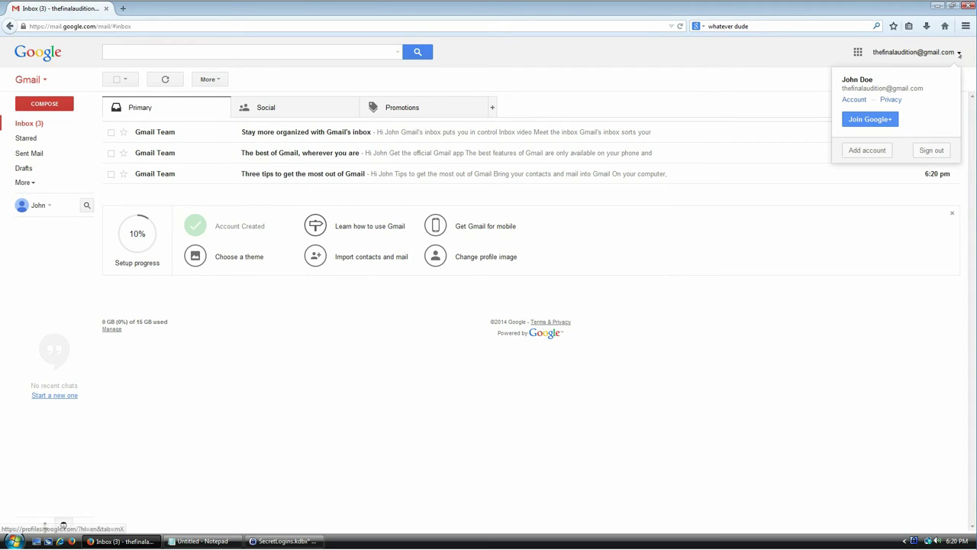
pyautogui.click(930, 151)
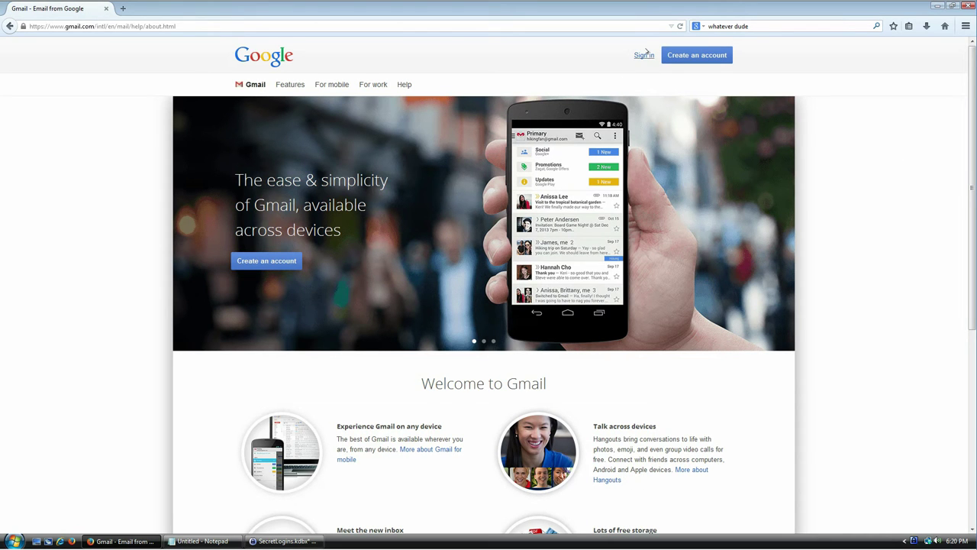
pyautogui.click(644, 55)
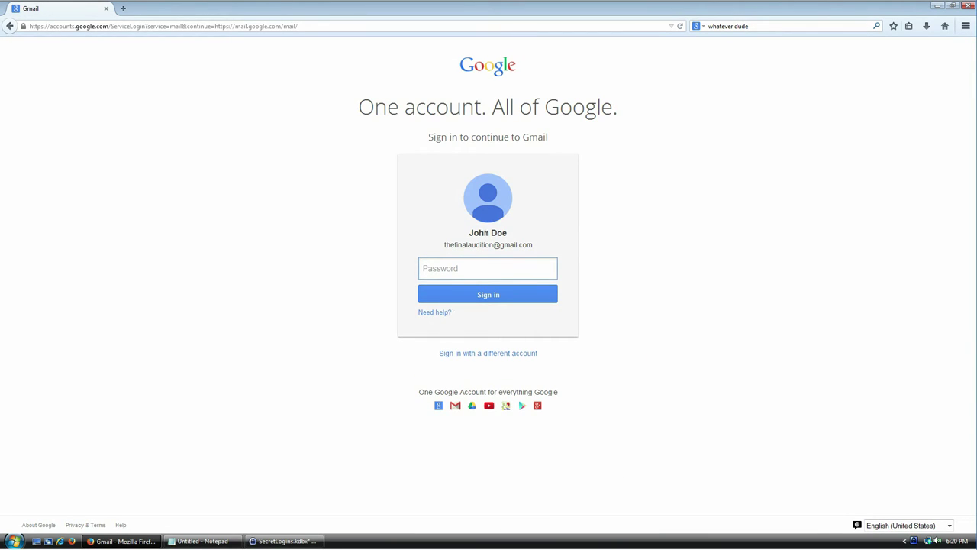
# Paste the Gmail password copied from KeePass into the sign-in form, then clear it again.
pyautogui.click(296, 539)
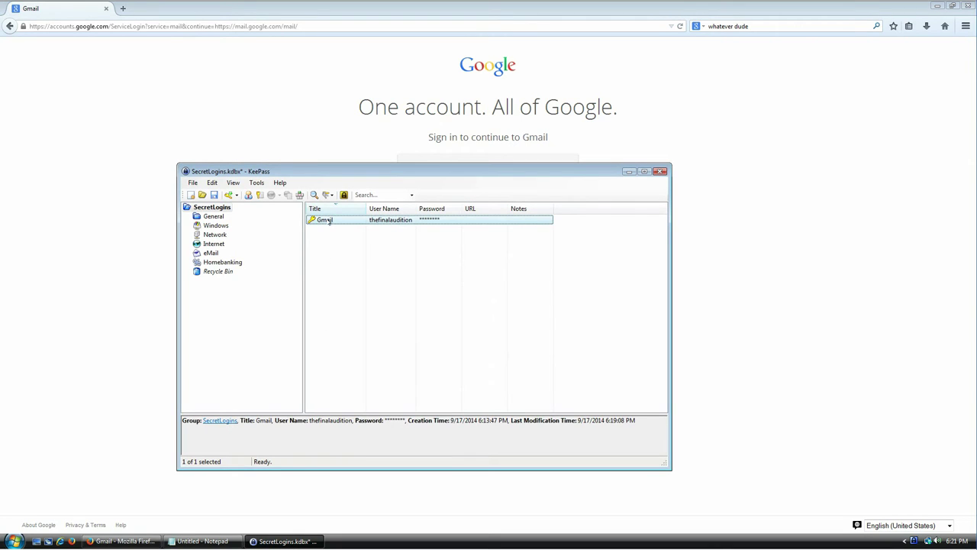
pyautogui.hotkey('ctrl', 'c')
pyautogui.click(690, 253)
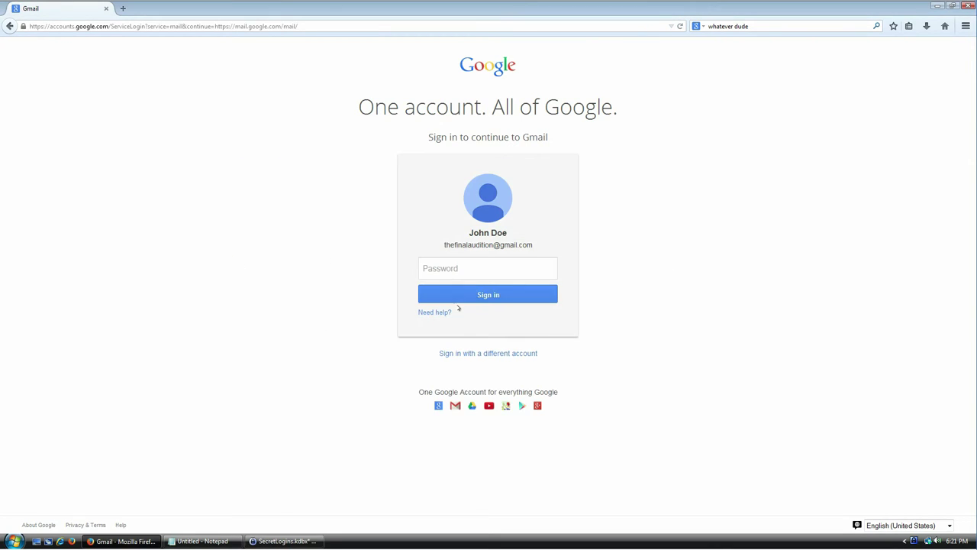
pyautogui.hotkey('ctrl', 'v')
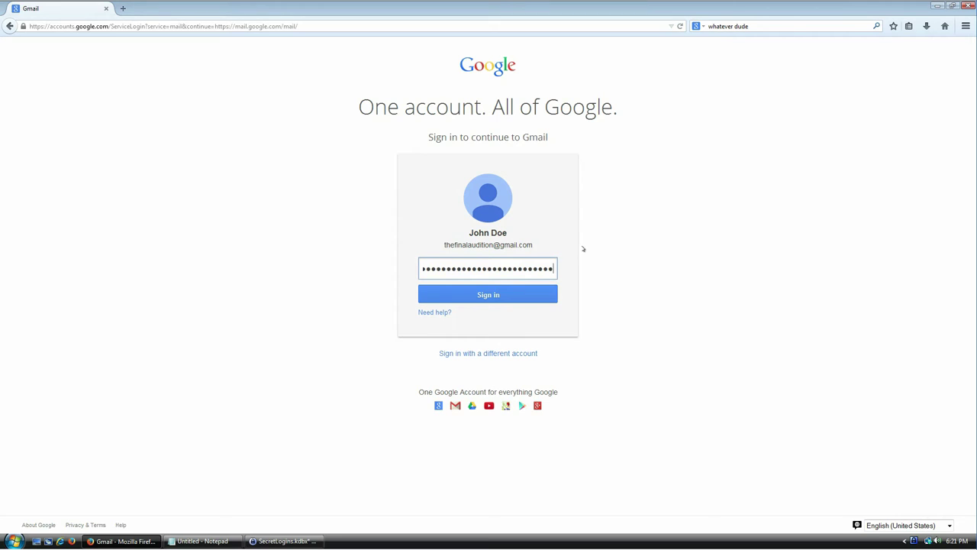
pyautogui.hotkey('ctrl', 'a')
pyautogui.press('BackSpace')
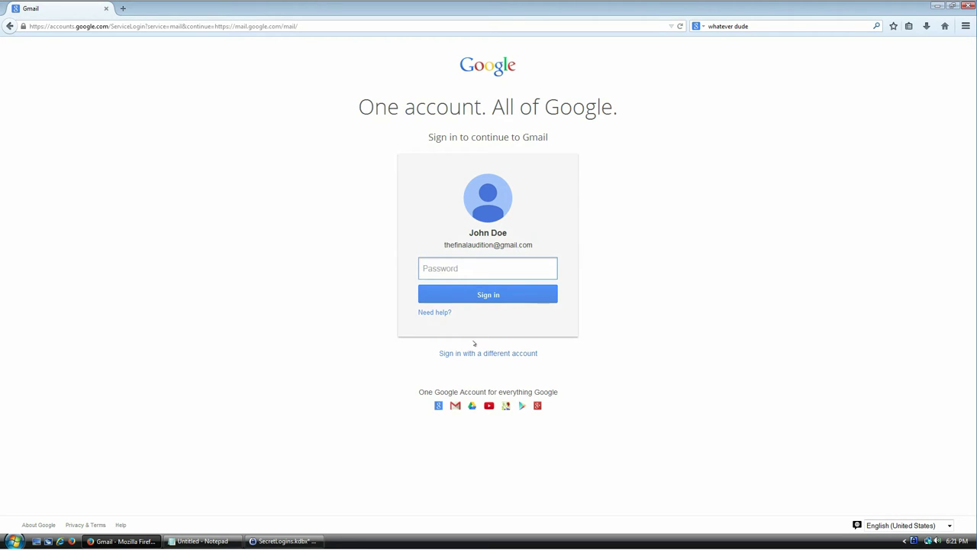
# Remove the saved Google account from the account chooser via Sign in with a different account.
pyautogui.click(473, 354)
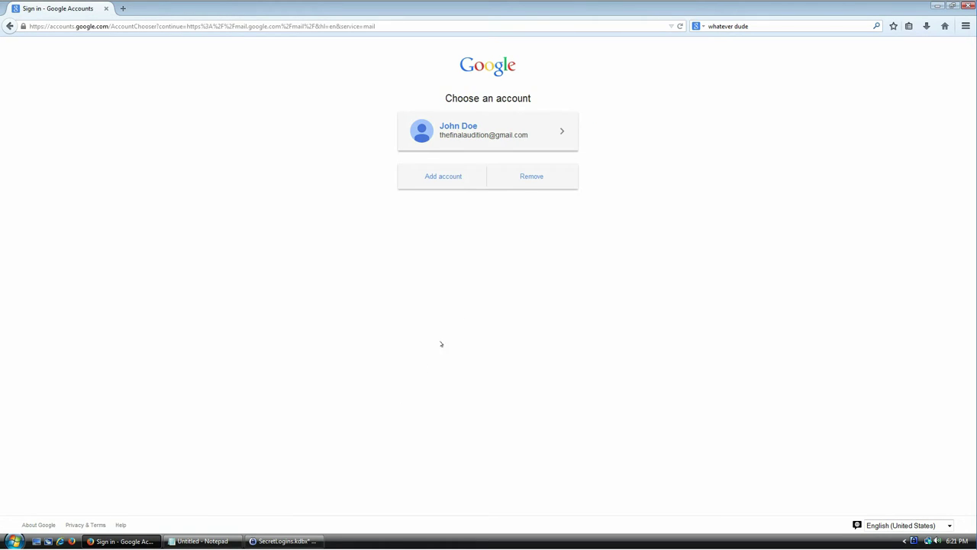
pyautogui.click(525, 176)
pyautogui.click(493, 180)
pyautogui.click(532, 175)
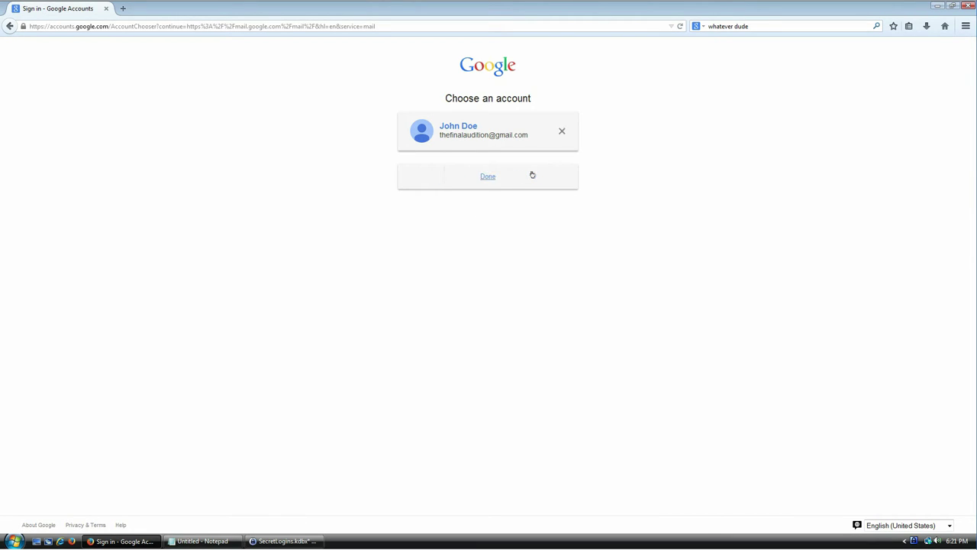
pyautogui.click(561, 131)
pyautogui.click(493, 163)
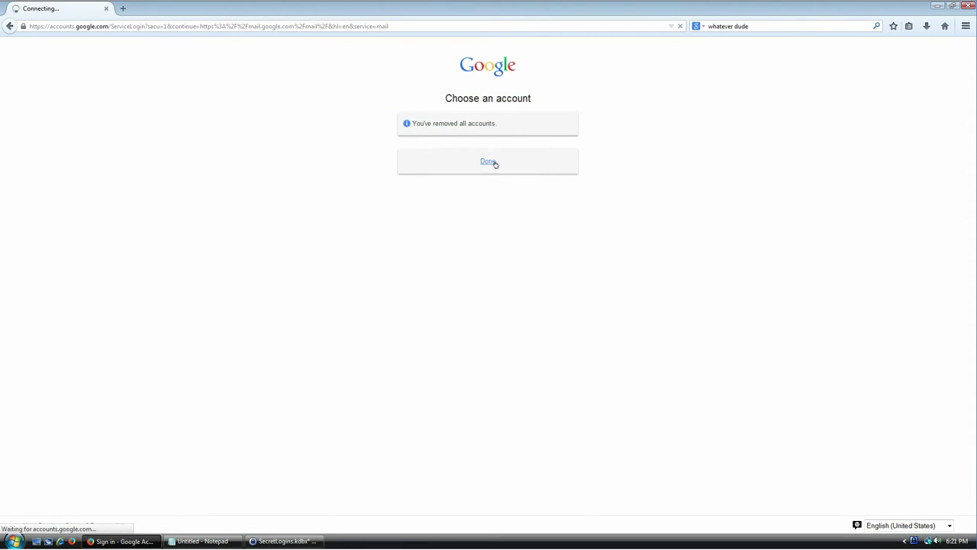
# Check the Gmail entry's context menu in KeePass, then dismiss it.
pyautogui.click(283, 541)
pyautogui.rightClick(332, 222)
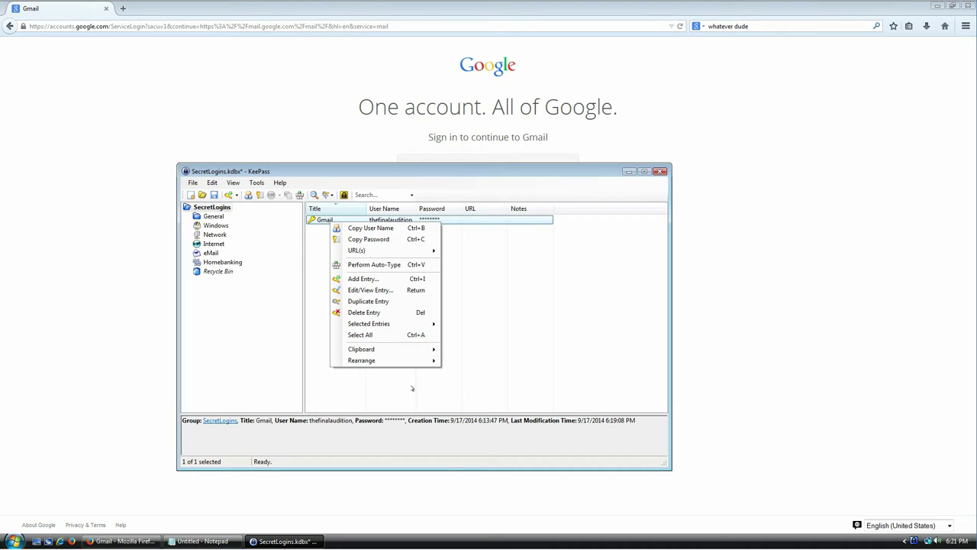
pyautogui.click(410, 388)
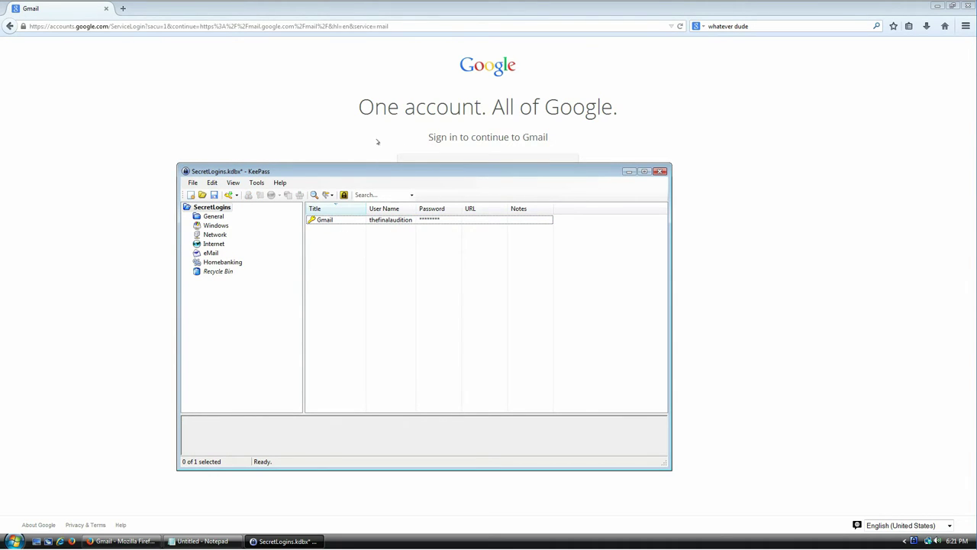
pyautogui.click(395, 151)
# Sign into Gmail with the stored account's user name and password, skipping recovery options.
pyautogui.click(450, 246)
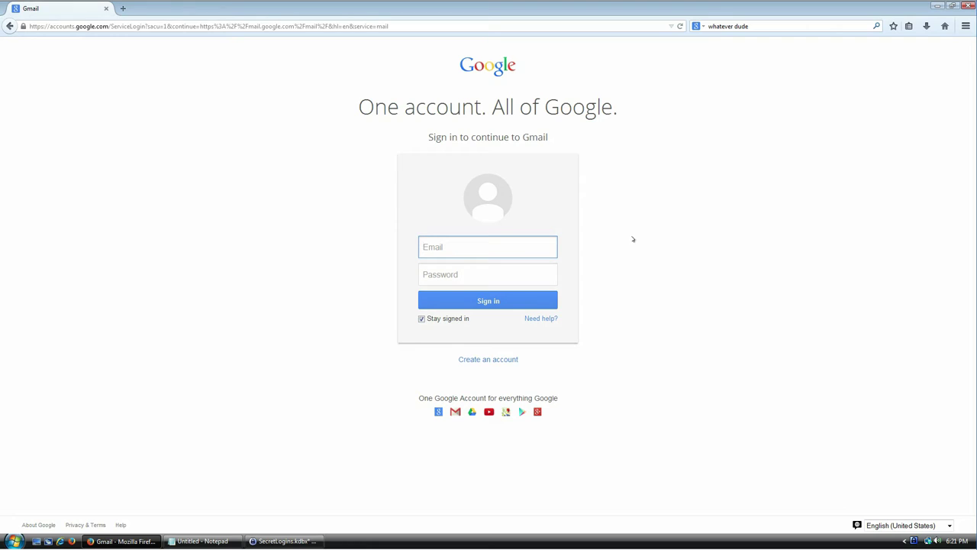
pyautogui.press('Tab')
pyautogui.write('••••••••••••••••••••••••••')
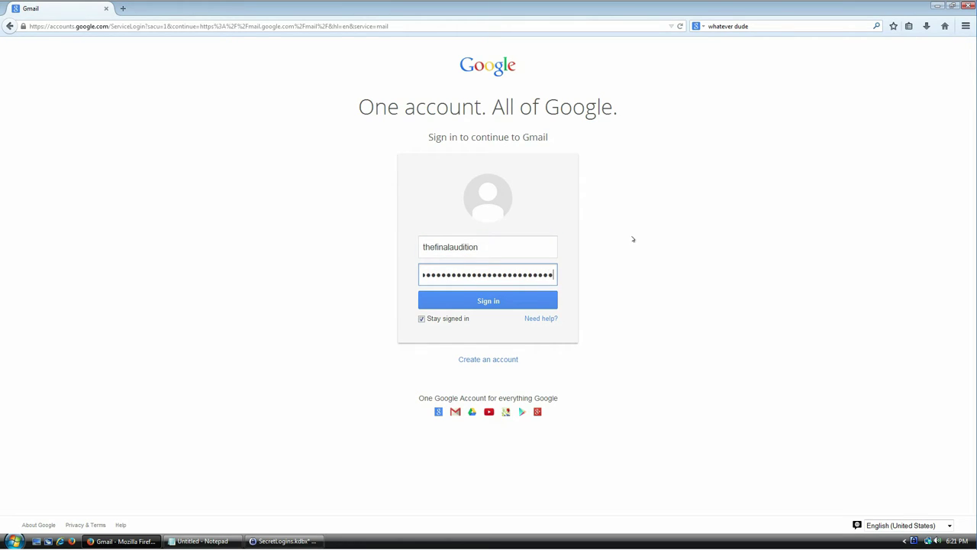
pyautogui.press('Return')
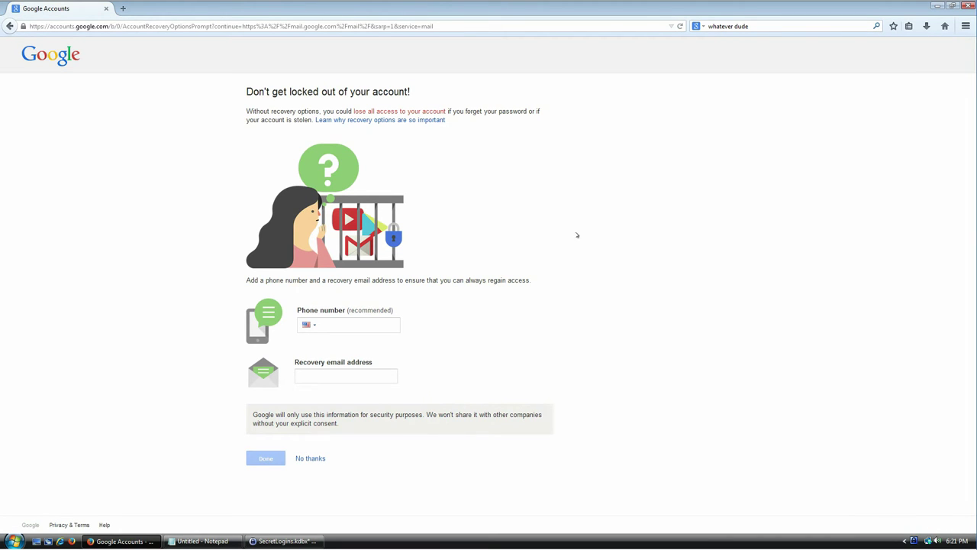
pyautogui.click(310, 458)
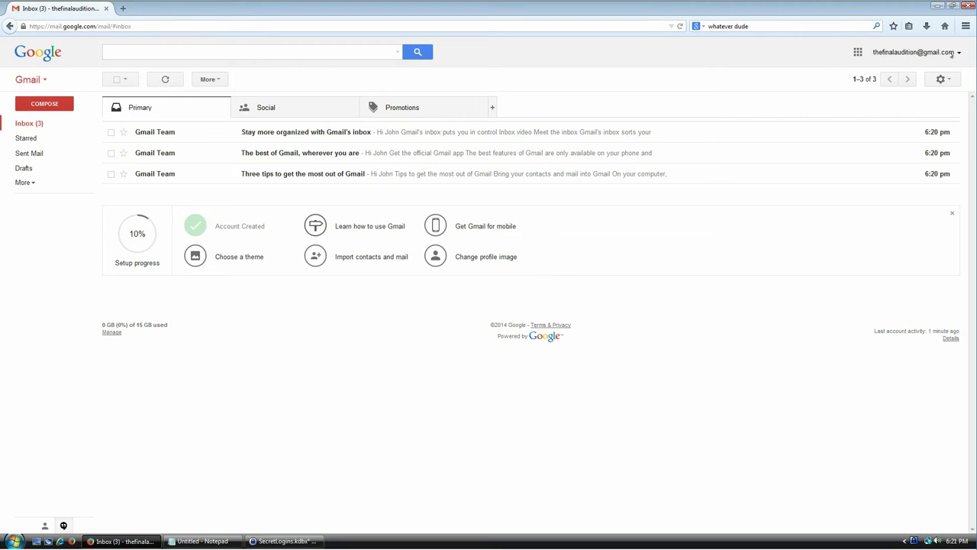
# Sign out of Gmail again, leaving the sign-in page at the password field.
pyautogui.click(952, 54)
pyautogui.click(933, 154)
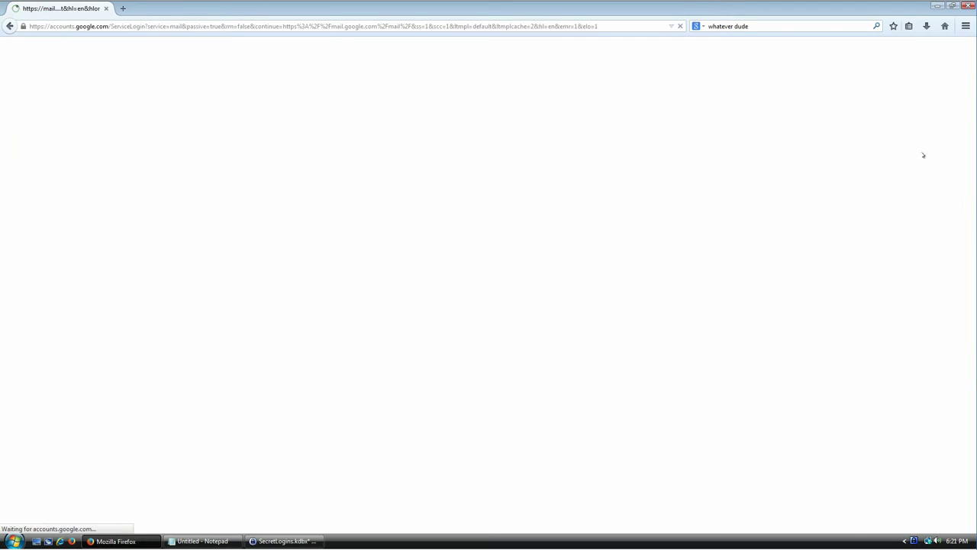
pyautogui.moveTo(469, 232); pyautogui.dragTo(518, 232)
pyautogui.click(475, 269)
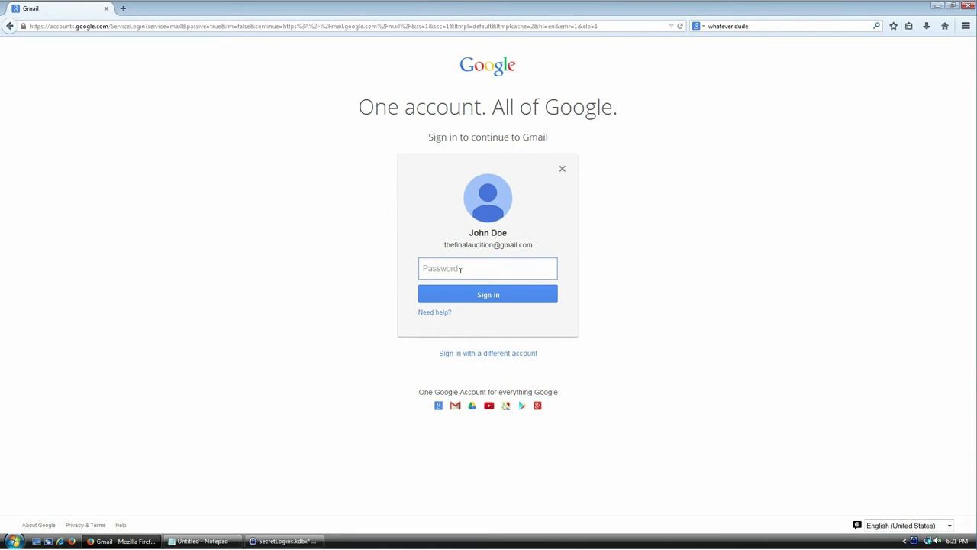
# Open the Gmail entry in KeePass and enable Override default sequence on its Auto-Type tab.
pyautogui.click(294, 541)
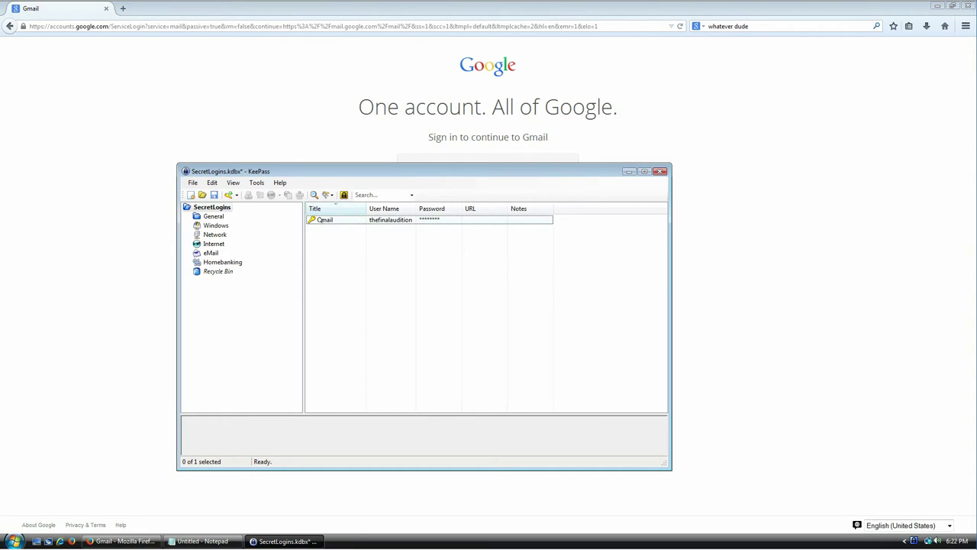
pyautogui.click(320, 220)
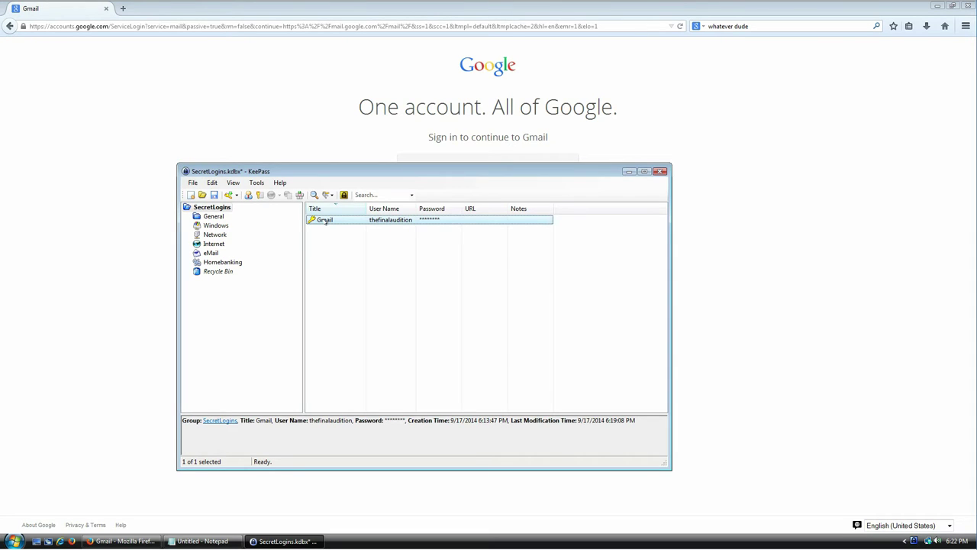
pyautogui.doubleClick(325, 221)
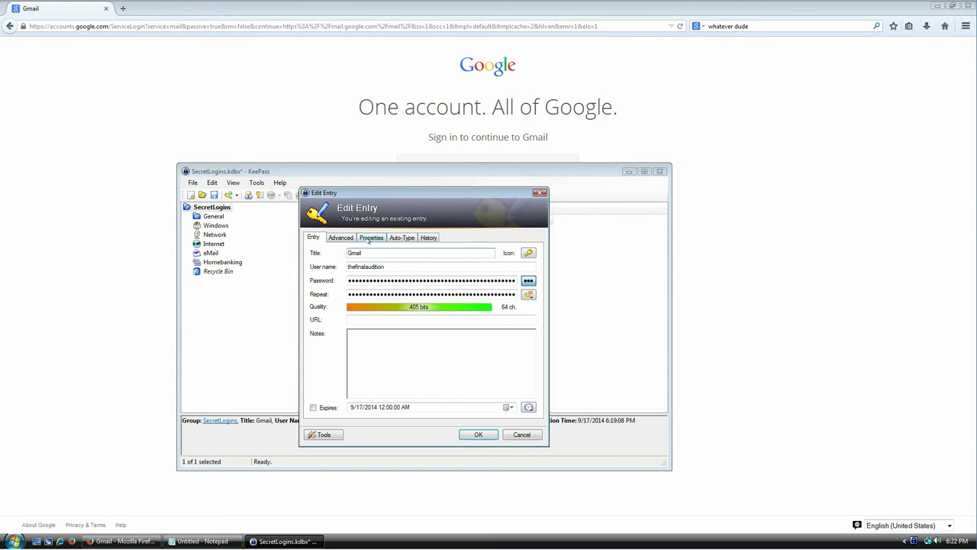
pyautogui.click(401, 237)
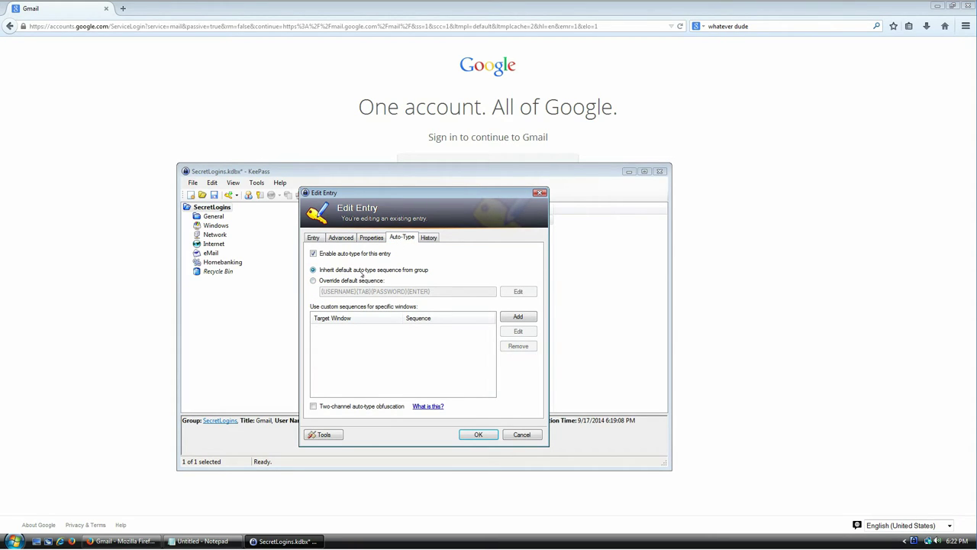
pyautogui.click(340, 281)
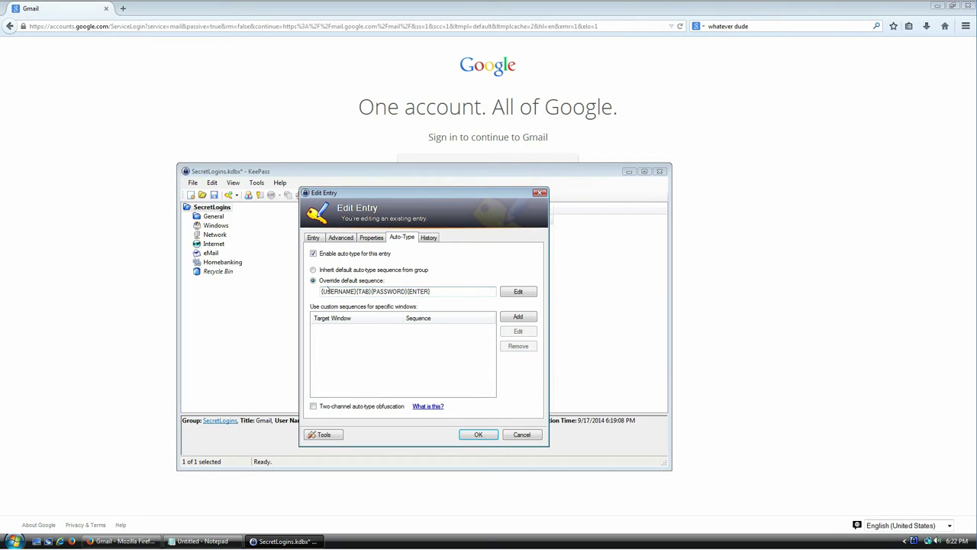
# Examine the {USERNAME}{TAB}{PASSWORD}{ENTER} sequence by selecting its individual parts.
pyautogui.moveTo(322, 291); pyautogui.dragTo(431, 291)
pyautogui.click(453, 291)
pyautogui.moveTo(323, 291); pyautogui.dragTo(373, 290)
pyautogui.doubleClick(391, 291)
pyautogui.doubleClick(418, 291)
pyautogui.click(882, 218)
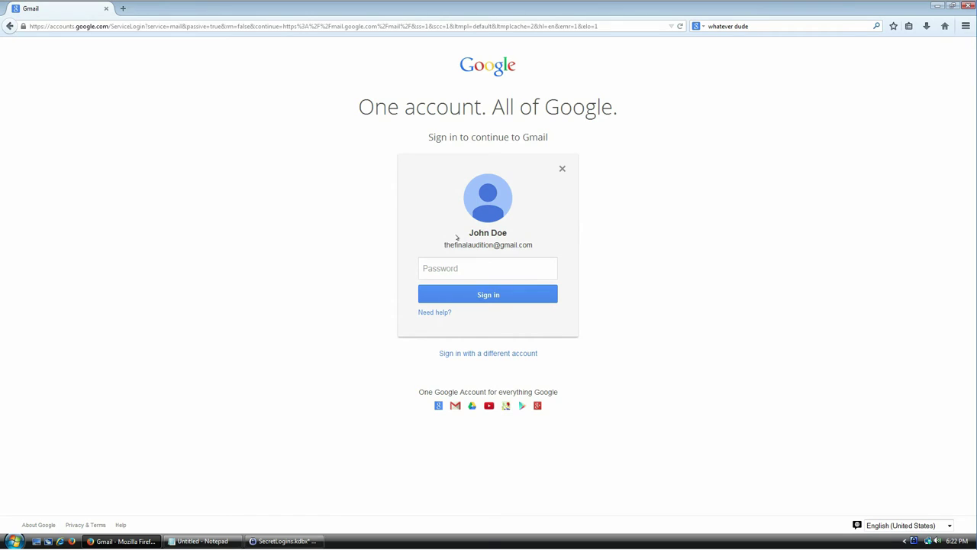
# Put focus in Gmail's password field, tabbing through the form to check focus order.
pyautogui.click(500, 260)
pyautogui.press('Tab')
pyautogui.hotkey('shift', 'Tab')
pyautogui.press('Tab')
pyautogui.hotkey('shift', 'Tab')
pyautogui.press('Tab')
pyautogui.press('Tab')
pyautogui.press('Tab')
pyautogui.press('Tab')
pyautogui.press('Tab')
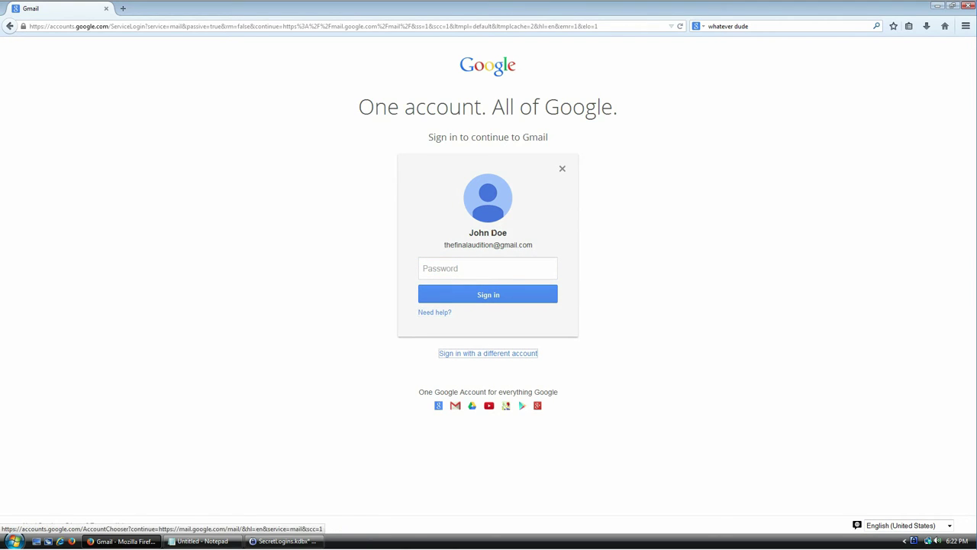
pyautogui.click(461, 262)
pyautogui.press('Tab')
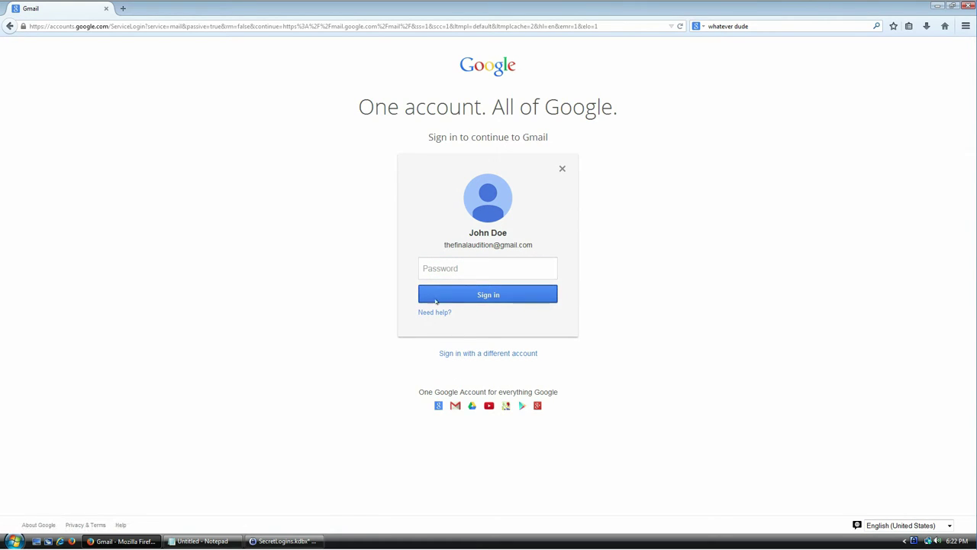
pyautogui.press('Tab')
pyautogui.press('Tab')
pyautogui.press('Tab')
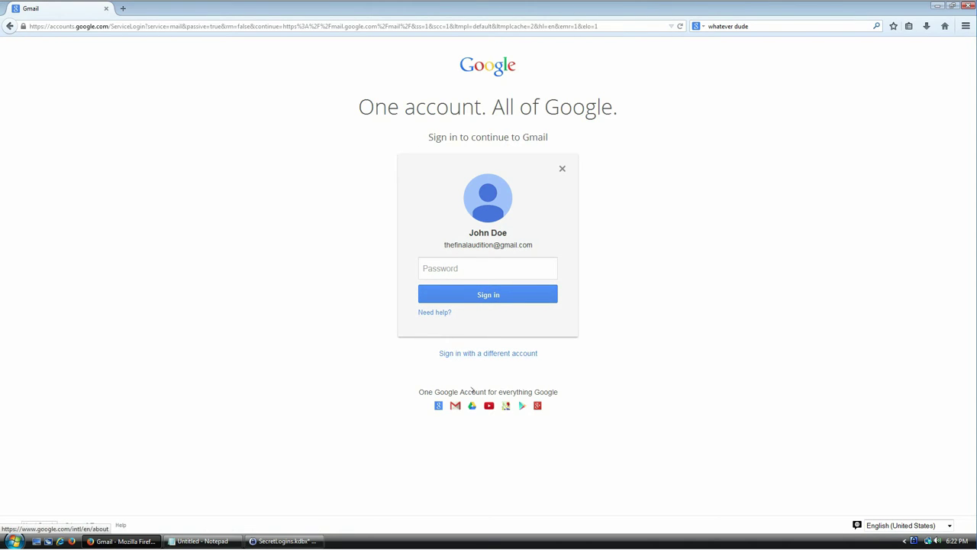
pyautogui.click(464, 261)
# Cut the Gmail entry's auto-type sequence to {PASSWORD}{ENTER} and save the entry.
pyautogui.hotkey('alt', 'Tab')
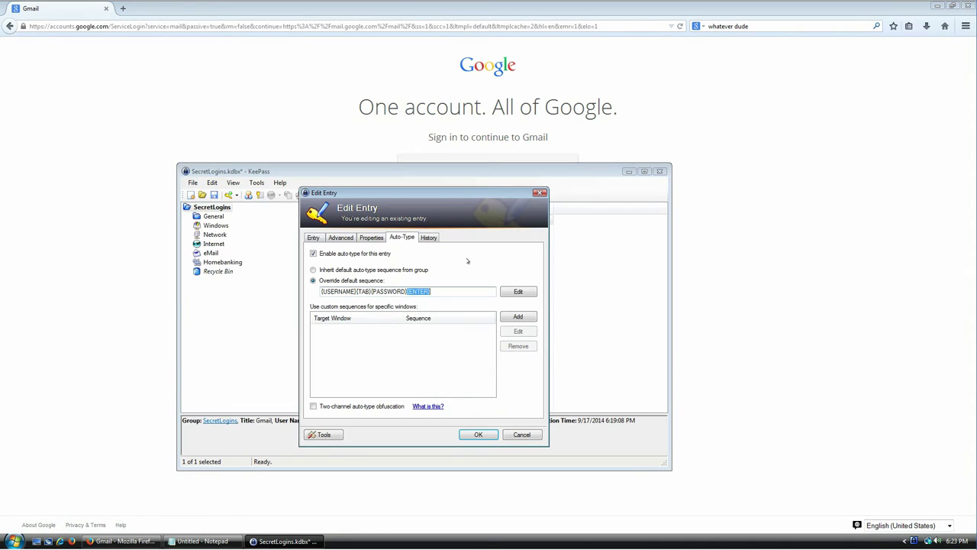
pyautogui.hotkey('alt', 'Tab')
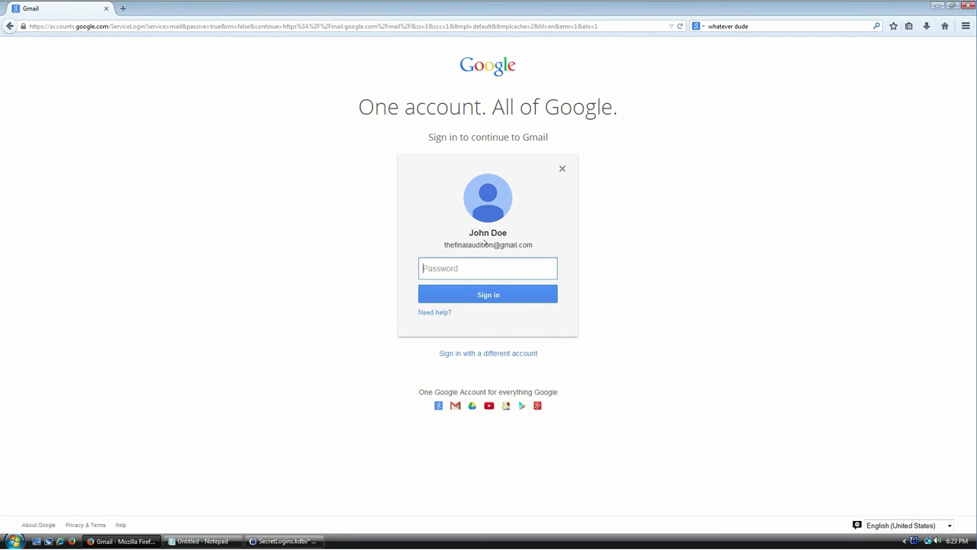
pyautogui.hotkey('alt', 'Tab')
pyautogui.click(365, 291)
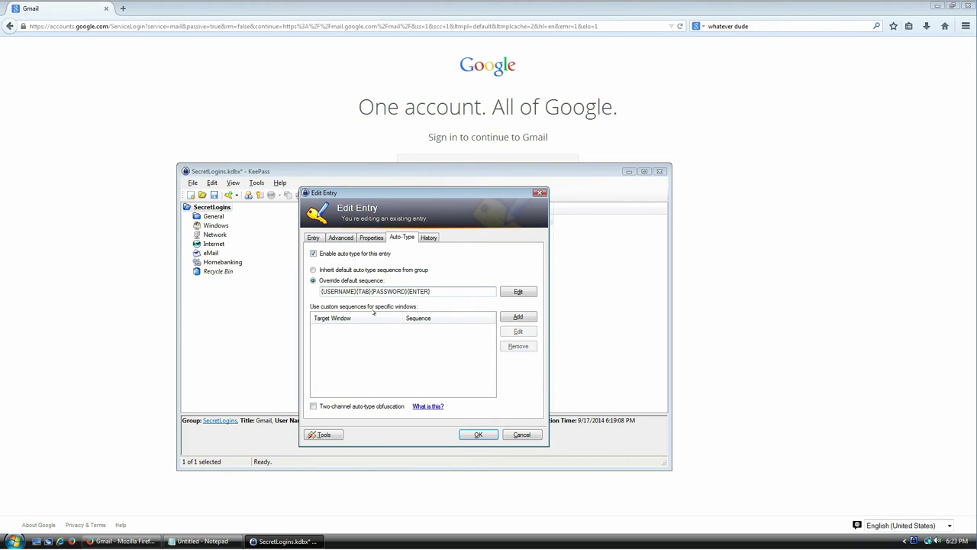
pyautogui.hotkey('shift', 'Home')
pyautogui.press('BackSpace')
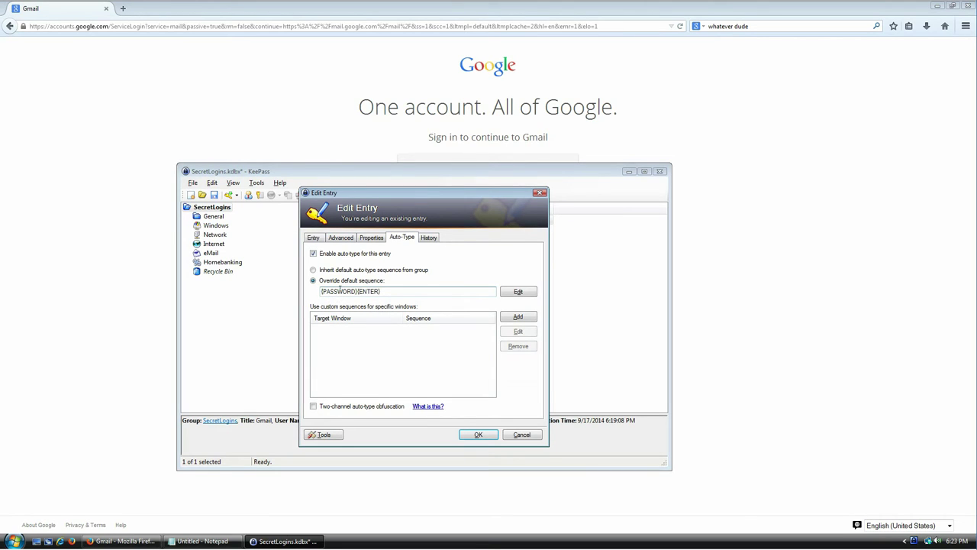
pyautogui.click(478, 434)
pyautogui.click(824, 283)
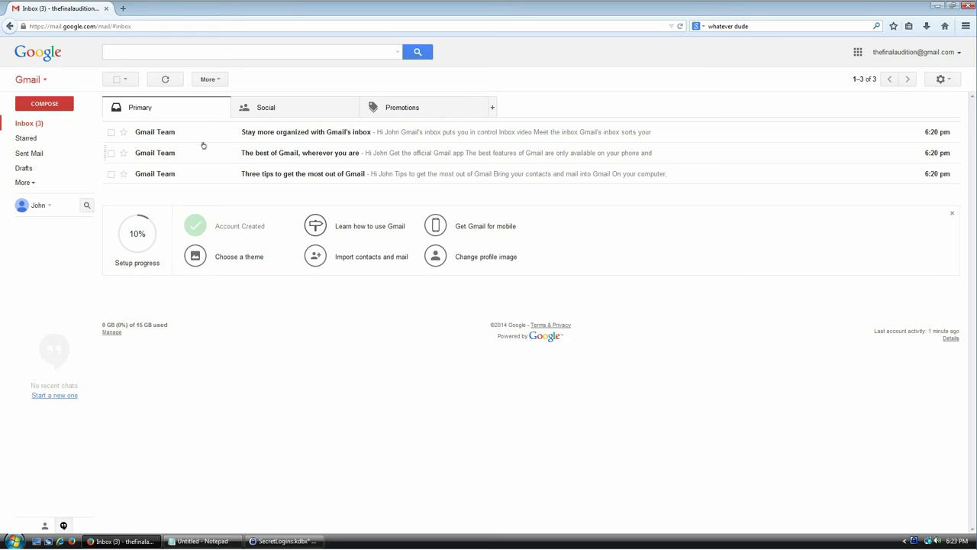
# Open amazon.com's new-customer registration page and enter the account holder's name.
pyautogui.click(284, 541)
pyautogui.click(352, 264)
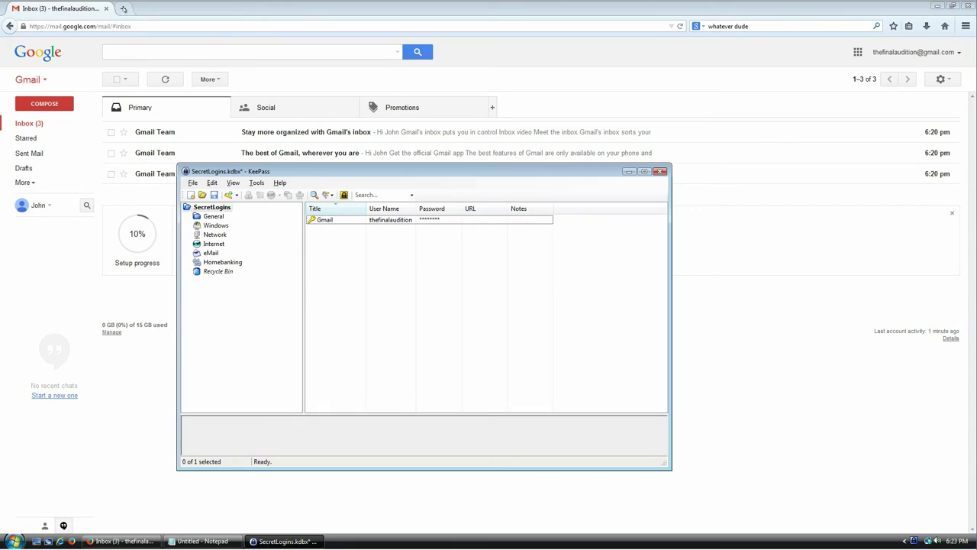
pyautogui.click(122, 8)
pyautogui.write('amazon')
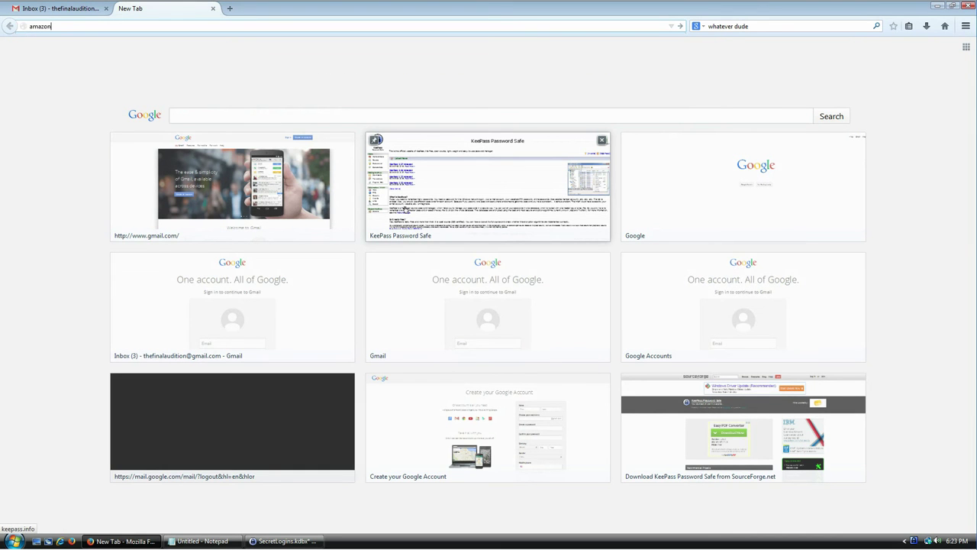
pyautogui.press('Return')
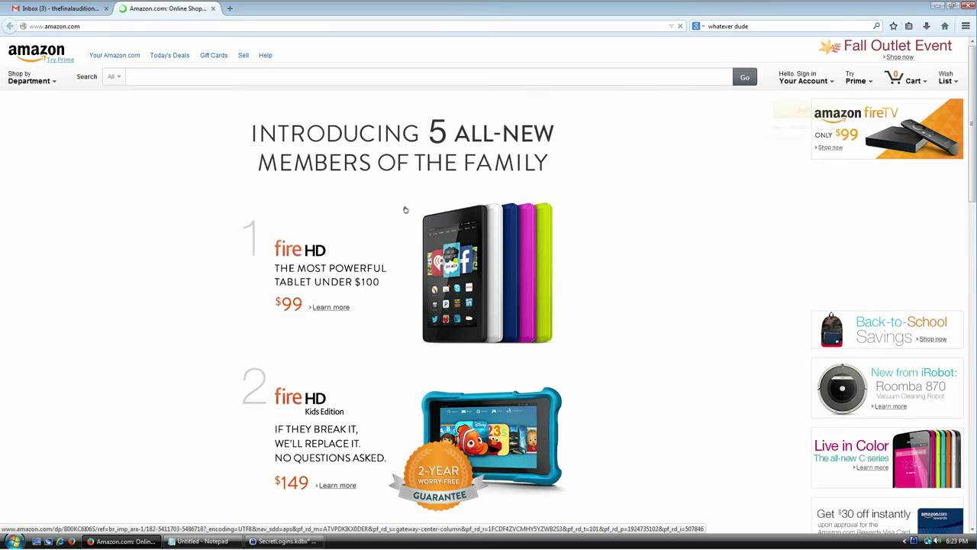
pyautogui.moveTo(803, 81)
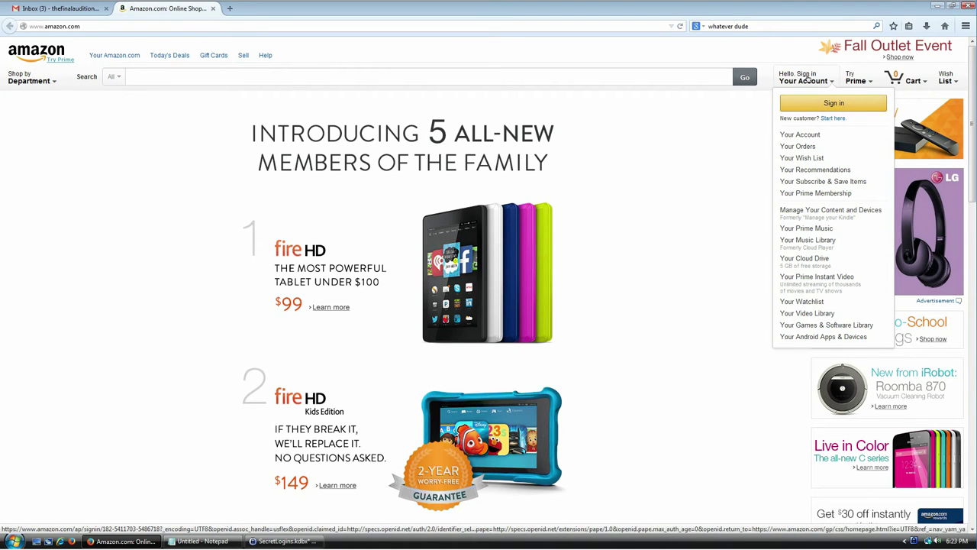
pyautogui.click(830, 119)
pyautogui.click(516, 103)
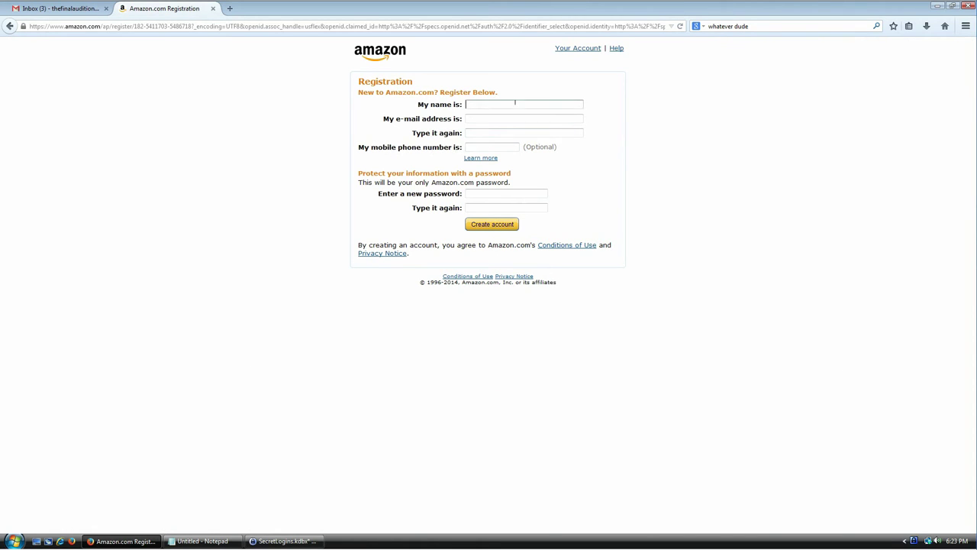
pyautogui.write('John Doe')
pyautogui.click(480, 114)
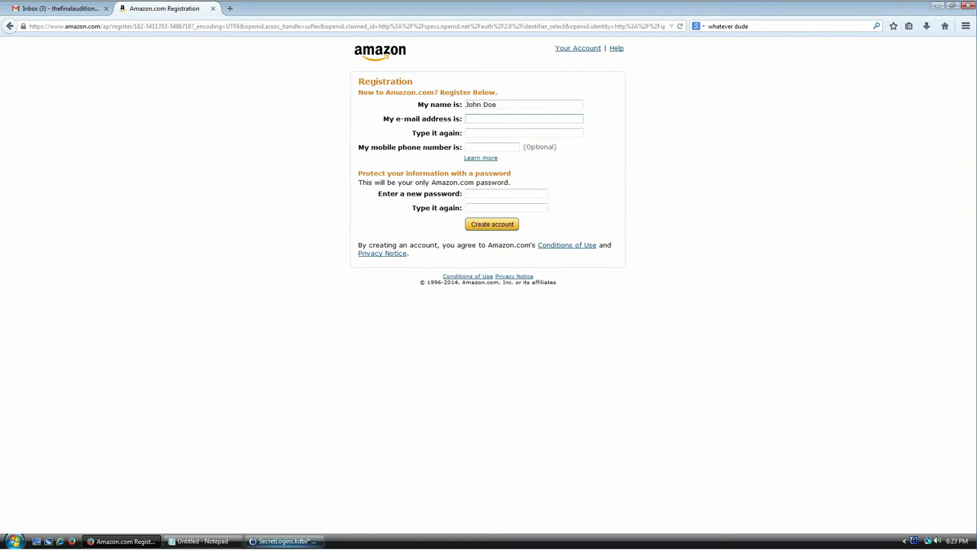
# Copy the Gmail entry's user name from KeePass.
pyautogui.click(291, 542)
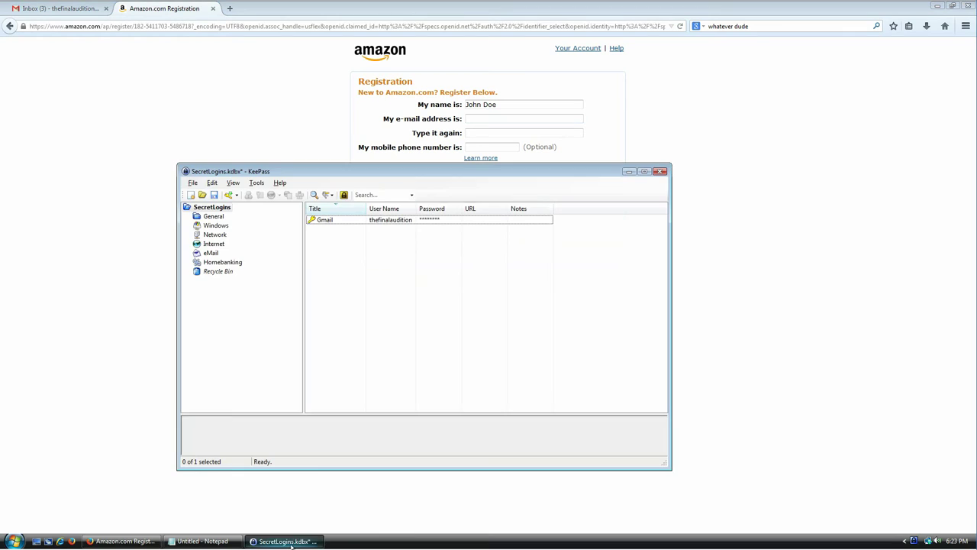
pyautogui.click(319, 221)
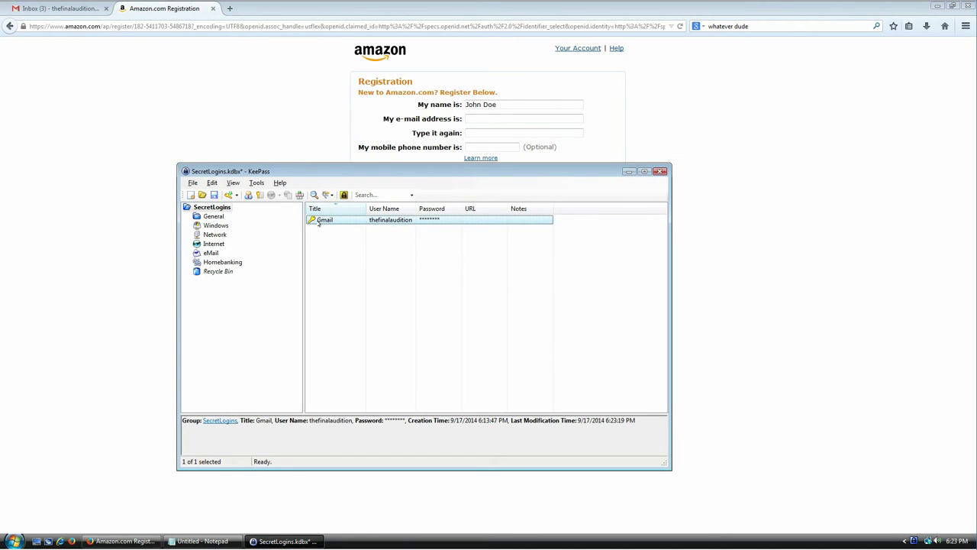
pyautogui.doubleClick(319, 222)
pyautogui.doubleClick(374, 266)
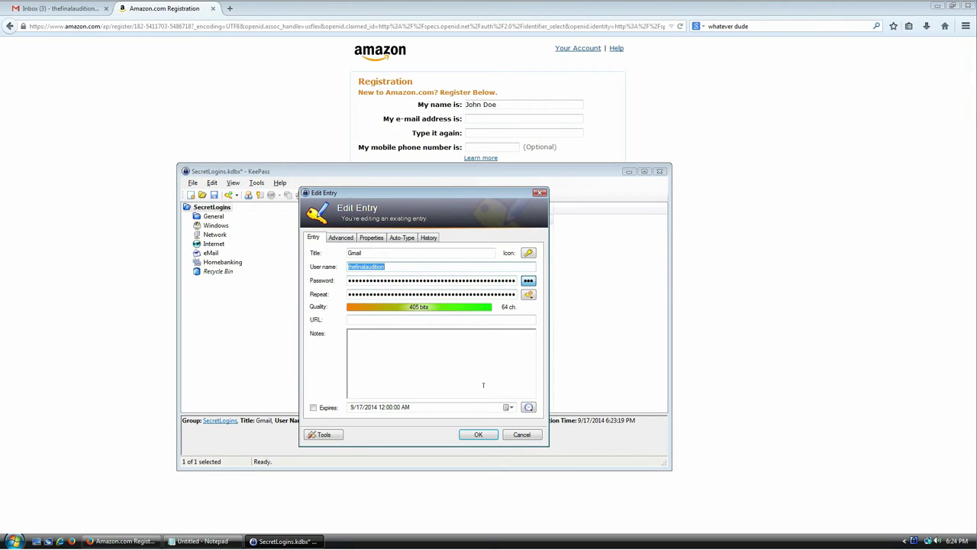
pyautogui.click(506, 434)
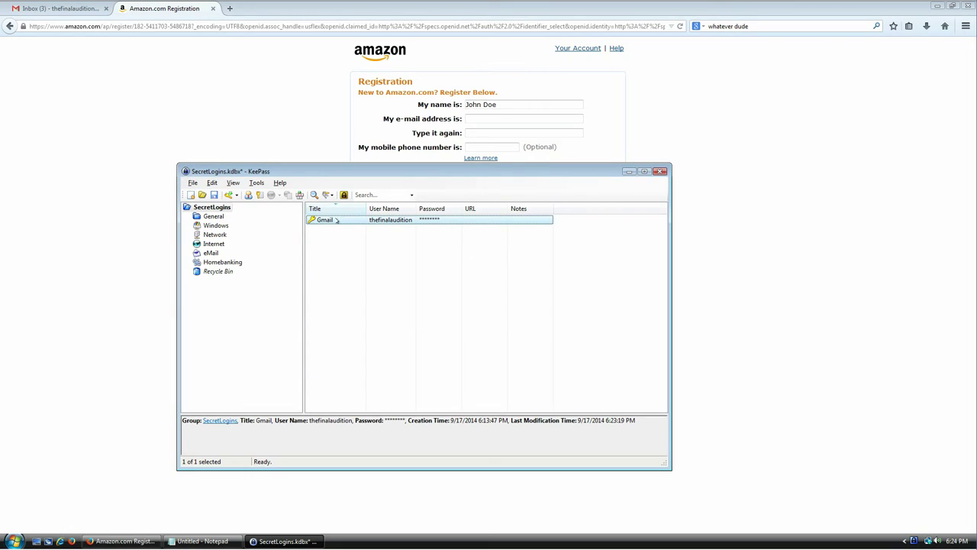
pyautogui.rightClick(336, 221)
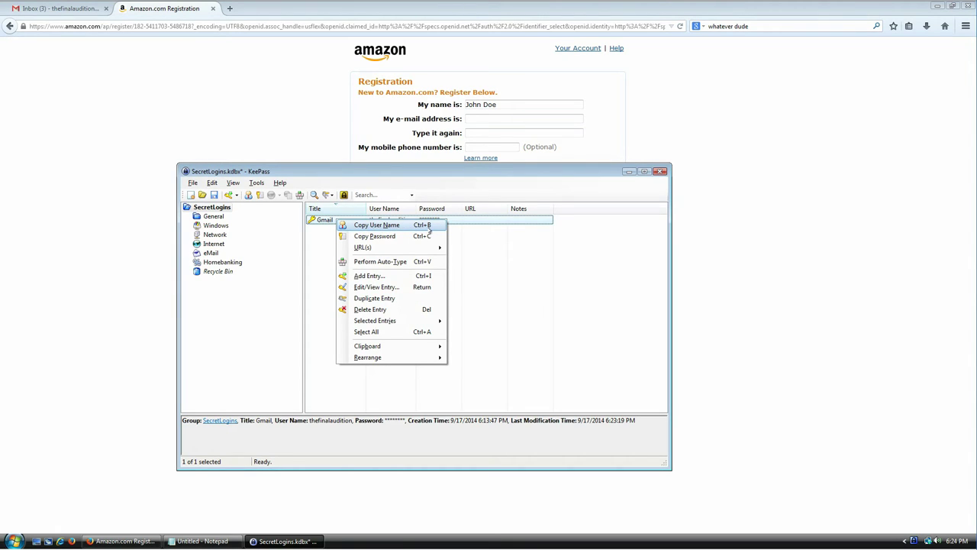
pyautogui.click(445, 225)
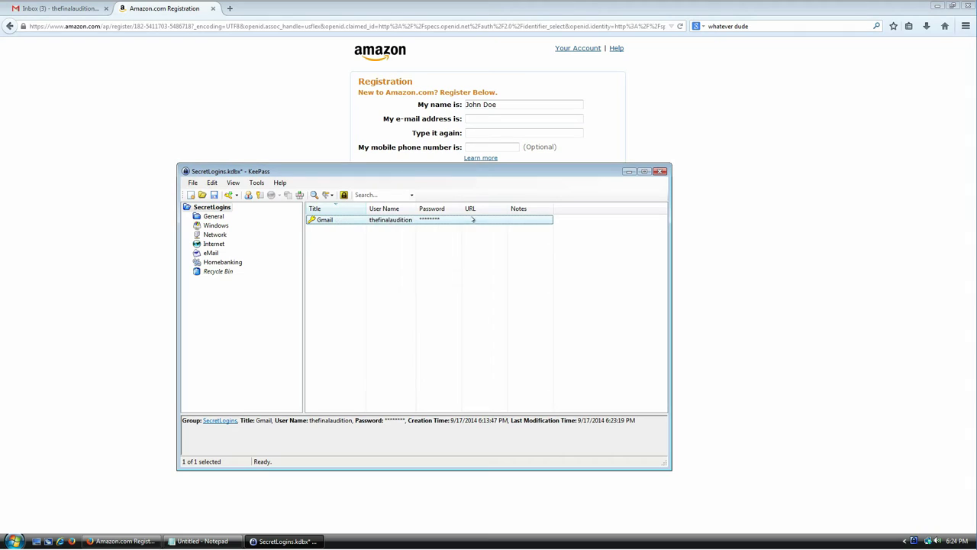
pyautogui.click(513, 118)
pyautogui.hotkey('ctrl', 'v')
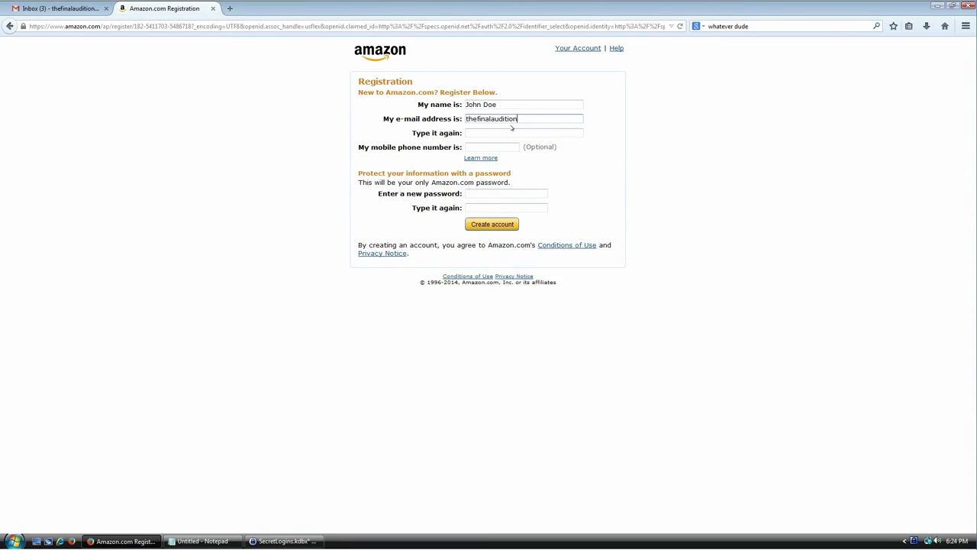
pyautogui.write('"')
pyautogui.write('@gmail.com')
pyautogui.press('Tab')
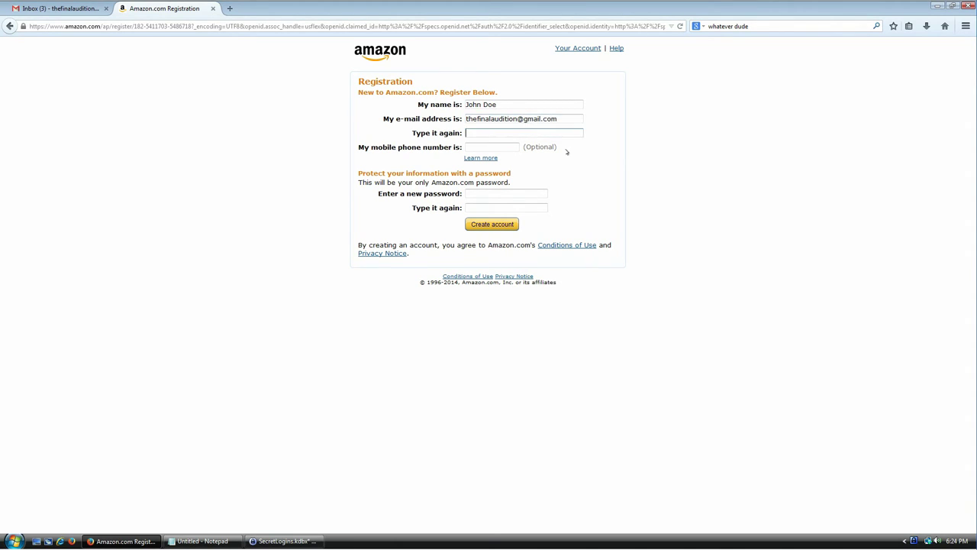
pyautogui.press('Tab')
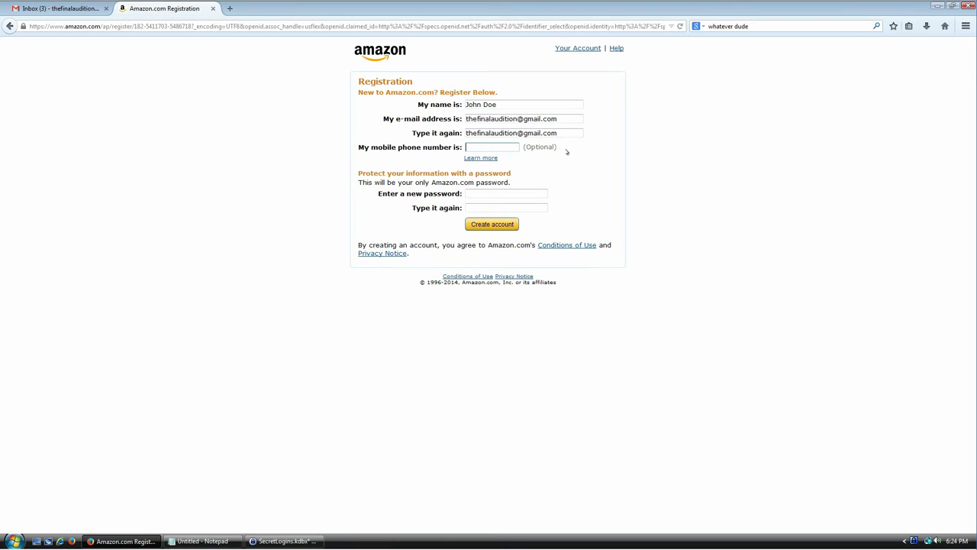
pyautogui.click(487, 193)
pyautogui.click(284, 541)
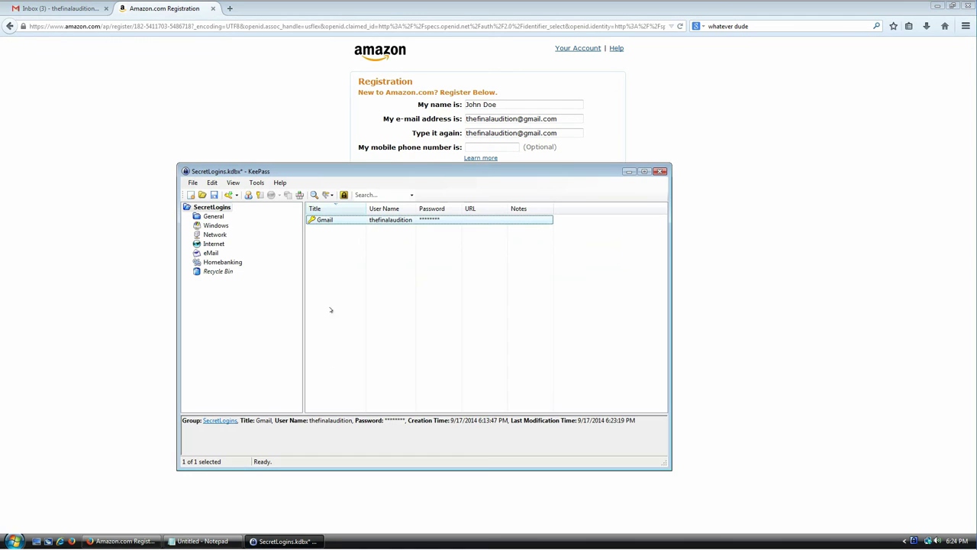
# Start a new KeePass entry titled amazon.com.
pyautogui.doubleClick(339, 222)
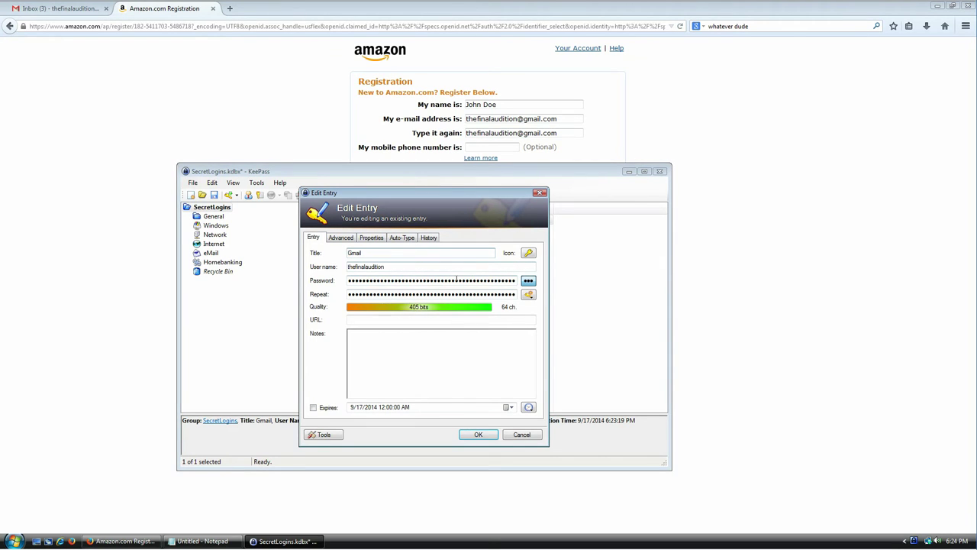
pyautogui.click(521, 435)
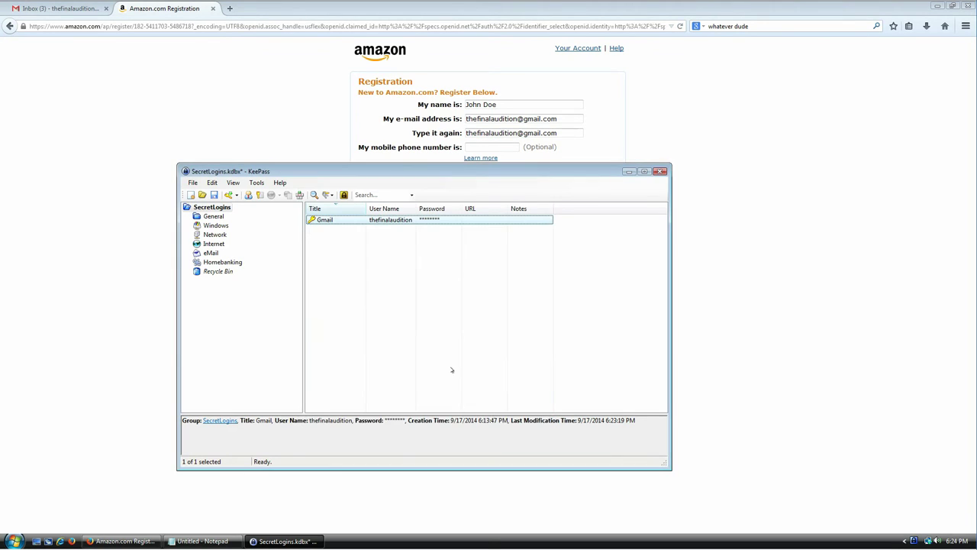
pyautogui.rightClick(333, 234)
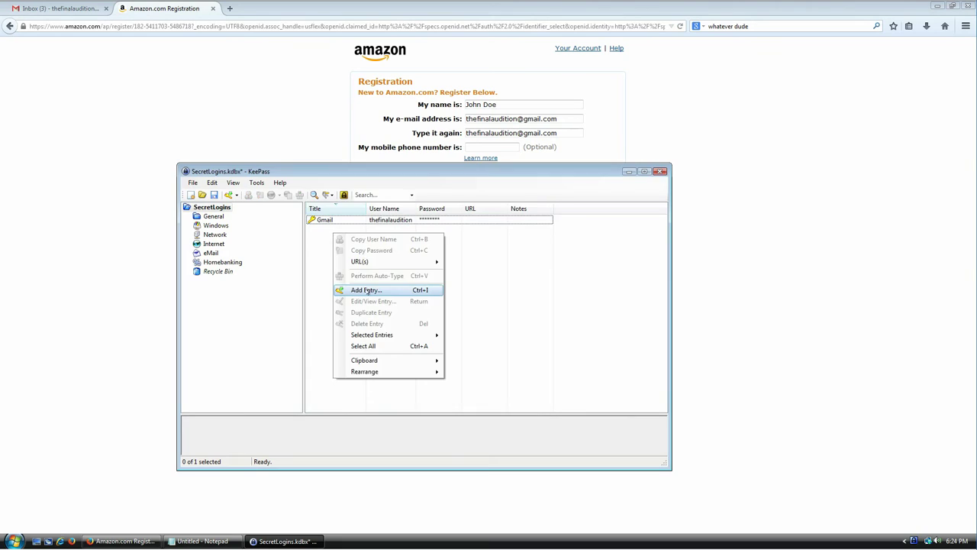
pyautogui.click(367, 291)
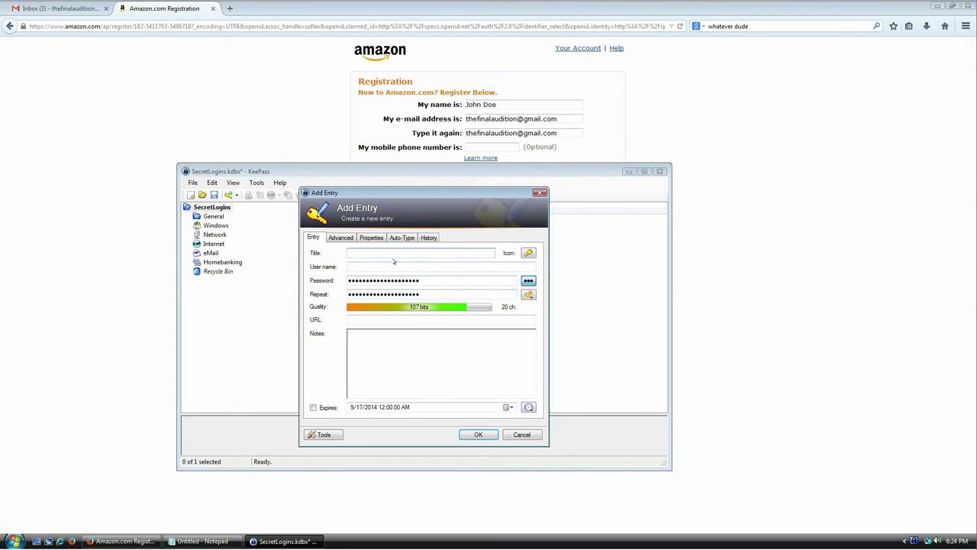
pyautogui.write('amazon.com')
pyautogui.press('Tab')
pyautogui.press('Tab')
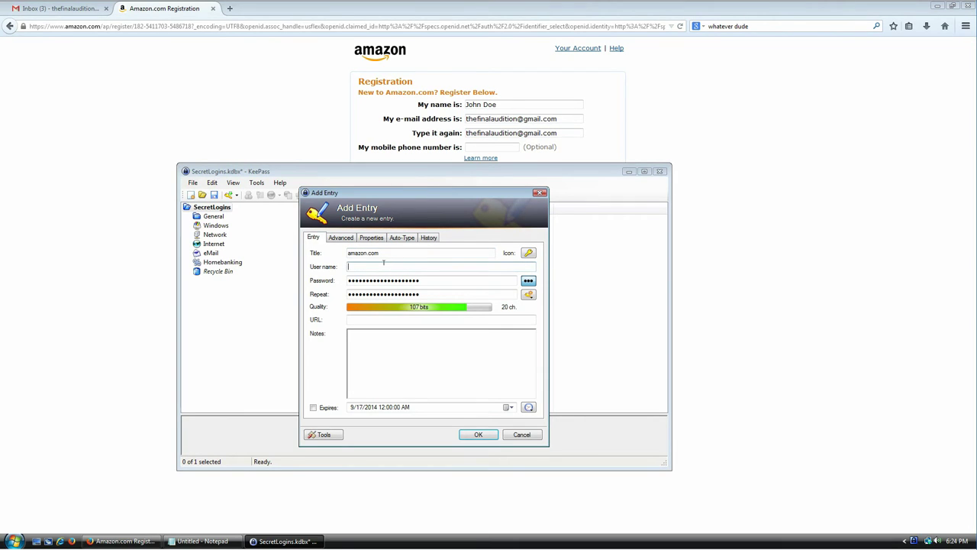
# Fill the new entry's user name with the e-mail from the Amazon form.
pyautogui.click(562, 119)
pyautogui.moveTo(569, 118); pyautogui.dragTo(438, 117)
pyautogui.hotkey('ctrl', 'c')
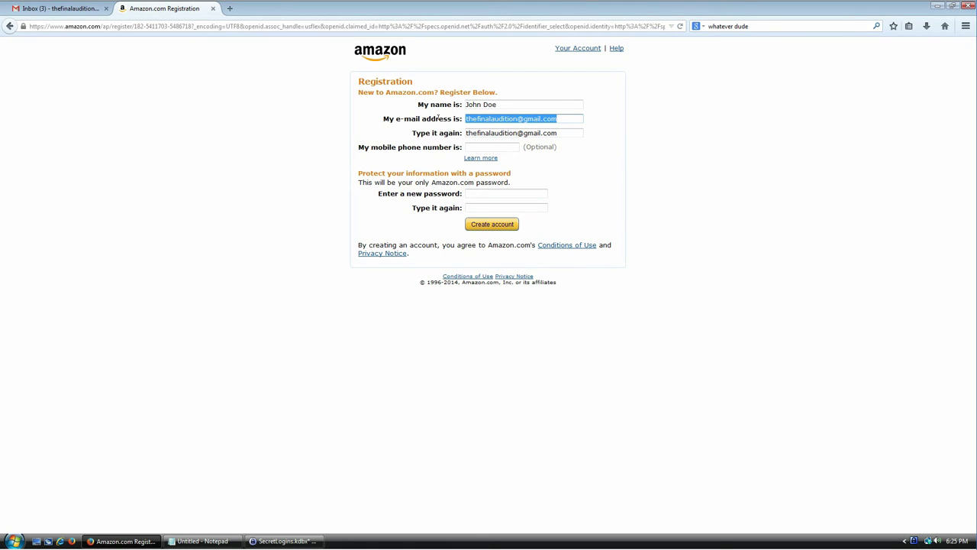
pyautogui.click(337, 404)
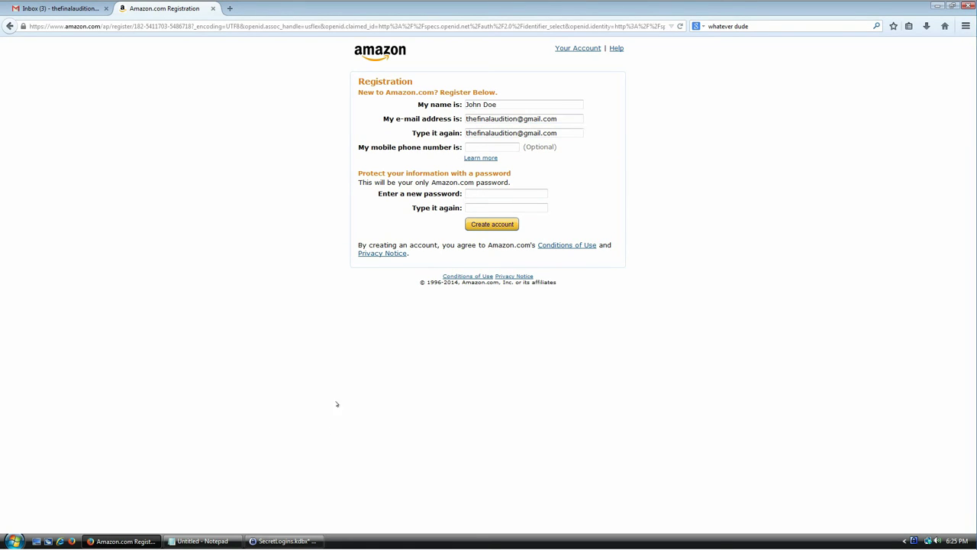
pyautogui.click(301, 540)
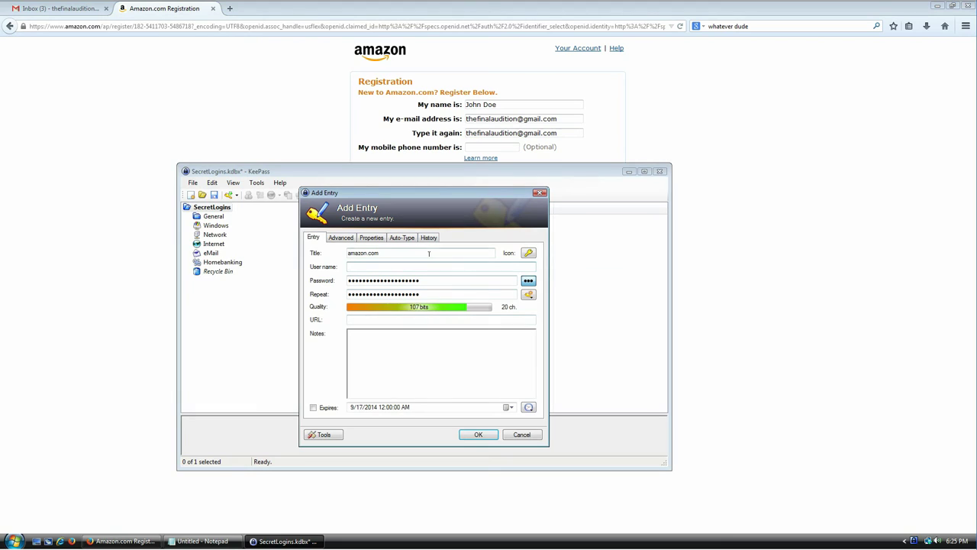
pyautogui.hotkey('ctrl', 'v')
pyautogui.click(528, 295)
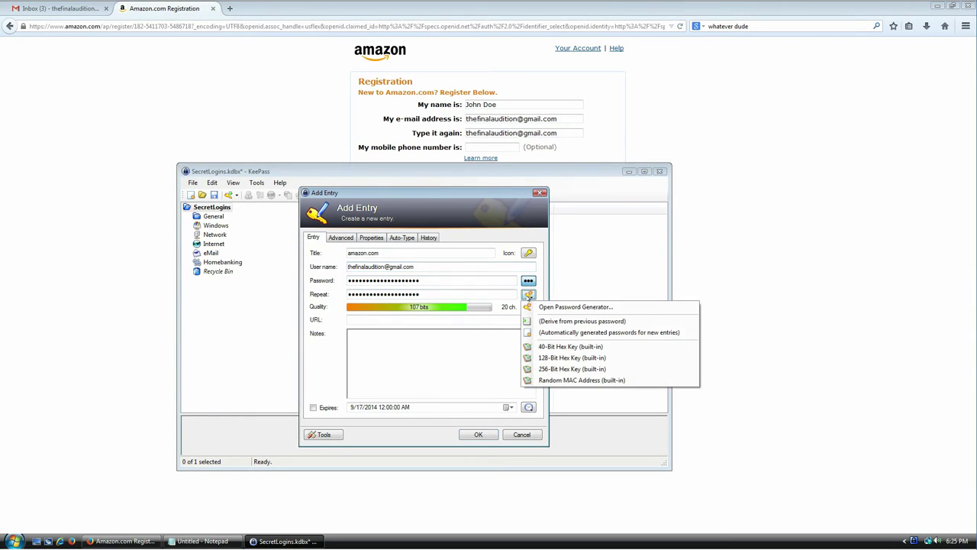
# In Password Generator, add minus and space characters and set the length to 70.
pyautogui.click(571, 307)
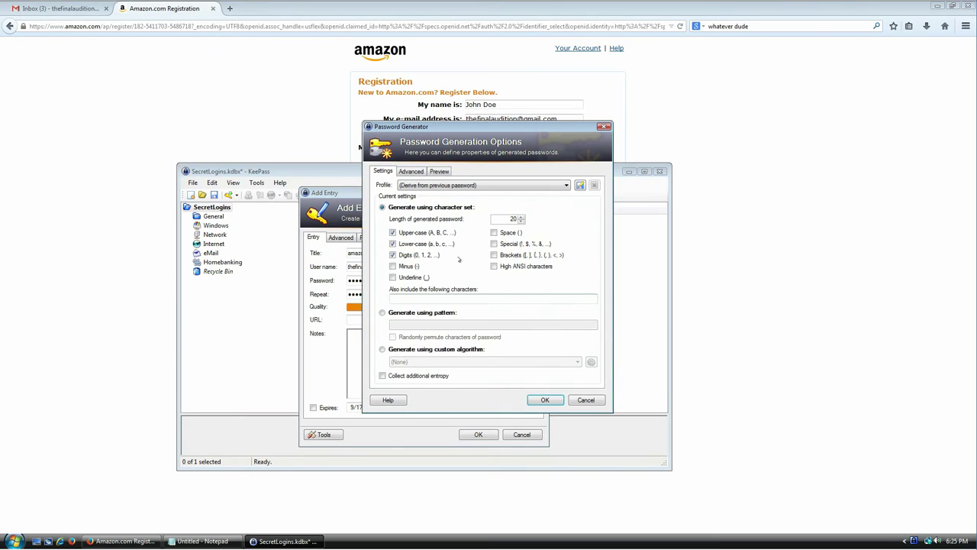
pyautogui.click(409, 267)
pyautogui.click(494, 232)
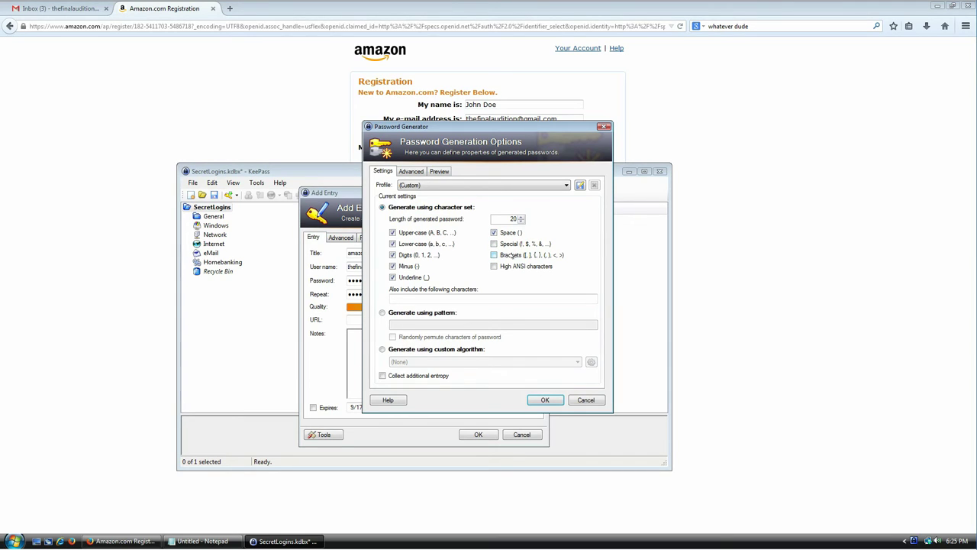
pyautogui.doubleClick(503, 218)
pyautogui.write('70')
# Preview sample passwords, then enable Collect additional entropy and generate.
pyautogui.click(442, 172)
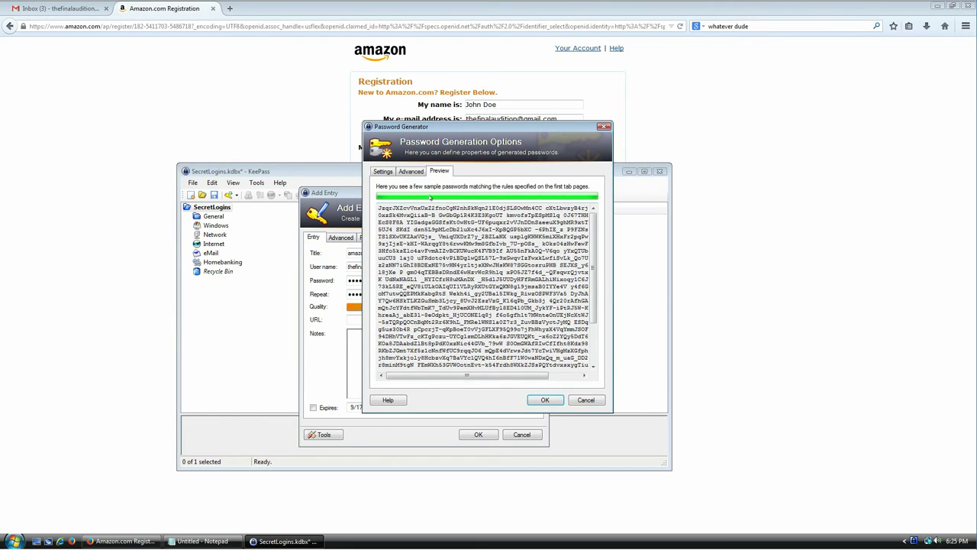
pyautogui.moveTo(432, 210); pyautogui.dragTo(489, 313)
pyautogui.moveTo(447, 321); pyautogui.dragTo(489, 369)
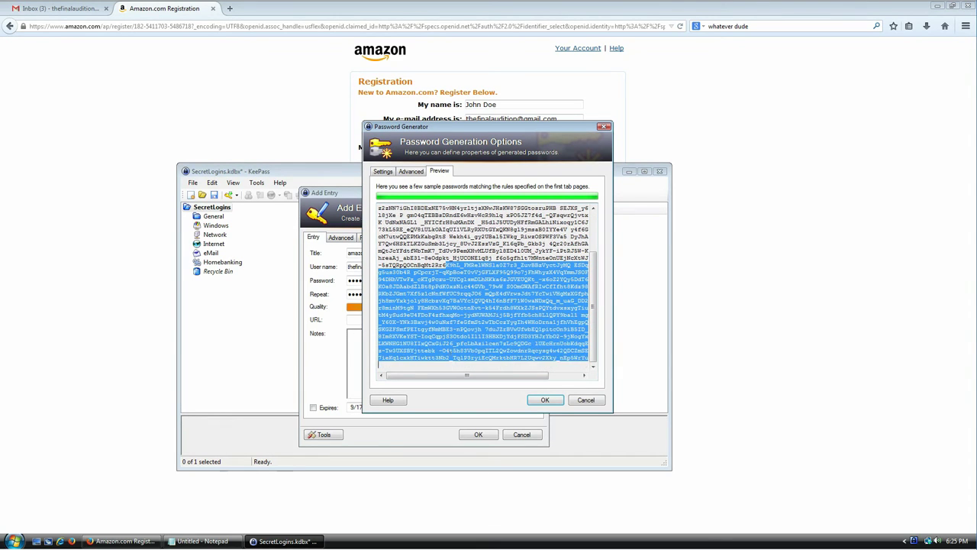
pyautogui.click(463, 328)
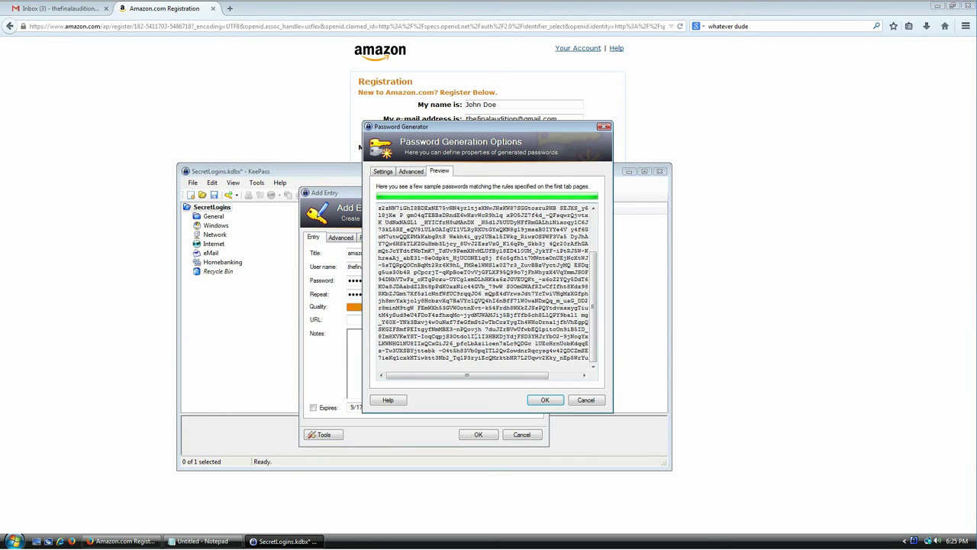
pyautogui.click(385, 172)
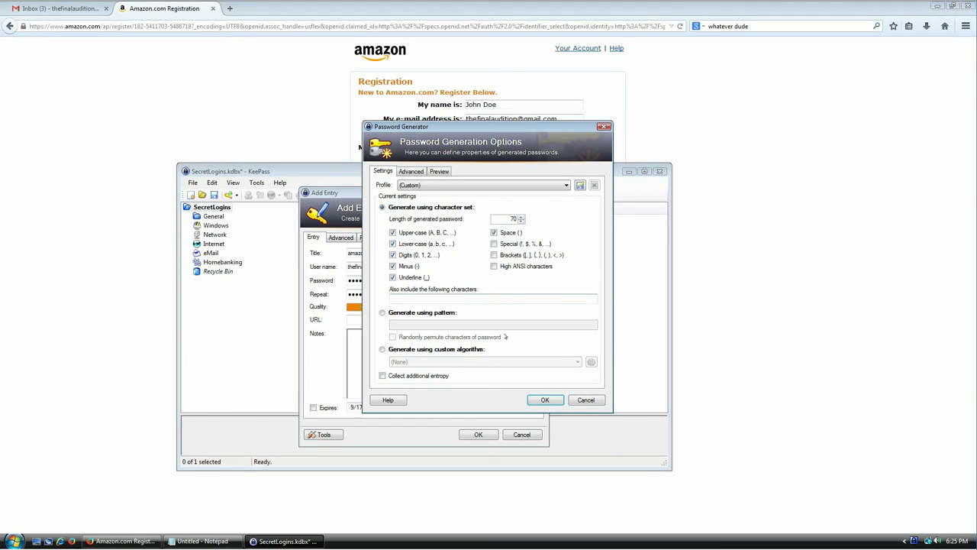
pyautogui.click(383, 375)
pyautogui.click(544, 400)
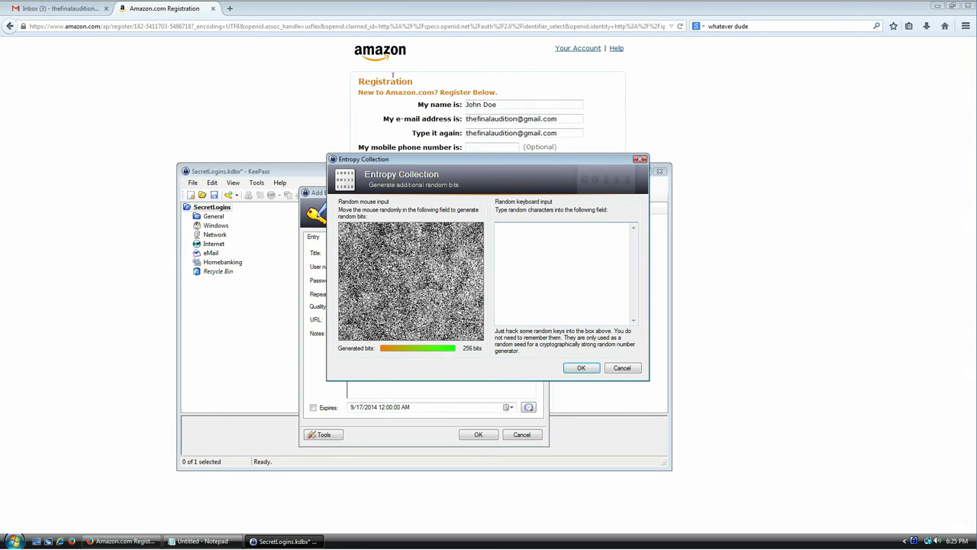
# Paste the Amazon registration form labels into the entropy collector's keyboard input box.
pyautogui.click(394, 75)
pyautogui.moveTo(357, 76); pyautogui.dragTo(514, 147)
pyautogui.hotkey('ctrl', 'c')
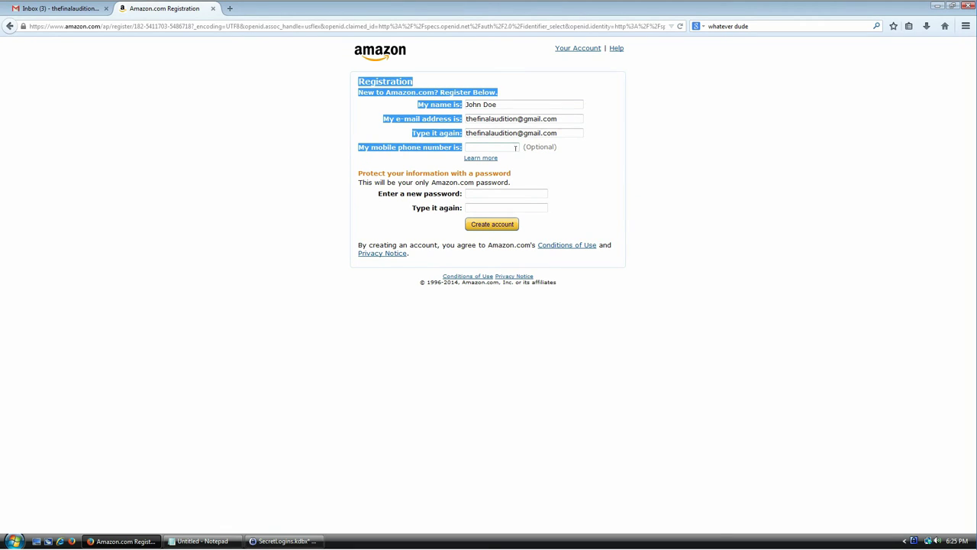
pyautogui.click(283, 541)
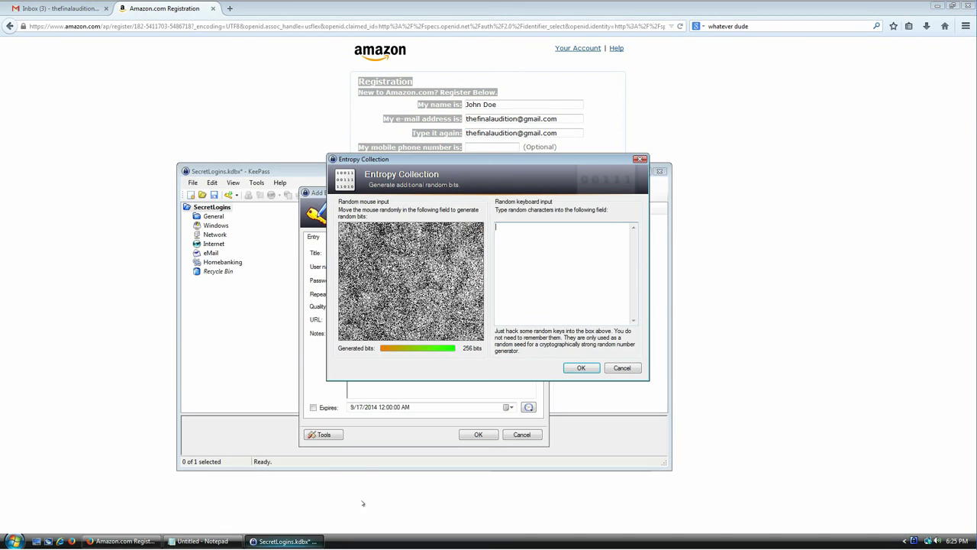
pyautogui.click(555, 306)
pyautogui.hotkey('ctrl', 'v')
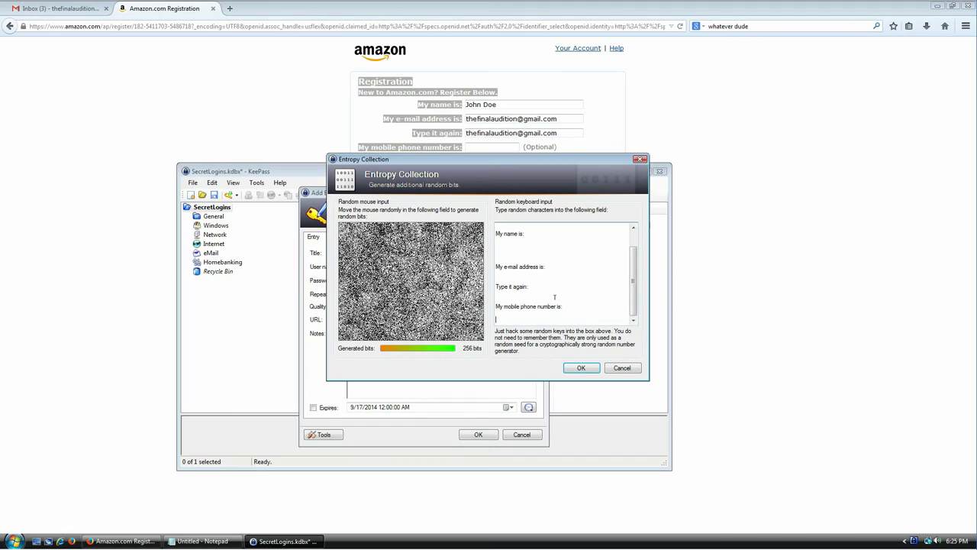
# Remove blank lines from the pasted text and accept, producing a 70-character, 407-bit password.
pyautogui.hotkey('ctrl', 'Home')
pyautogui.press('Delete')
pyautogui.press('Down')
pyautogui.press('Down')
pyautogui.press('Down')
pyautogui.press('Down')
pyautogui.press('Down')
pyautogui.press('Delete')
pyautogui.press('Delete')
pyautogui.press('Down')
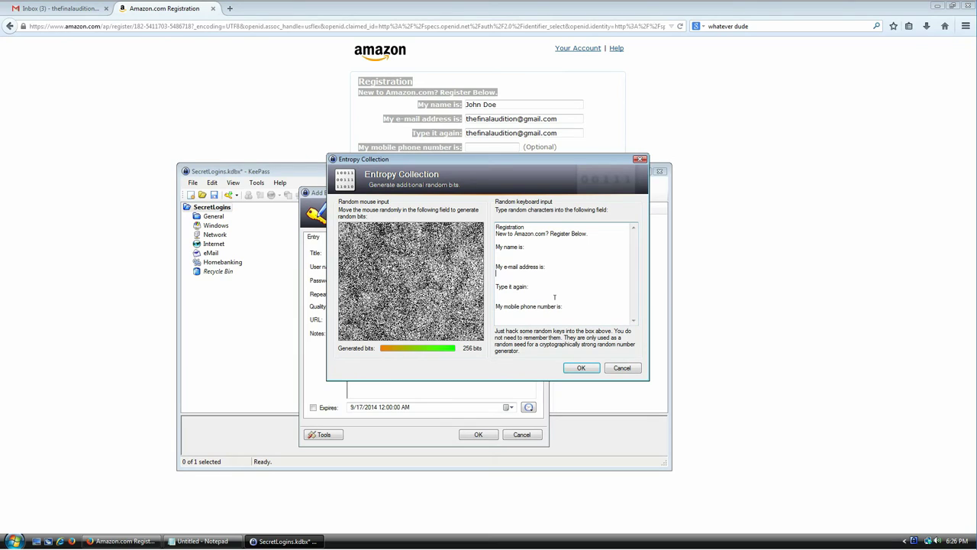
pyautogui.press('Delete')
pyautogui.moveTo(555, 298); pyautogui.dragTo(501, 226)
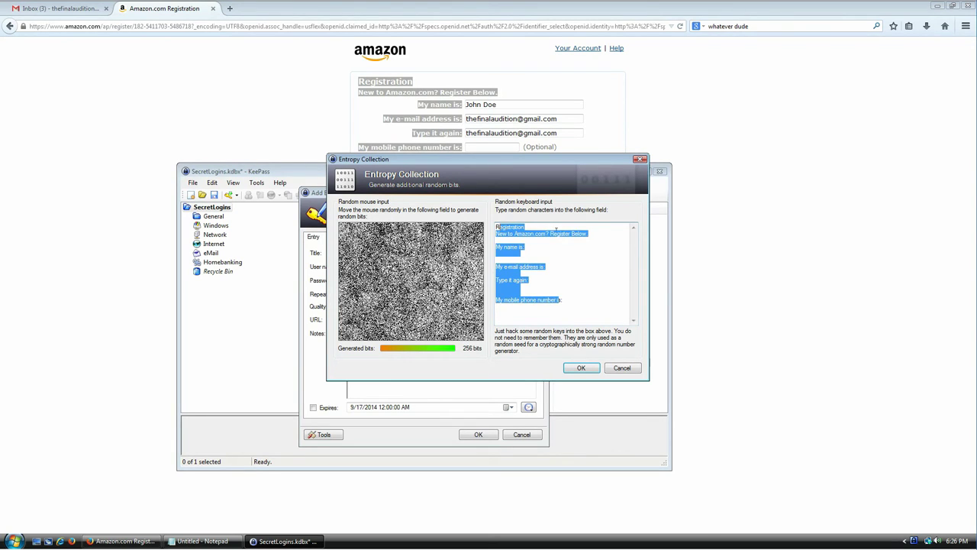
pyautogui.click(571, 239)
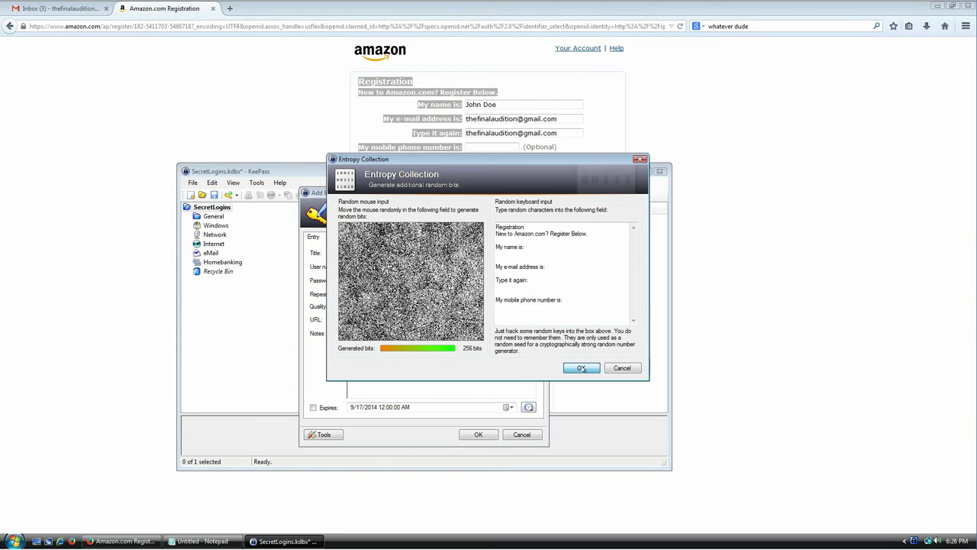
pyautogui.click(581, 368)
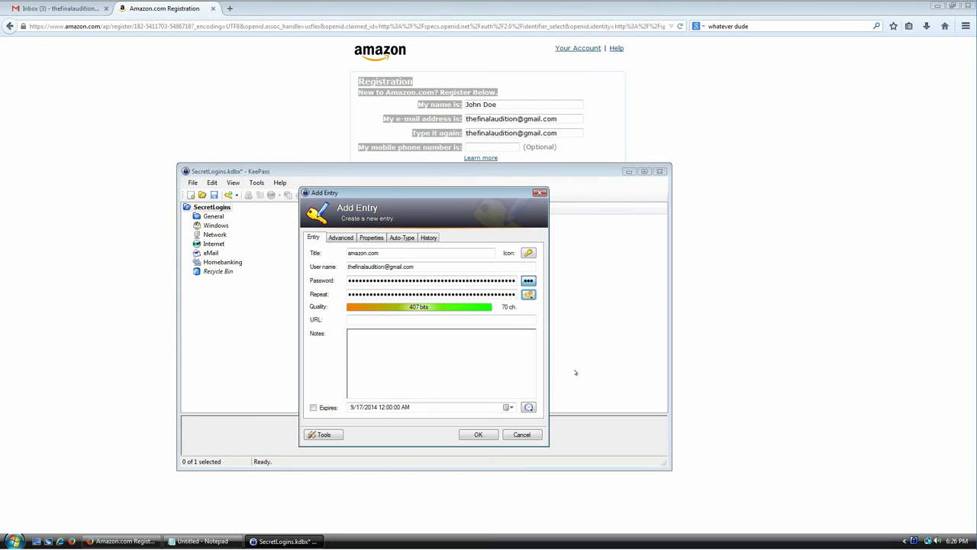
# Save the amazon.com entry and use its password in both fields to create the Amazon account.
pyautogui.click(475, 435)
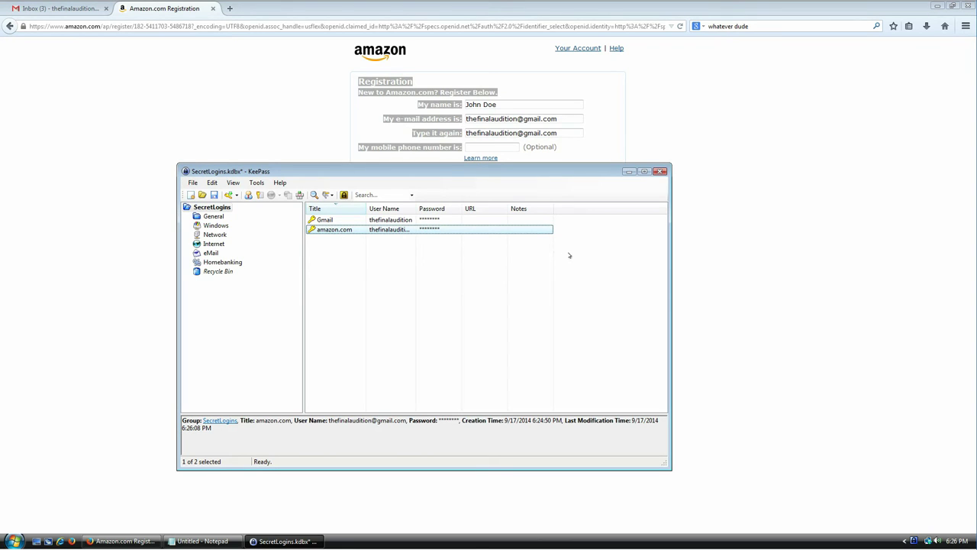
pyautogui.hotkey('ctrl', 'c')
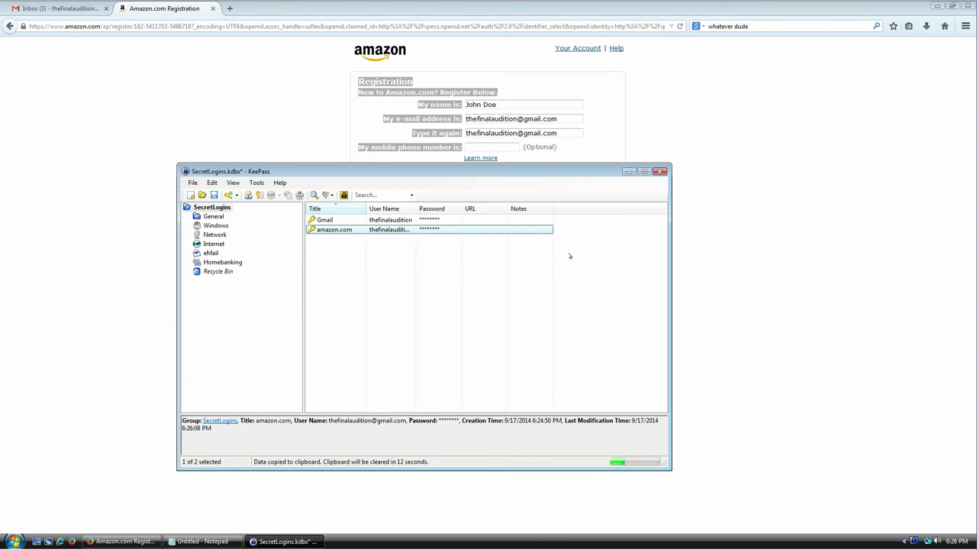
pyautogui.click(501, 193)
pyautogui.hotkey('ctrl', 'v')
pyautogui.click(504, 208)
pyautogui.hotkey('ctrl', 'v')
pyautogui.click(508, 224)
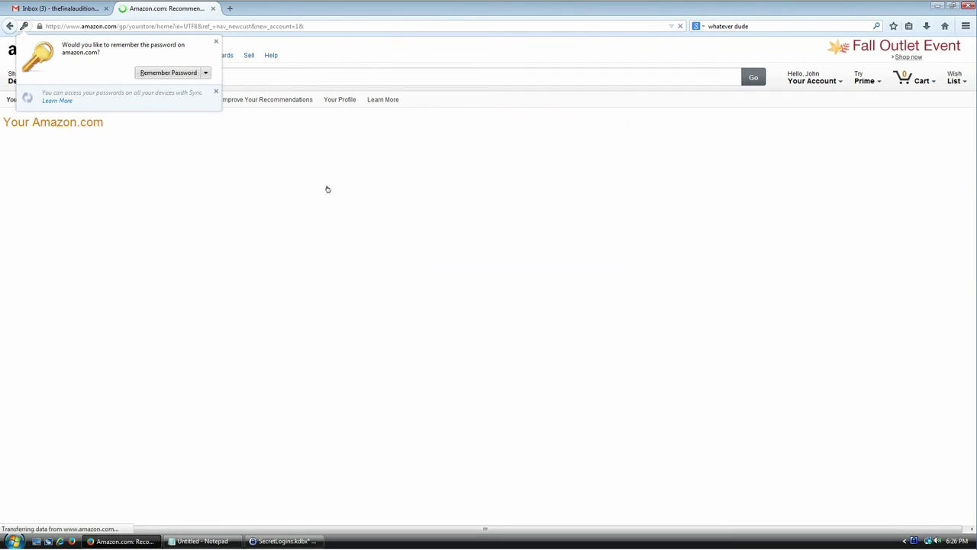
# Open the Amazon Your Account page and return to the KeePass entry list.
pyautogui.click(790, 75)
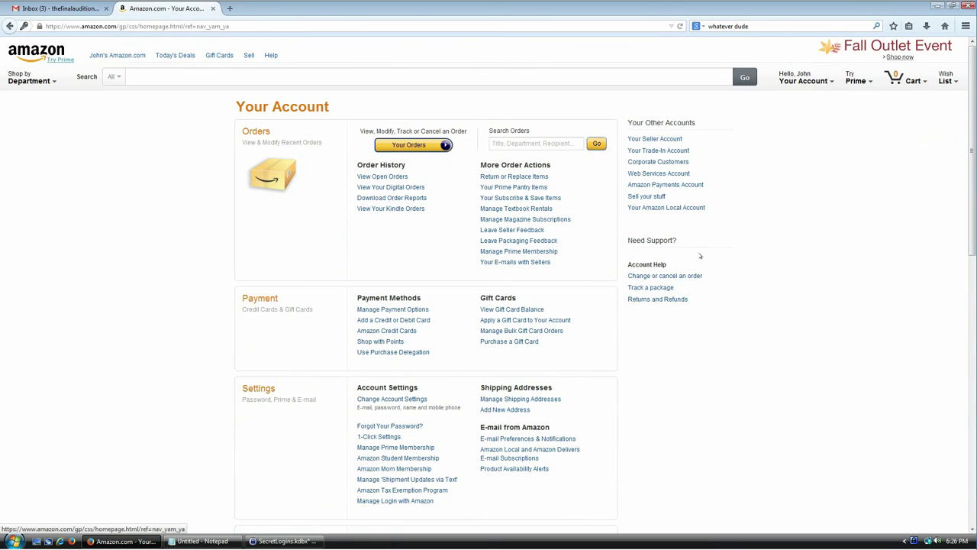
pyautogui.click(284, 540)
pyautogui.click(356, 278)
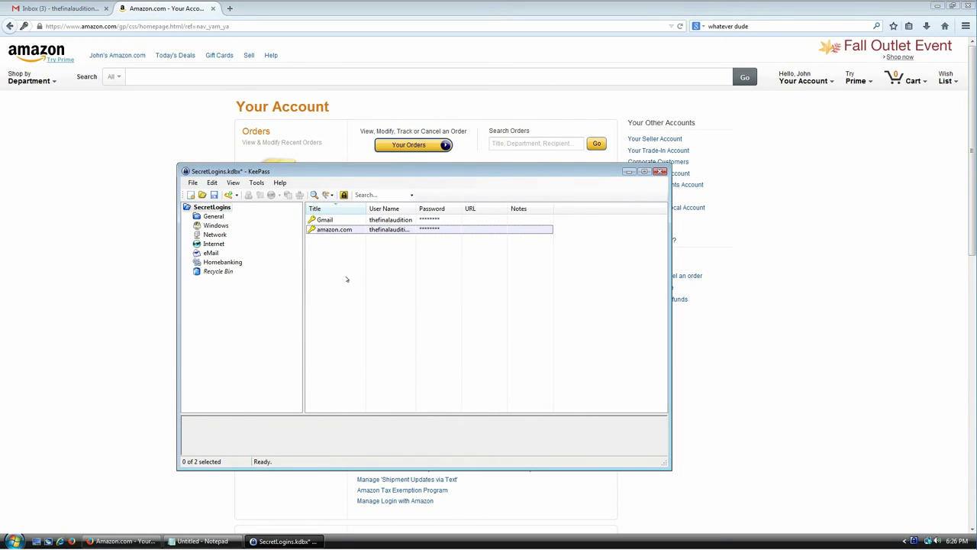
# Replace the amazon.com entry's password with a newly generated 70-character one and save the entry.
pyautogui.doubleClick(336, 229)
pyautogui.click(528, 294)
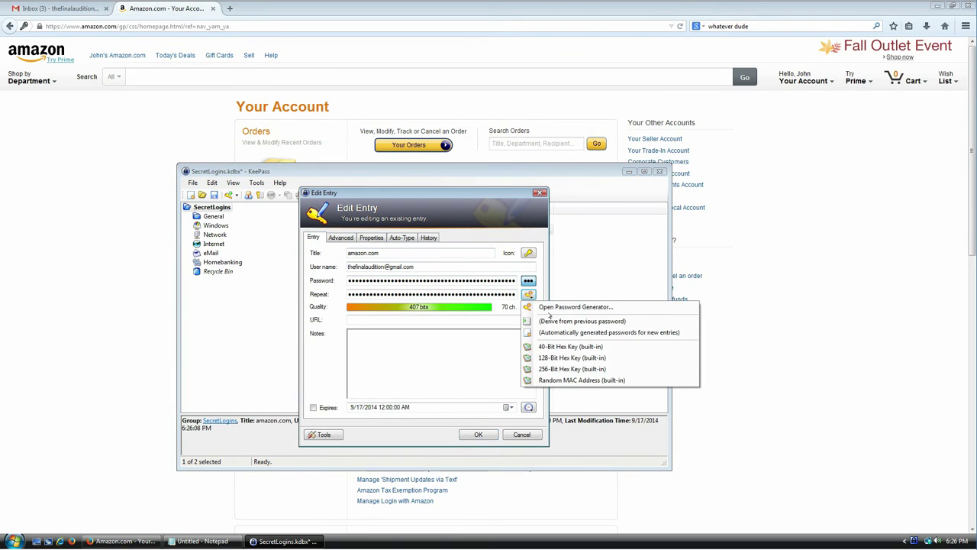
pyautogui.click(565, 309)
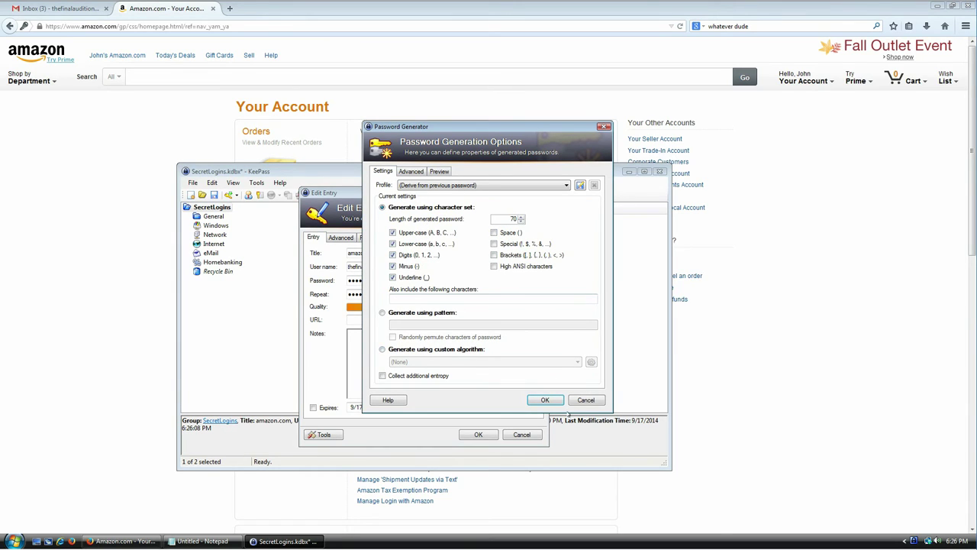
pyautogui.click(545, 400)
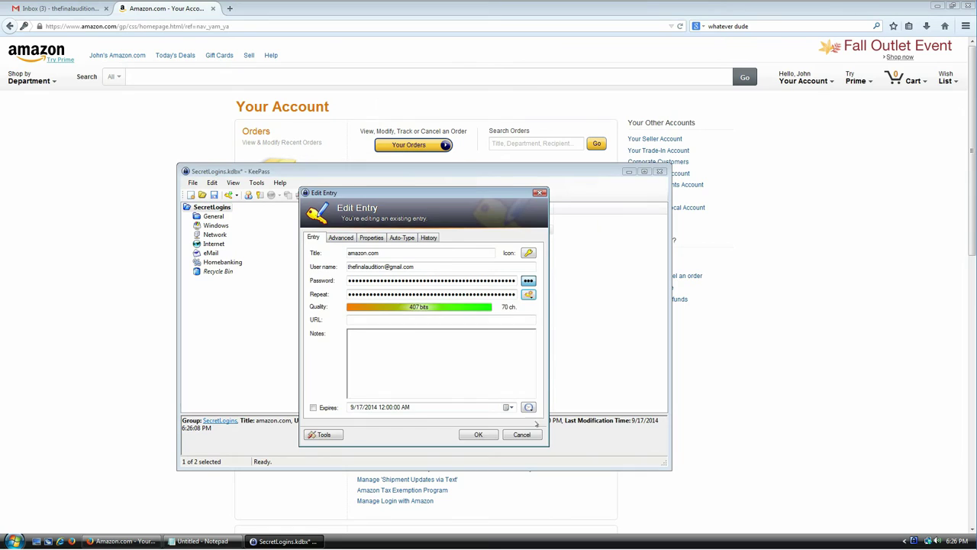
pyautogui.click(478, 434)
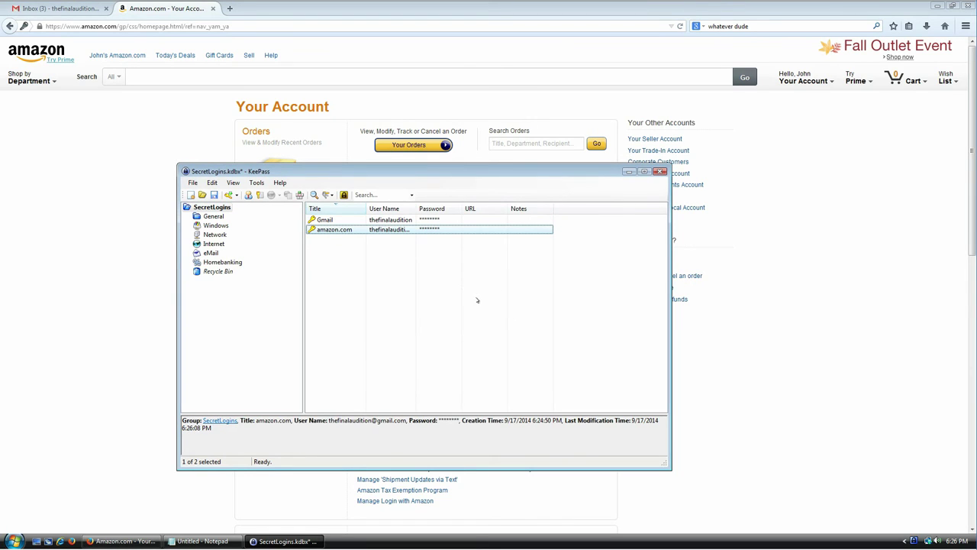
# Add a 'my credit card' custom string field holding a card number to the amazon.com entry.
pyautogui.doubleClick(324, 233)
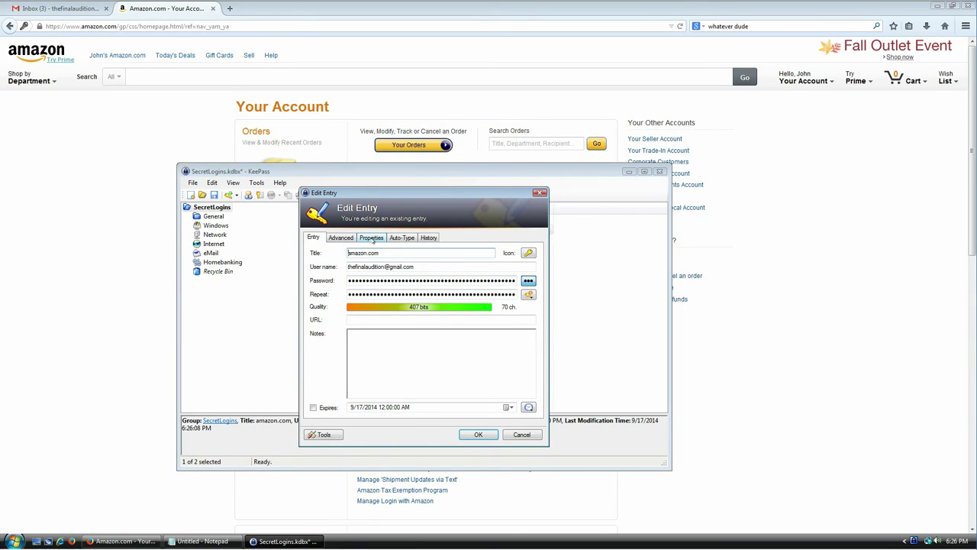
pyautogui.click(371, 238)
pyautogui.click(350, 239)
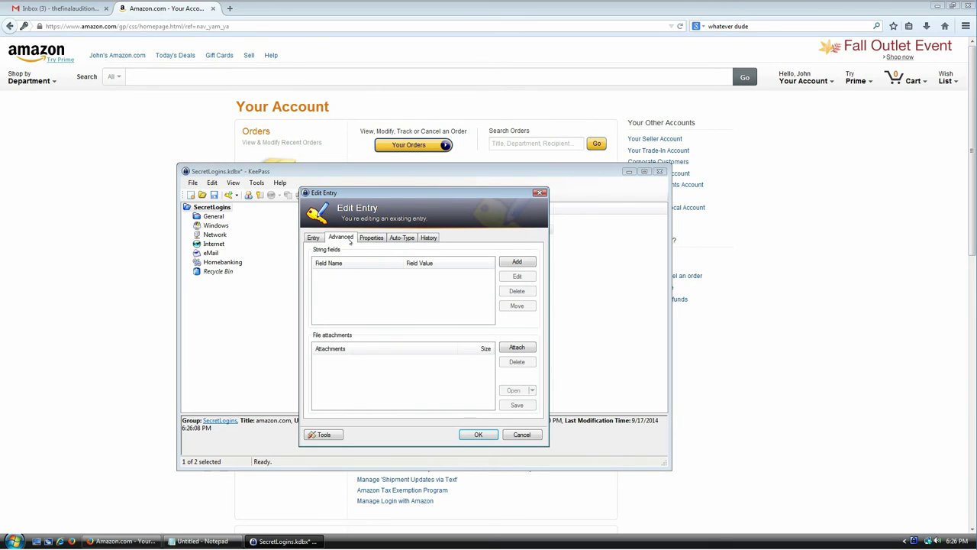
pyautogui.click(518, 262)
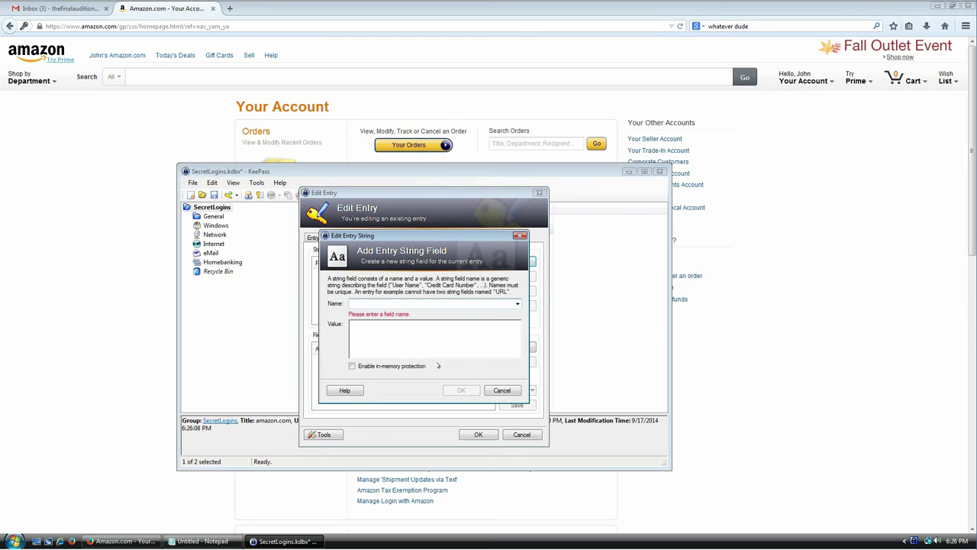
pyautogui.write('m')
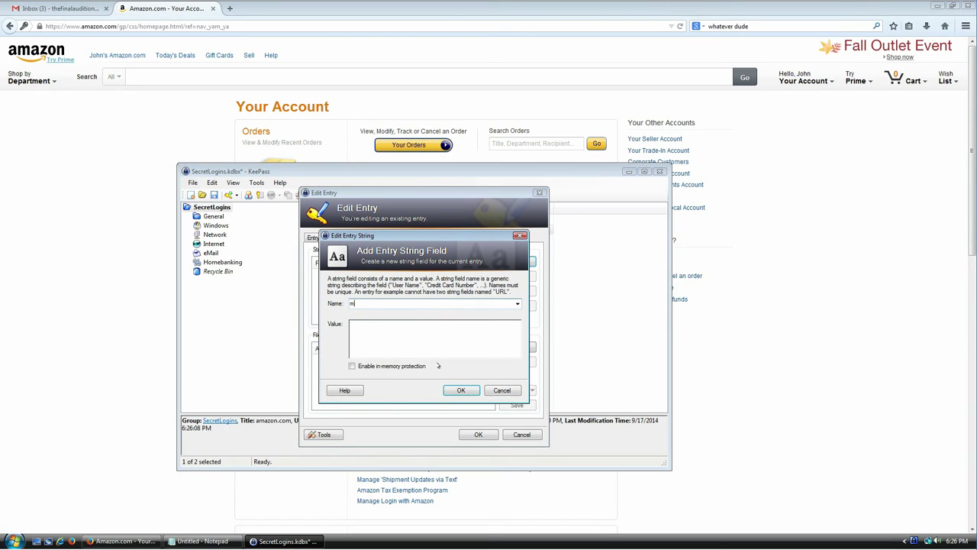
pyautogui.write('y credit card')
pyautogui.press('Tab')
pyautogui.write('123 12312 312312 3123123')
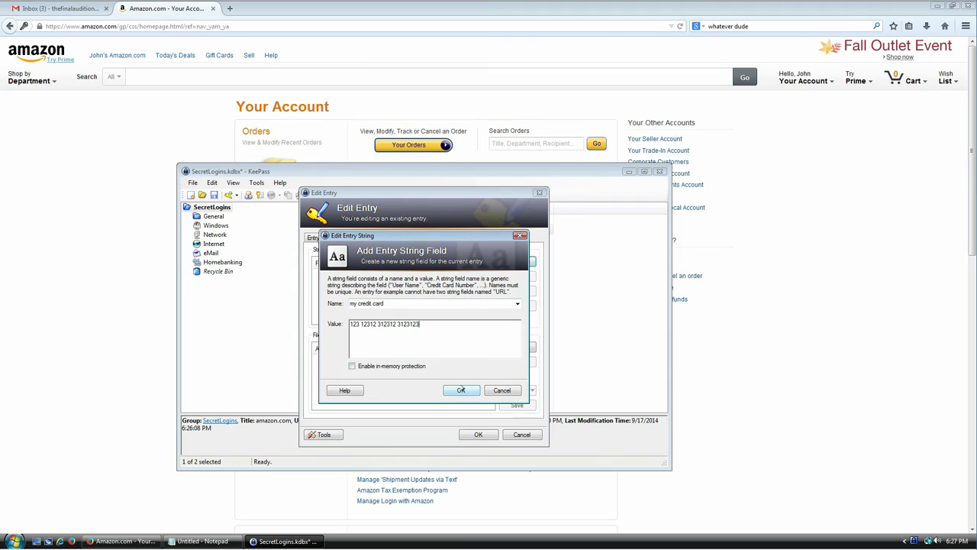
pyautogui.click(461, 390)
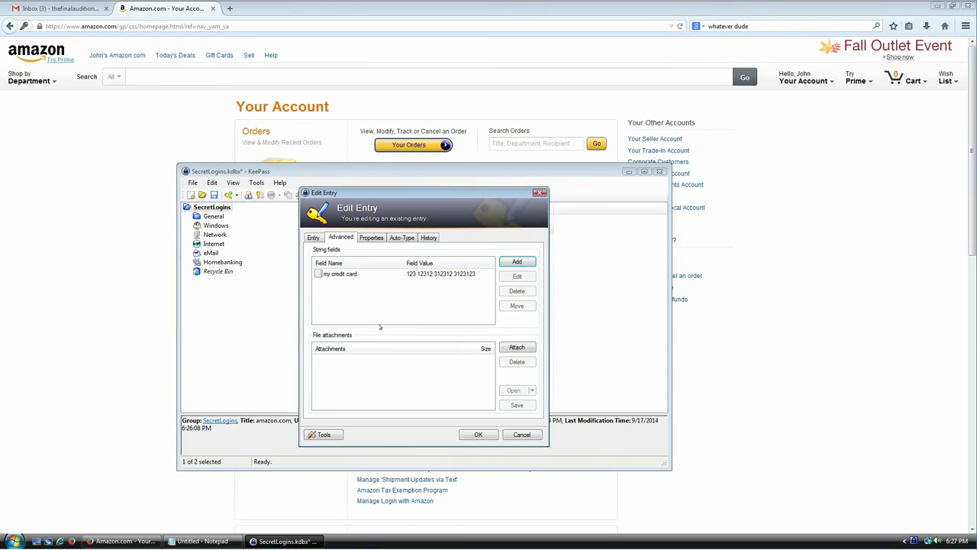
pyautogui.click(478, 434)
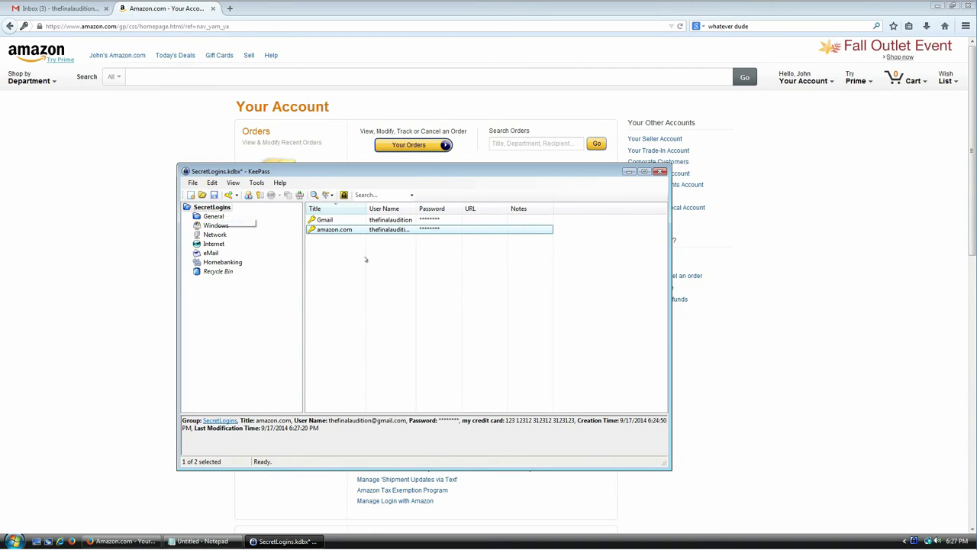
# Save SecretLogins.kdbx with the Save toolbar button and again with File > Save.
pyautogui.press('Up')
pyautogui.click(332, 230)
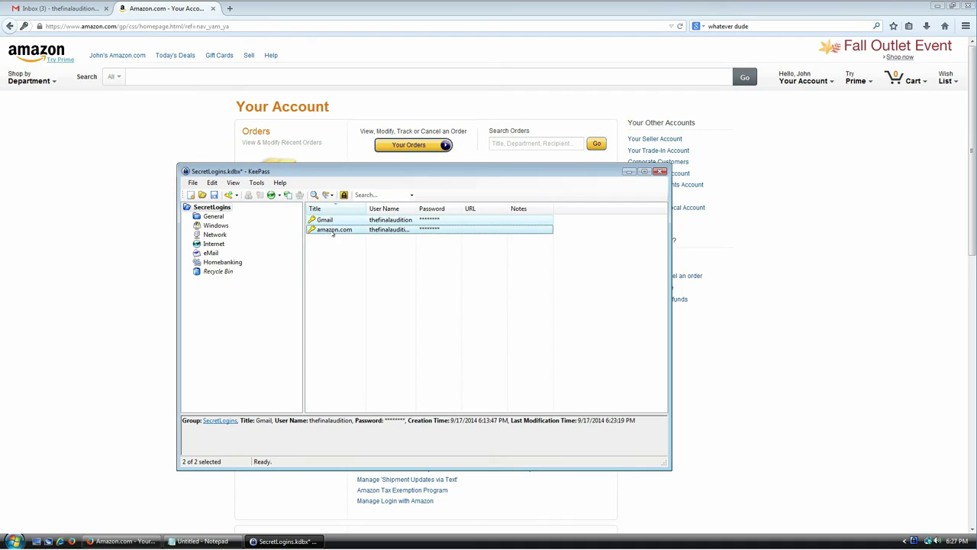
pyautogui.click(362, 272)
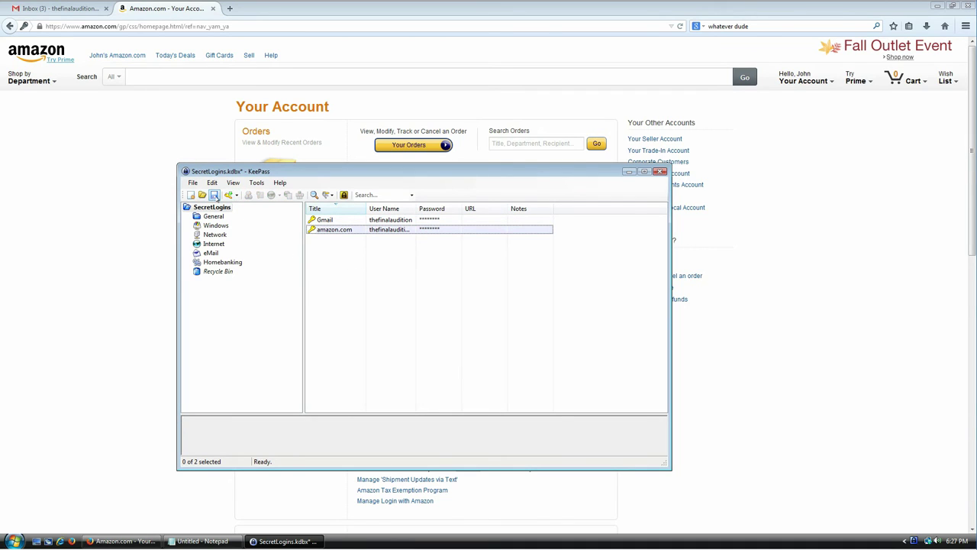
pyautogui.click(215, 195)
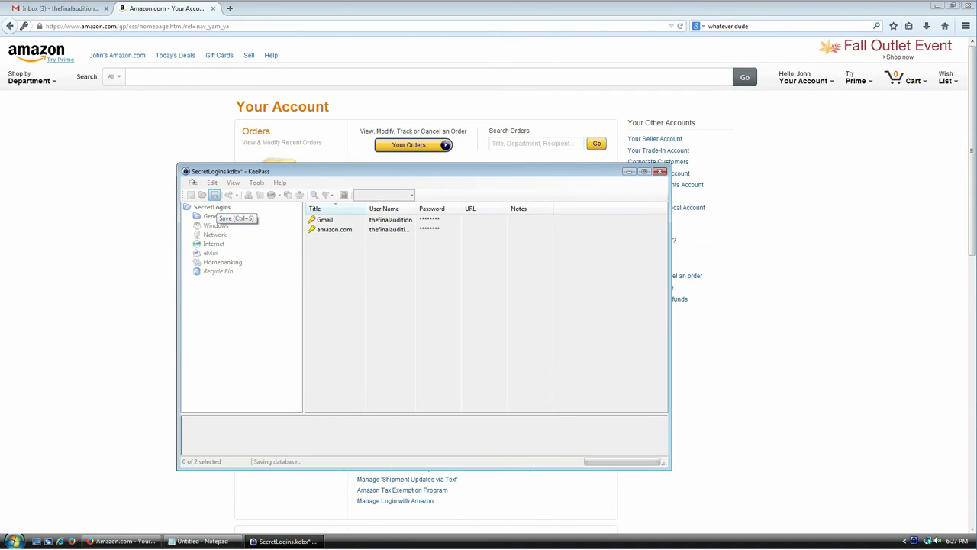
pyautogui.click(193, 183)
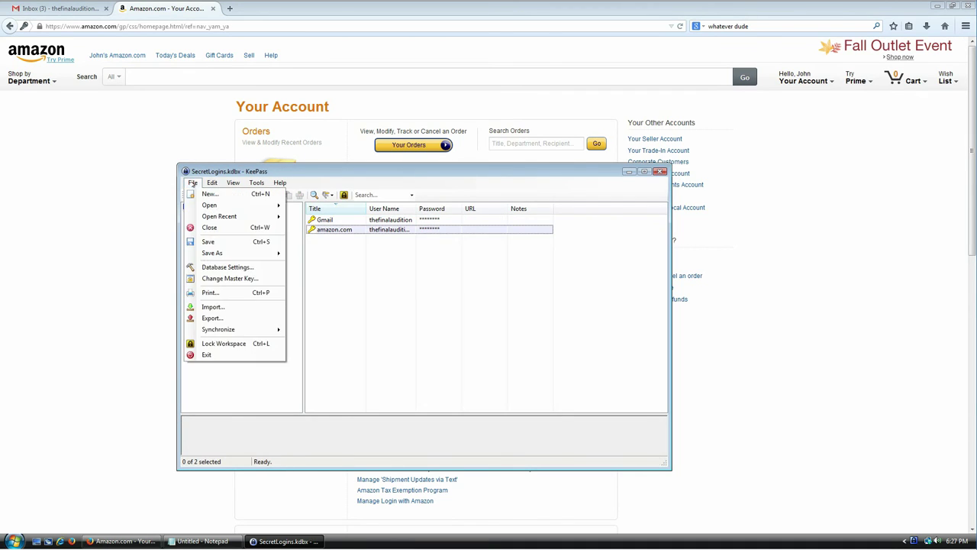
pyautogui.click(216, 243)
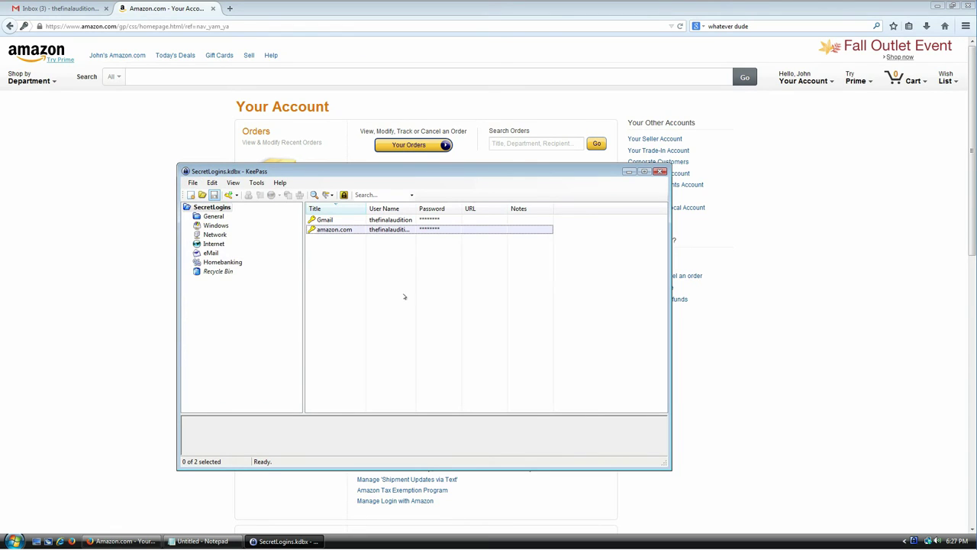
pyautogui.rightClick(346, 539)
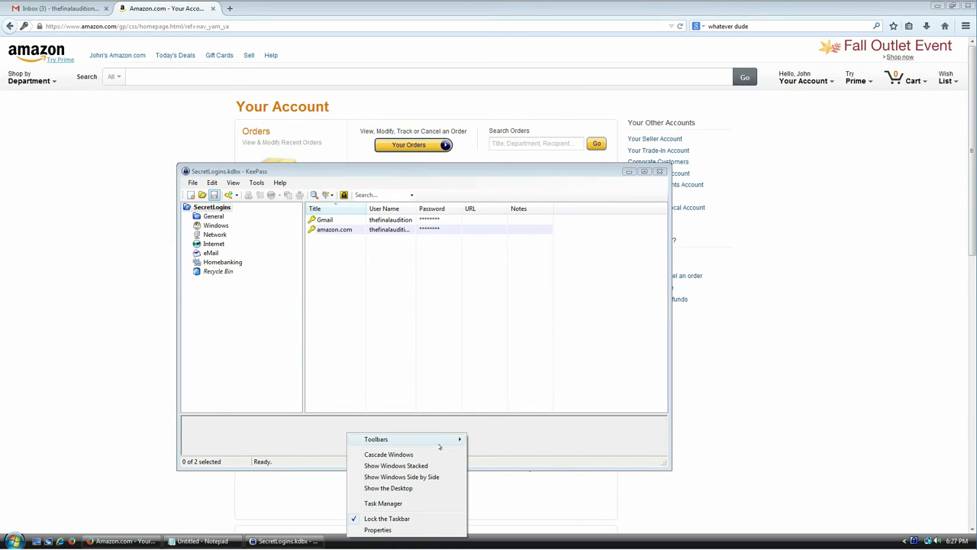
pyautogui.click(13, 541)
# Select SecretLogins.kdbx in the Documents folder via Computer, then bring the Notepad notes forward.
pyautogui.click(153, 416)
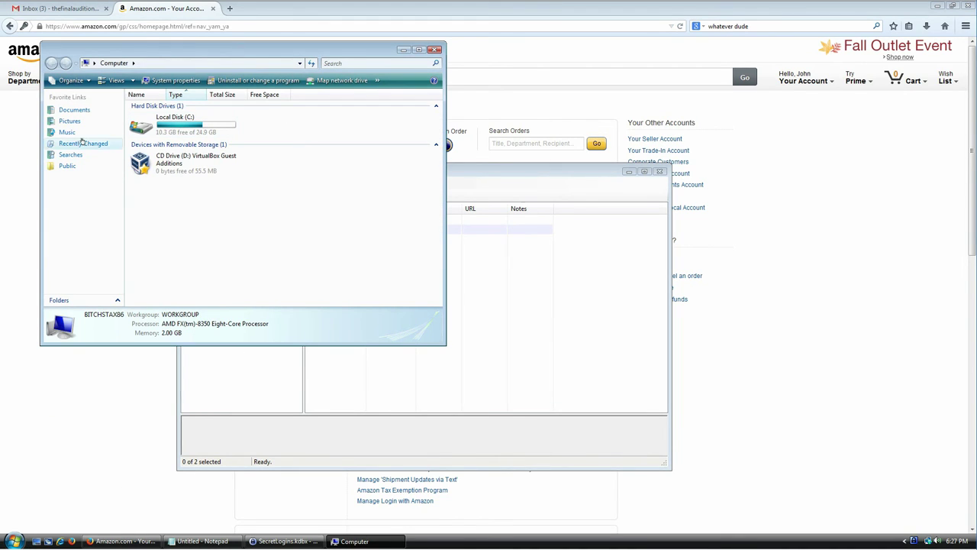
pyautogui.click(82, 115)
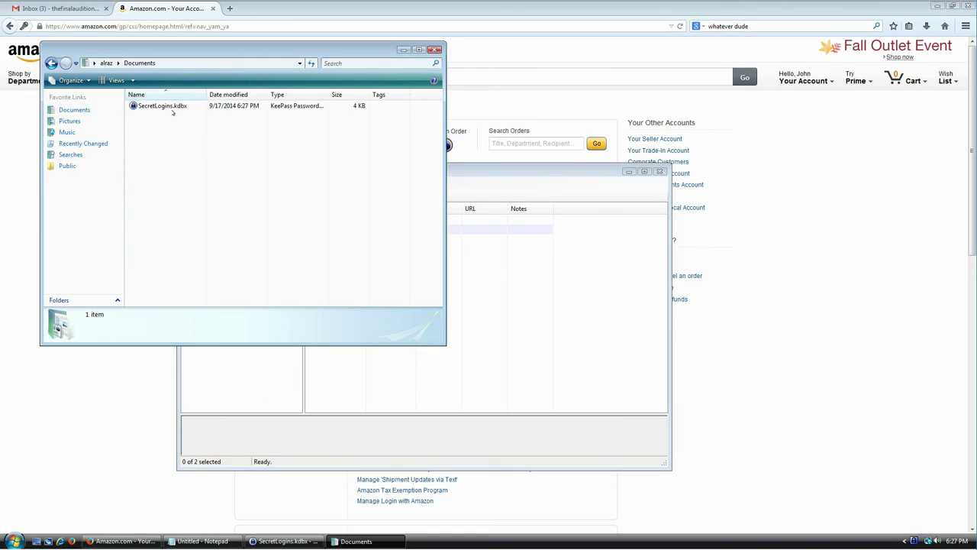
pyautogui.click(172, 106)
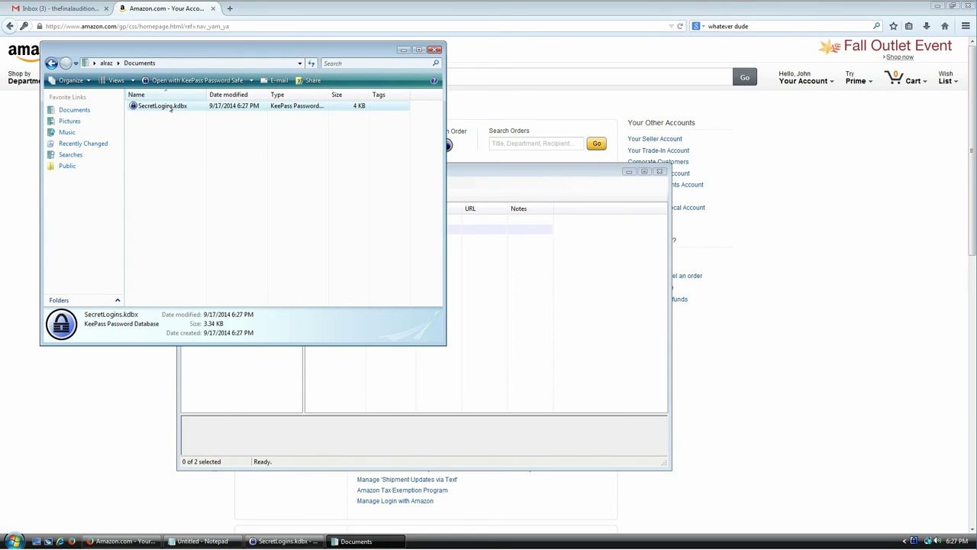
pyautogui.moveTo(210, 47); pyautogui.dragTo(473, 127)
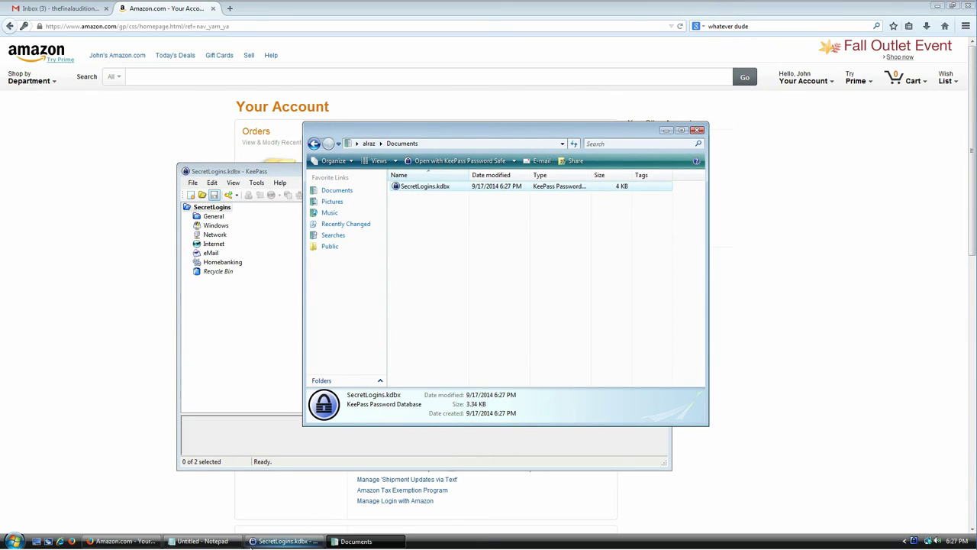
pyautogui.click(203, 541)
# Discard the unsaved notes and view SecretLogins.kdbx in Notepad as garbled encrypted text.
pyautogui.moveTo(485, 142); pyautogui.dragTo(483, 212)
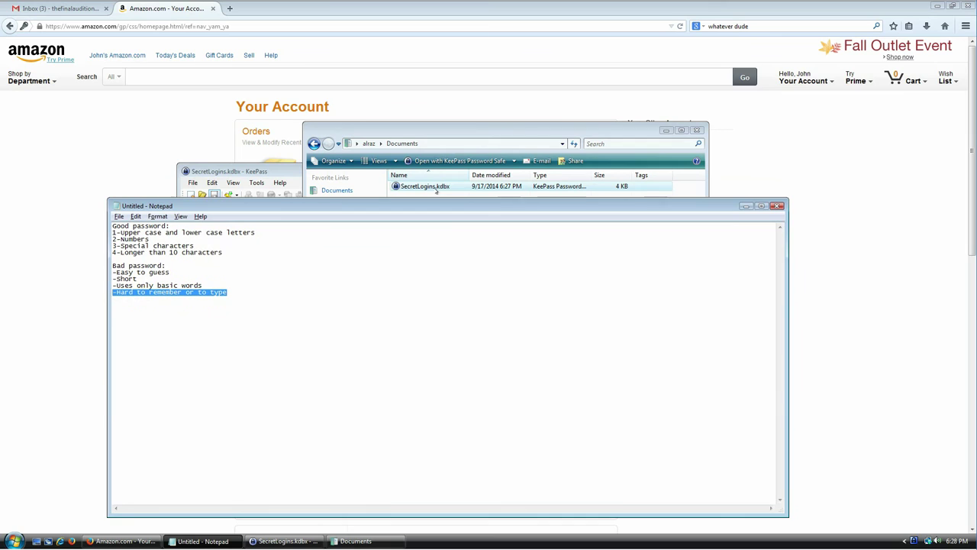
pyautogui.hotkey('alt', 'F4')
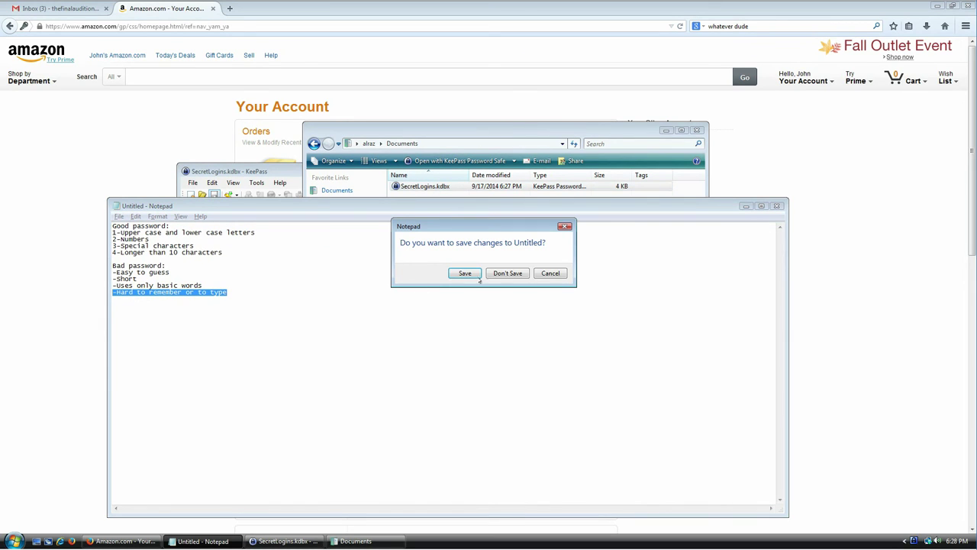
pyautogui.click(508, 274)
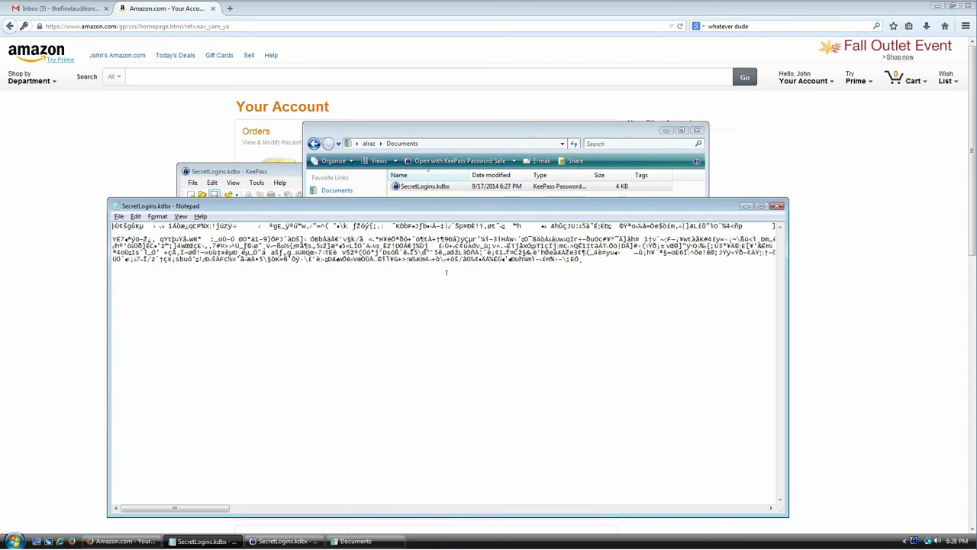
pyautogui.moveTo(182, 509); pyautogui.dragTo(575, 512)
pyautogui.moveTo(287, 511); pyautogui.dragTo(142, 510)
# Close the Notepad view and cancel the accidental rename of SecretLogins.kdbx.
pyautogui.click(778, 205)
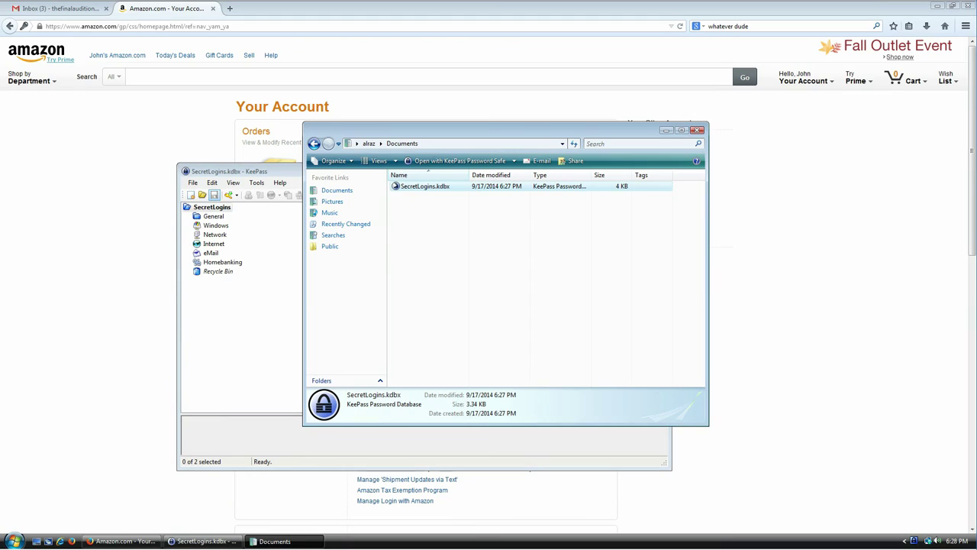
pyautogui.click(413, 187)
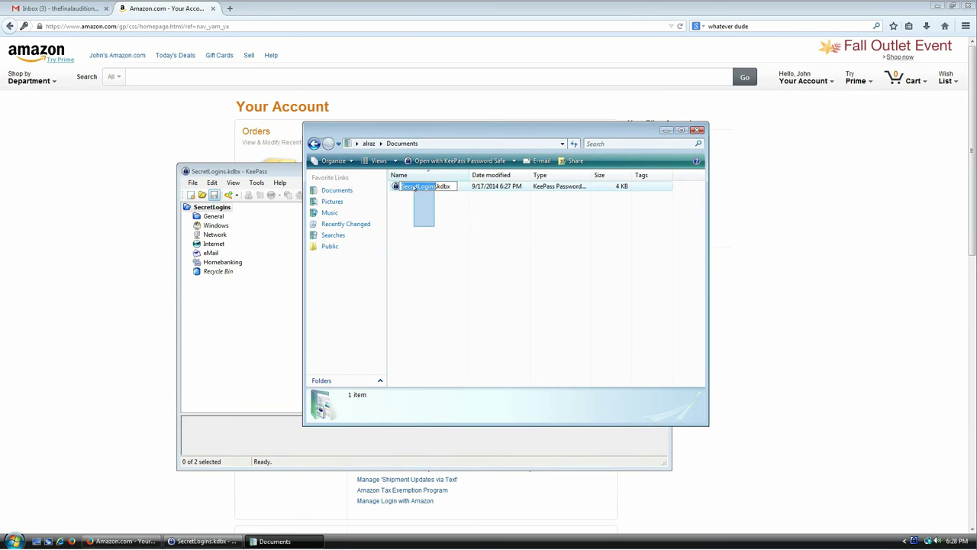
pyautogui.click(428, 222)
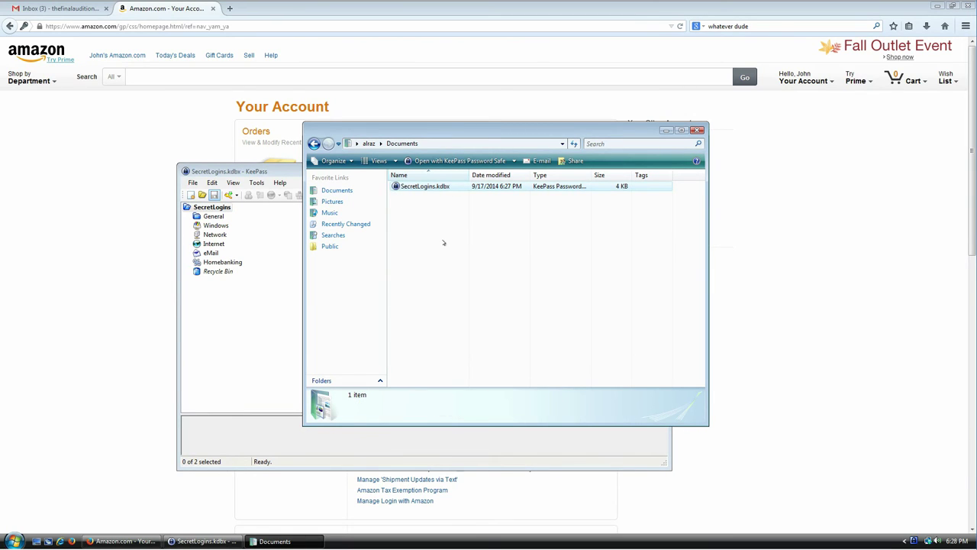
# Start deleting SecretLogins.kdbx, then decline the Recycle Bin prompt so the file stays in Documents.
pyautogui.click(429, 190)
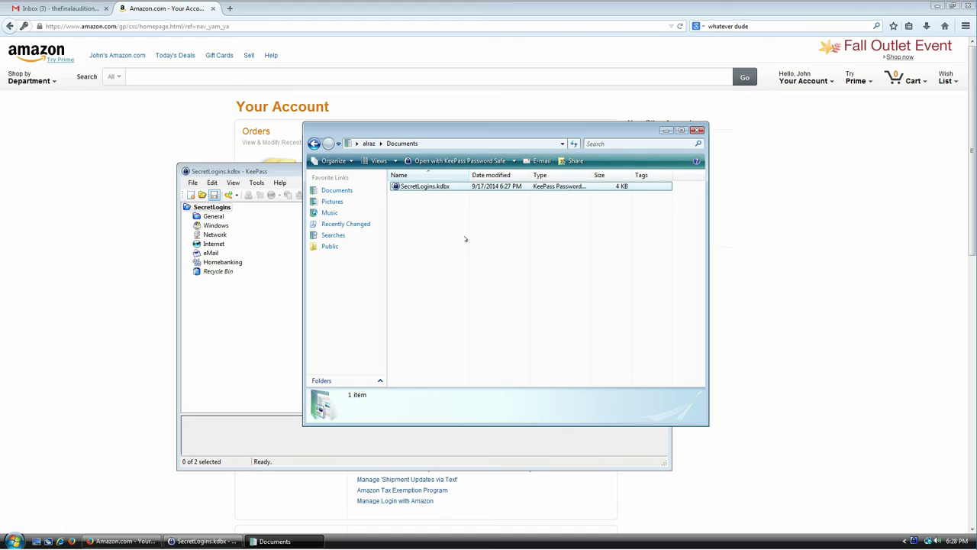
pyautogui.click(453, 261)
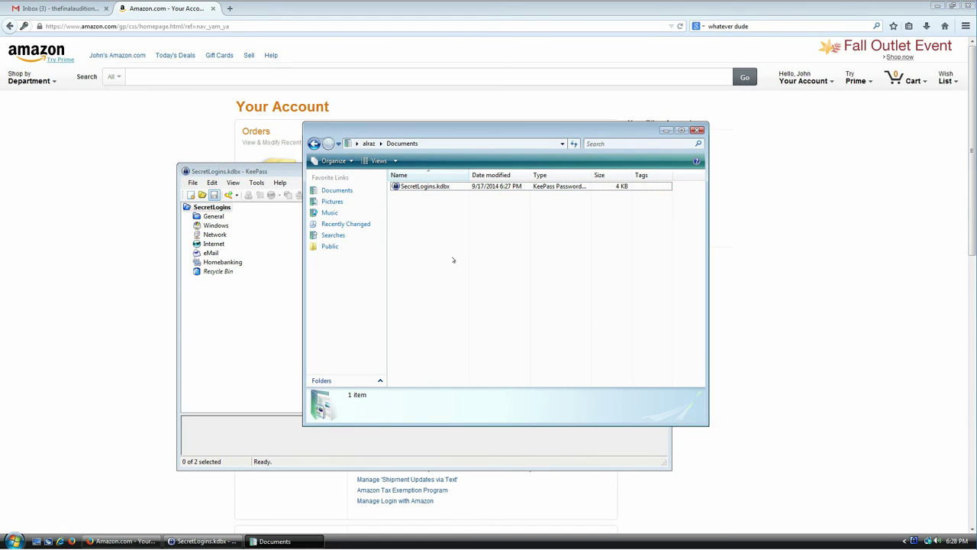
pyautogui.press('Down')
pyautogui.press('Delete')
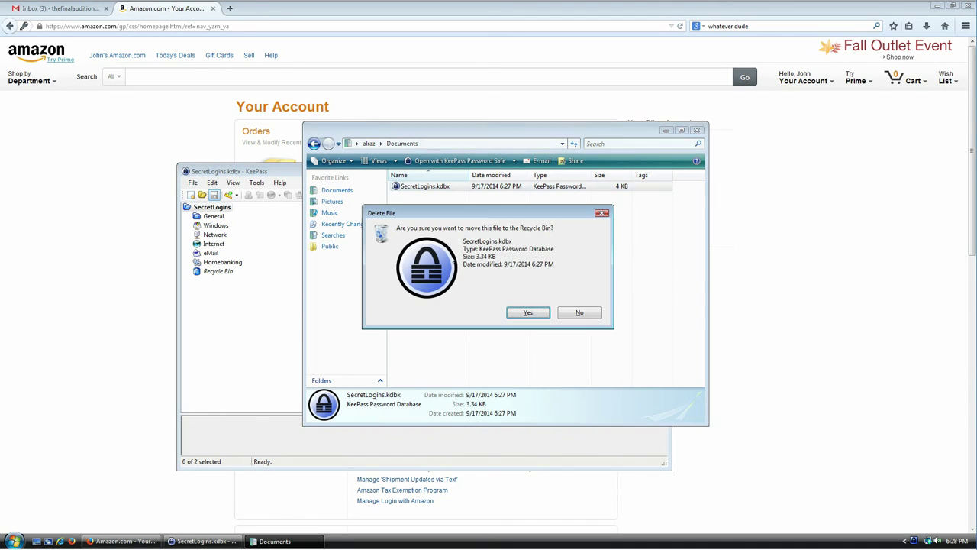
pyautogui.click(580, 313)
pyautogui.click(492, 281)
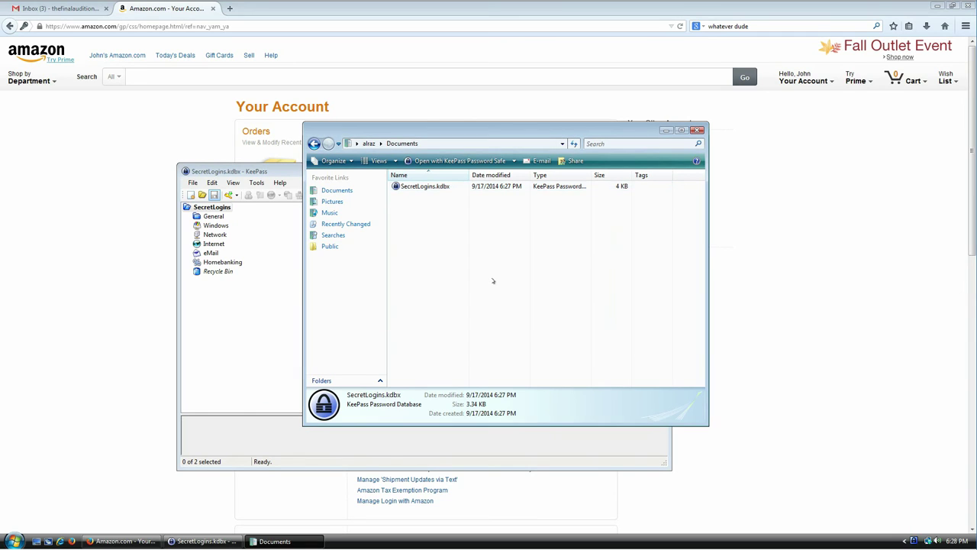
pyautogui.click(422, 187)
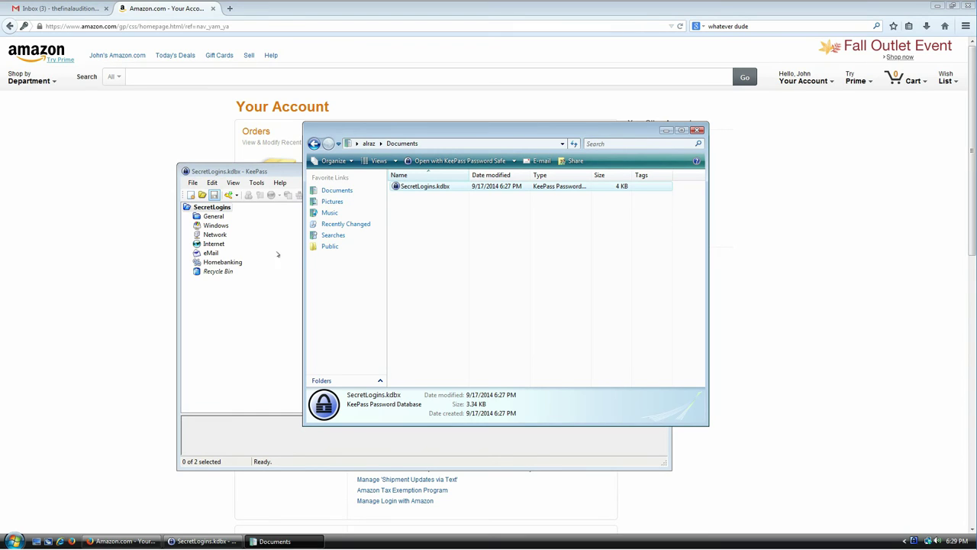
# Start a master key change with a key file enabled, and enter a 35-character master password twice.
pyautogui.click(193, 183)
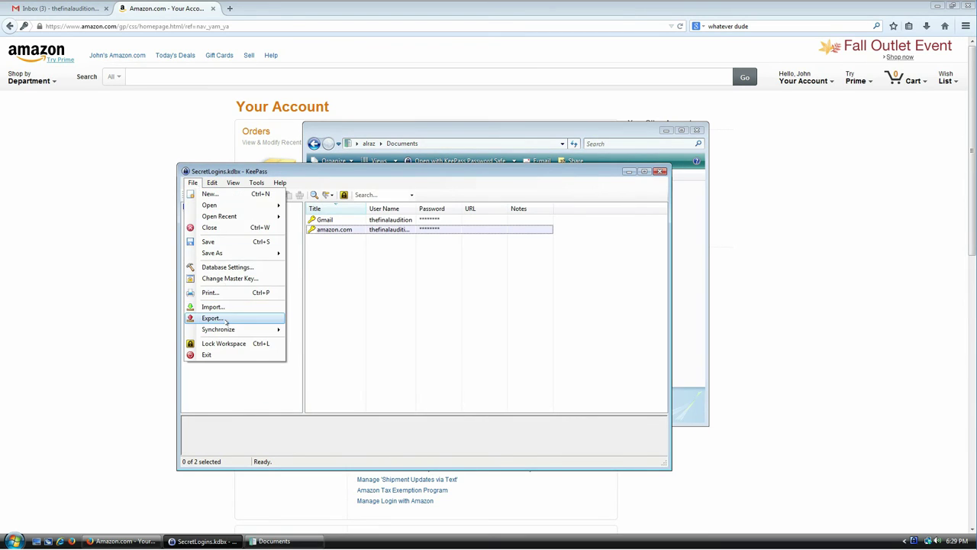
pyautogui.click(226, 279)
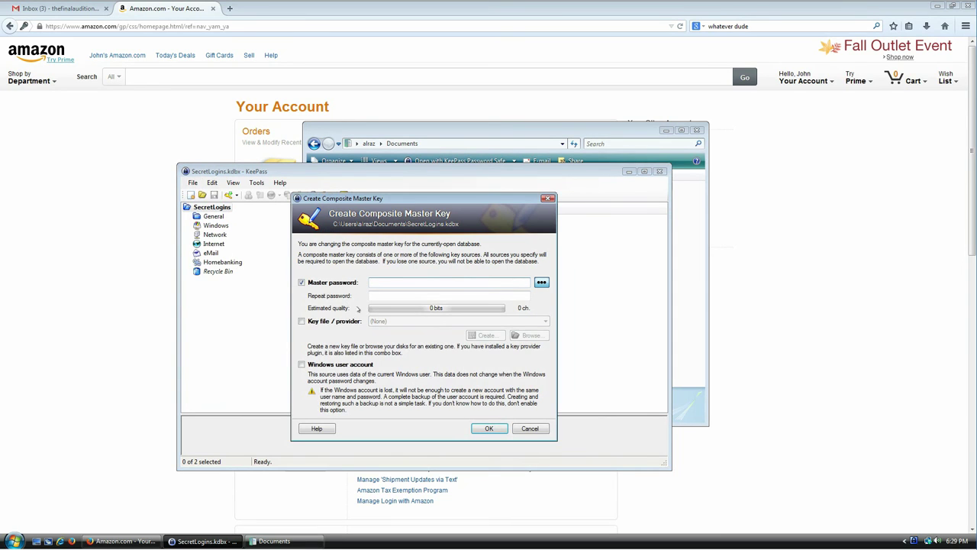
pyautogui.click(333, 322)
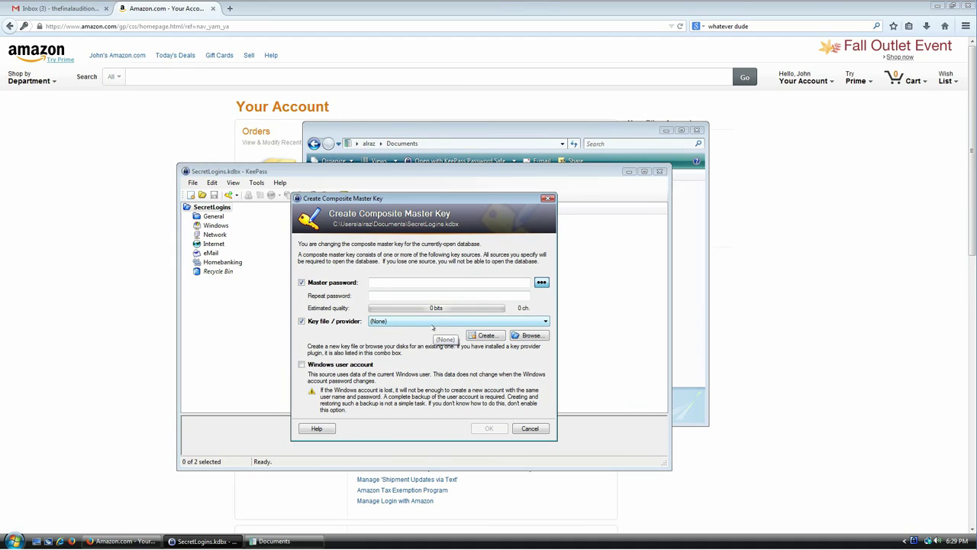
pyautogui.click(464, 282)
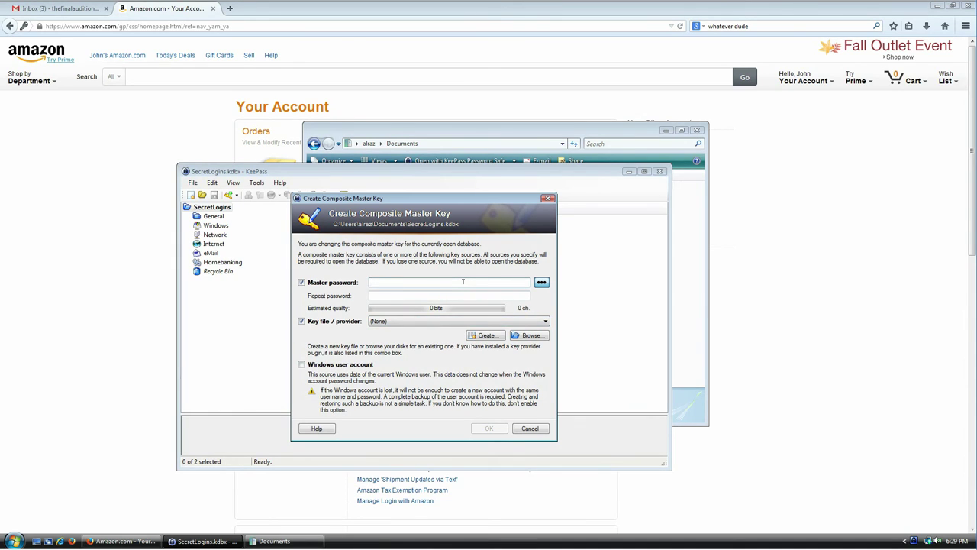
pyautogui.write('•••••••••••')
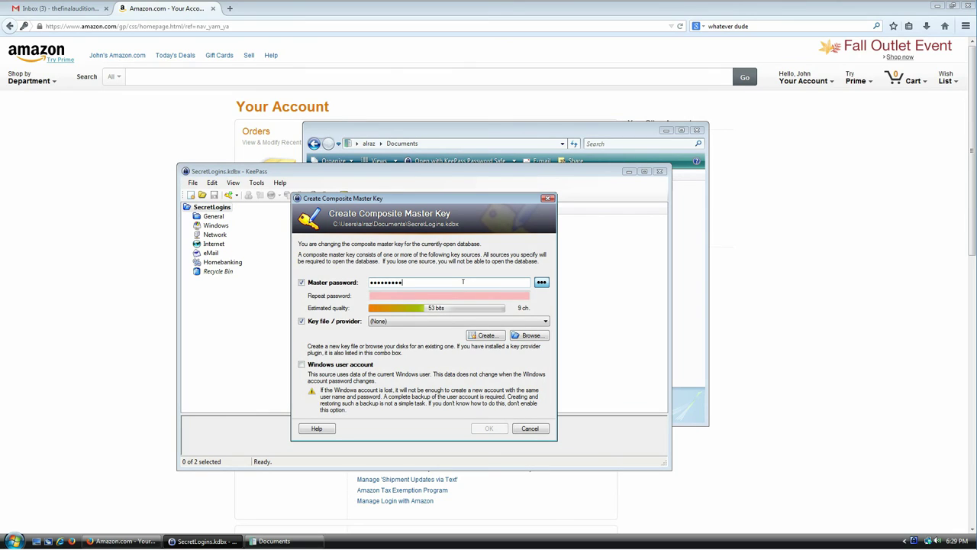
pyautogui.write('••••••••••••••••••••••••')
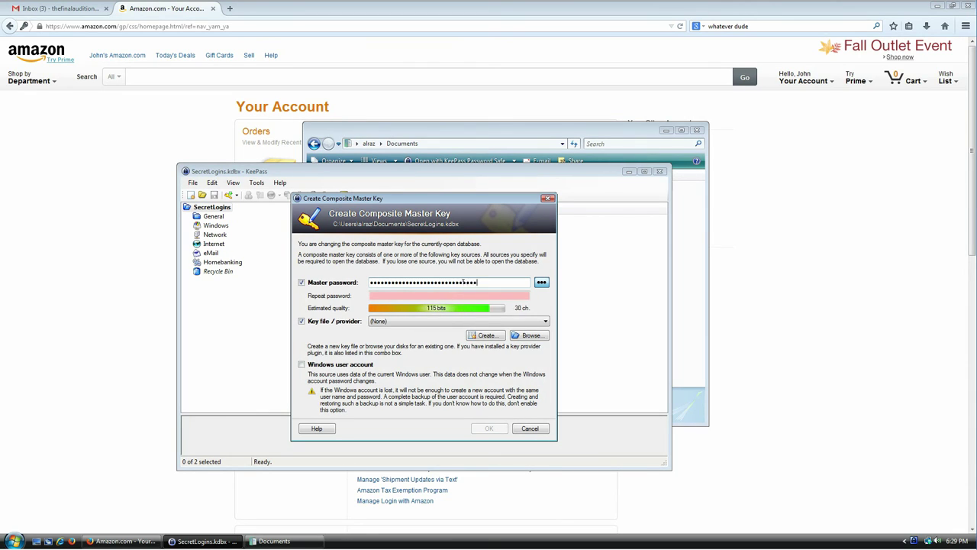
pyautogui.press('Tab')
pyautogui.write('•••••••••••••••••••••••••••••••••••')
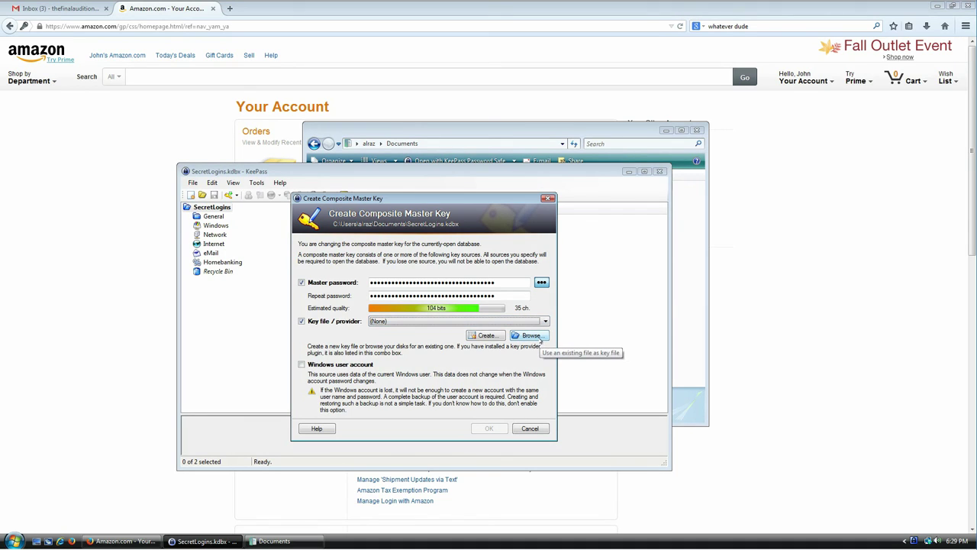
# Choose Love Comes.wma from Music > Sample Music as the key file.
pyautogui.click(538, 338)
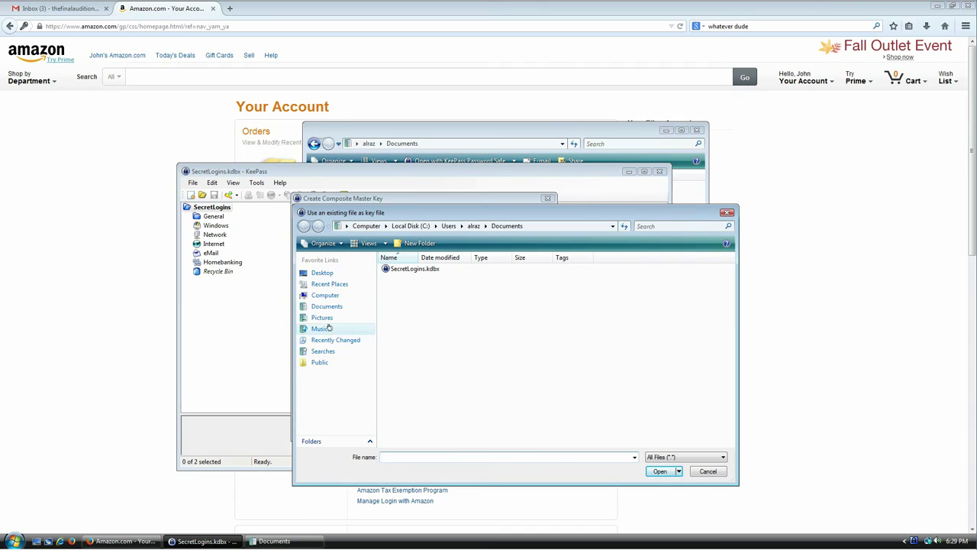
pyautogui.click(329, 329)
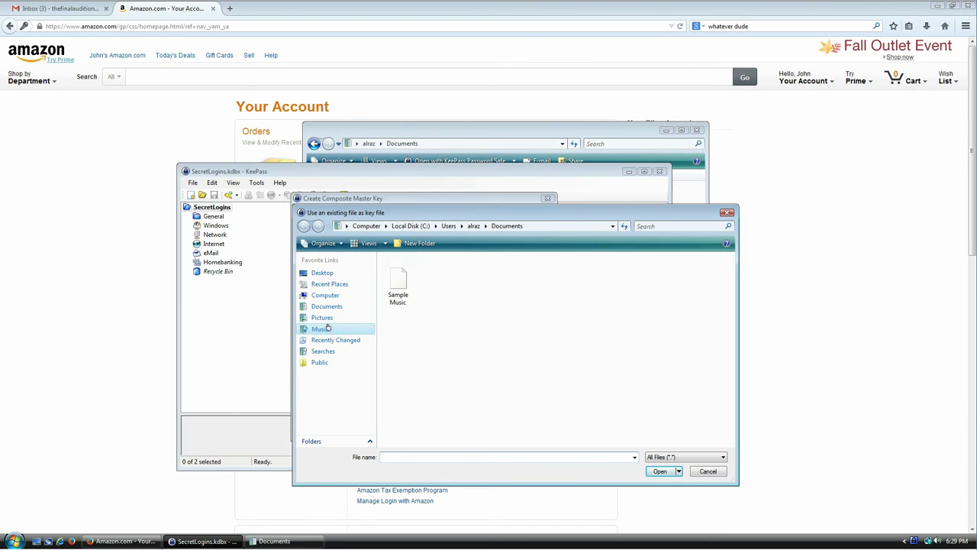
pyautogui.doubleClick(397, 295)
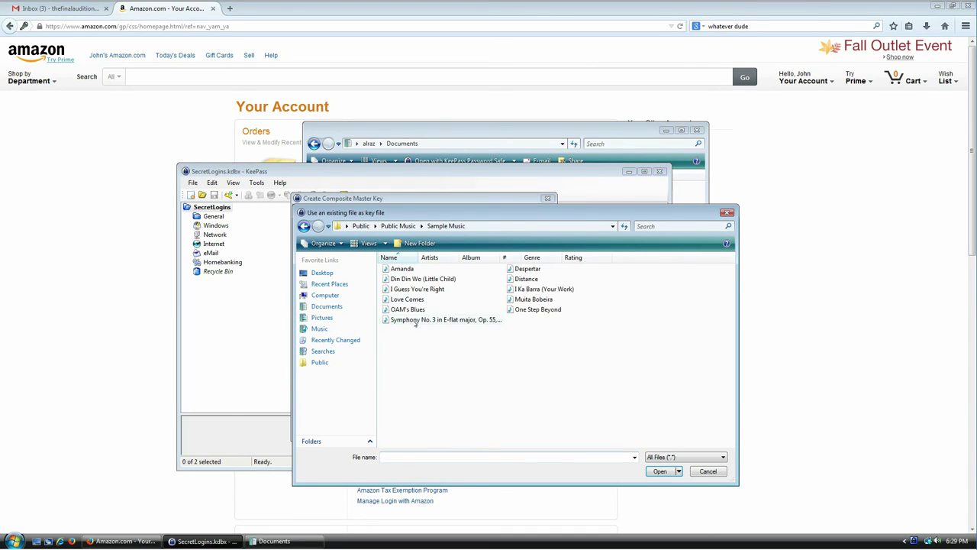
pyautogui.click(419, 300)
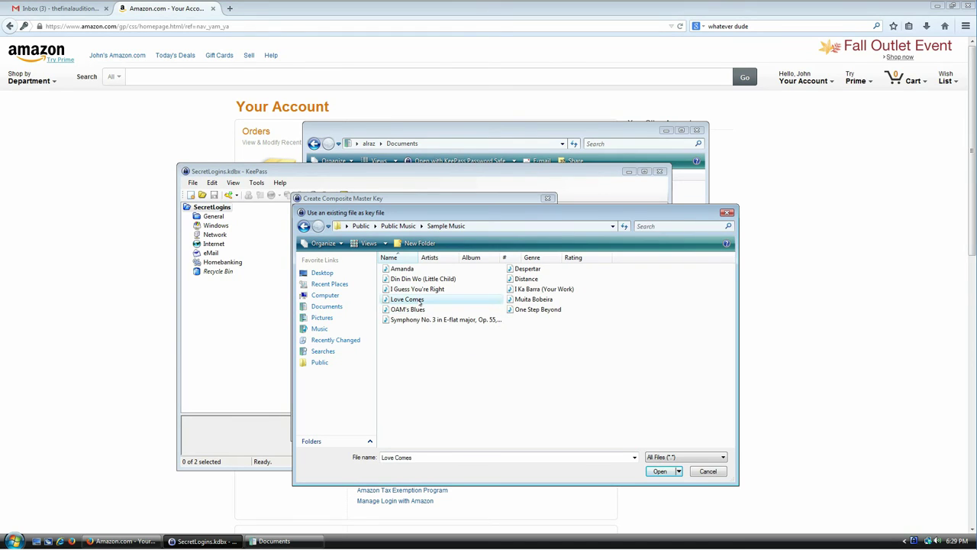
pyautogui.doubleClick(419, 300)
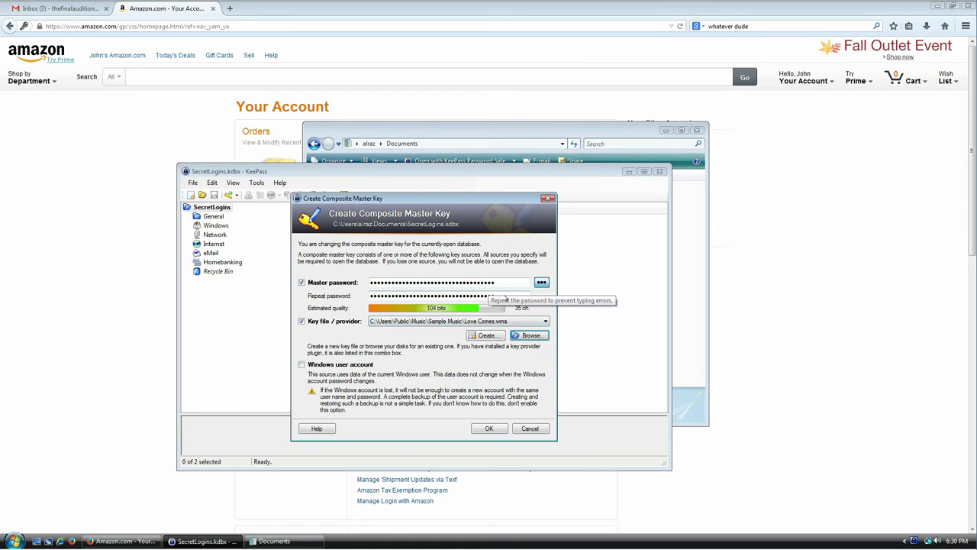
# Inspect the entered master password and repeat password fields.
pyautogui.click(512, 284)
pyautogui.moveTo(514, 283); pyautogui.dragTo(348, 281)
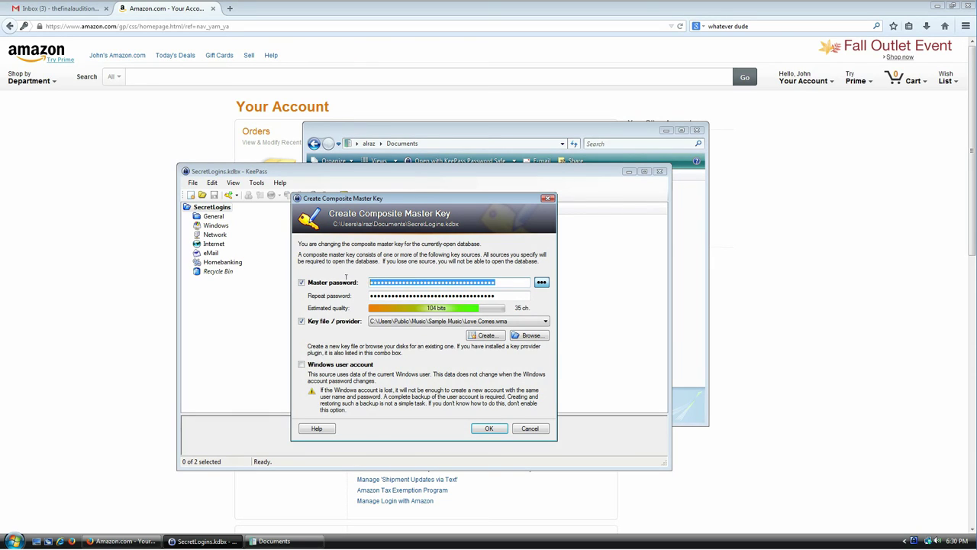
pyautogui.click(508, 295)
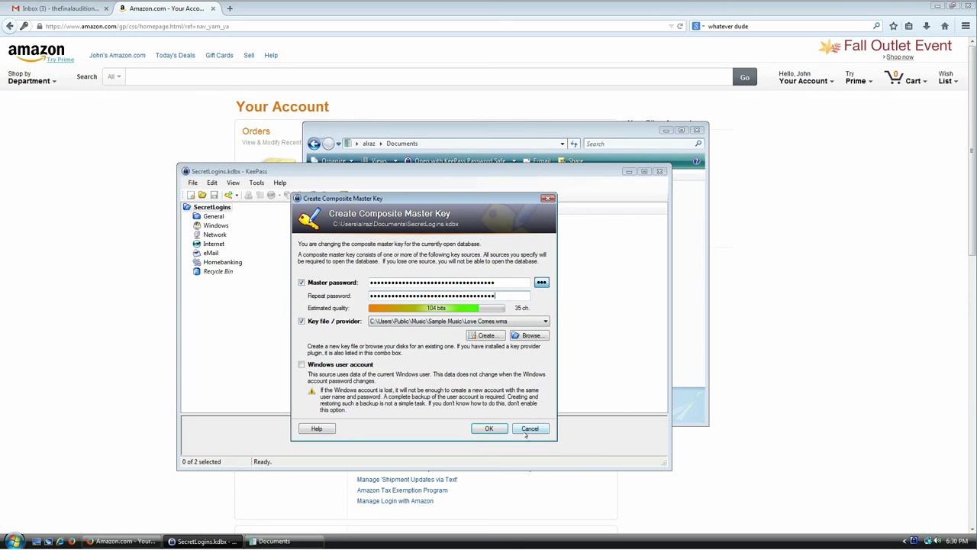
pyautogui.click(687, 329)
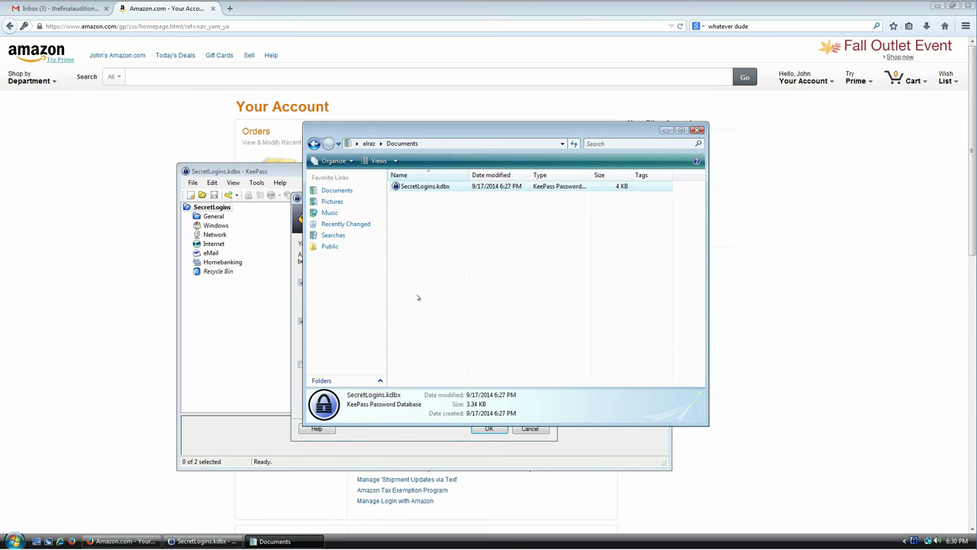
pyautogui.click(451, 438)
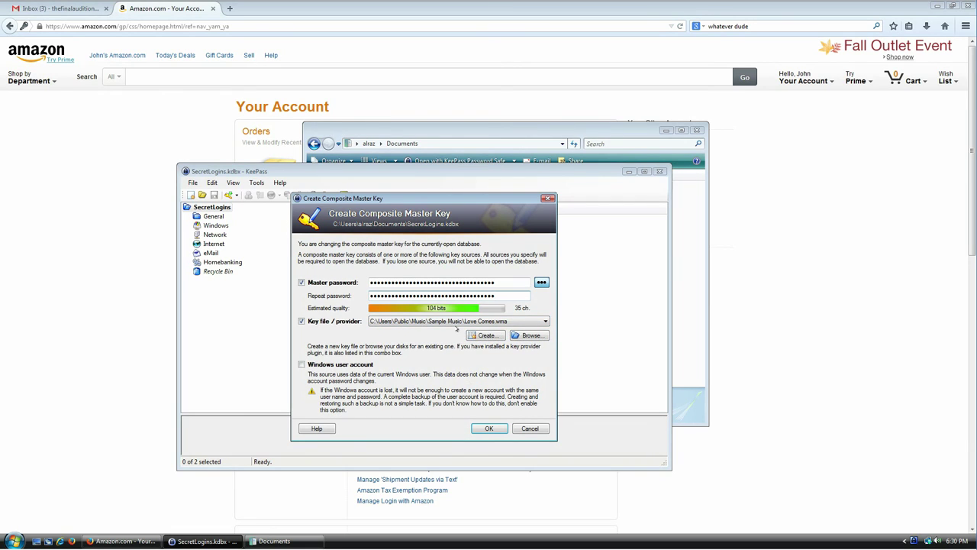
# Check that Love Comes is the chosen key file, then cancel the master key change.
pyautogui.click(456, 321)
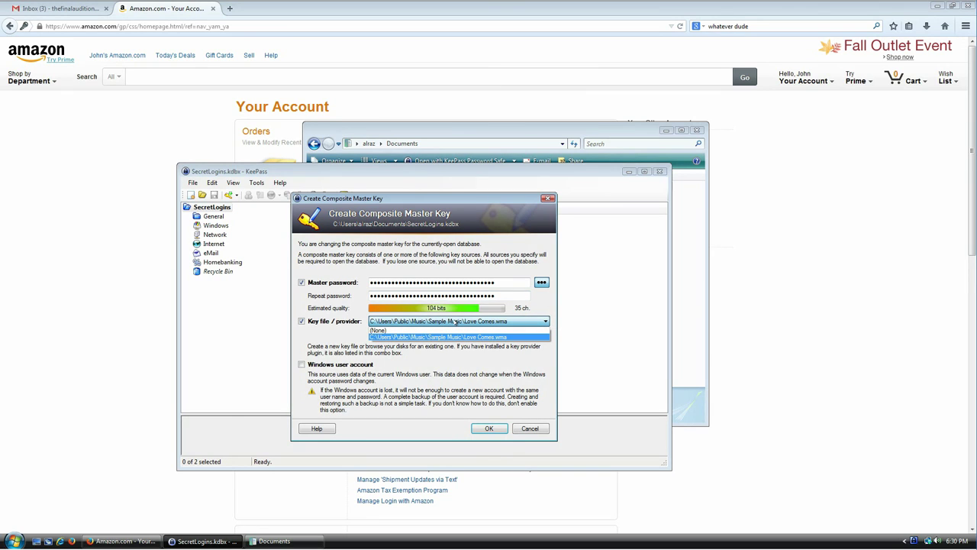
pyautogui.click(456, 322)
pyautogui.hotkey('alt', 'Tab')
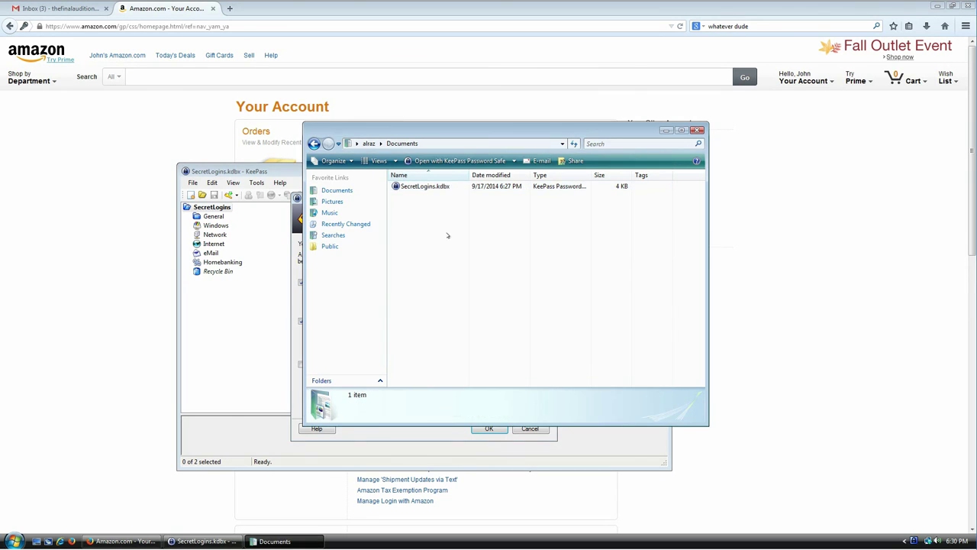
pyautogui.click(397, 438)
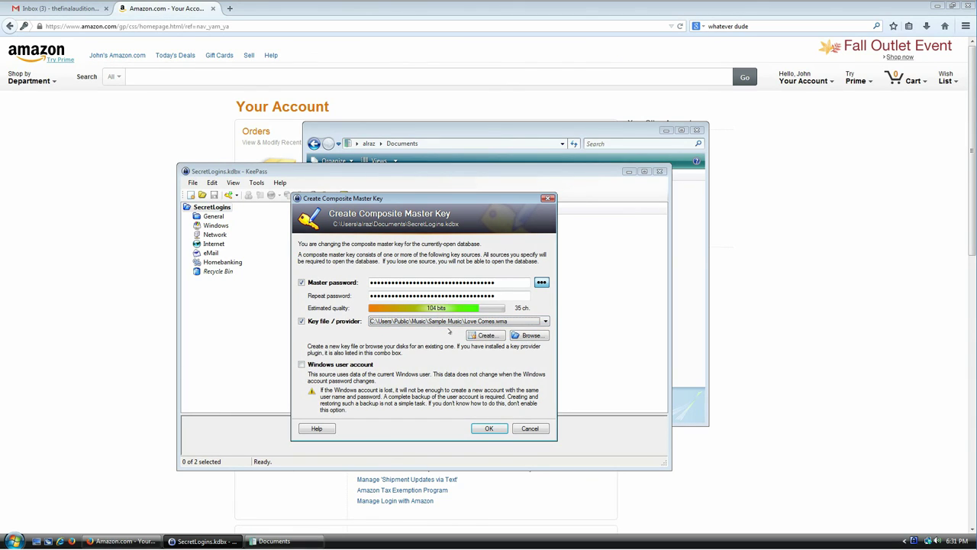
pyautogui.click(694, 233)
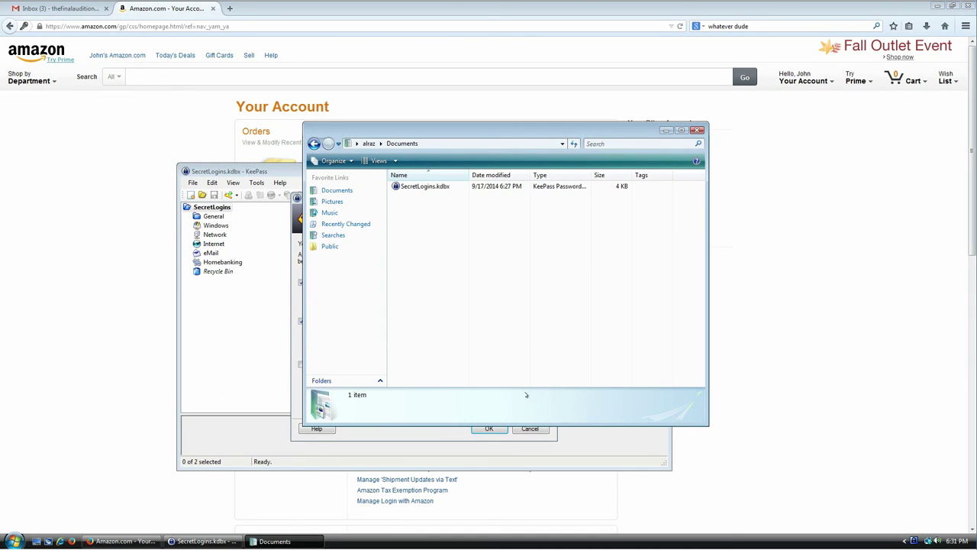
pyautogui.click(530, 429)
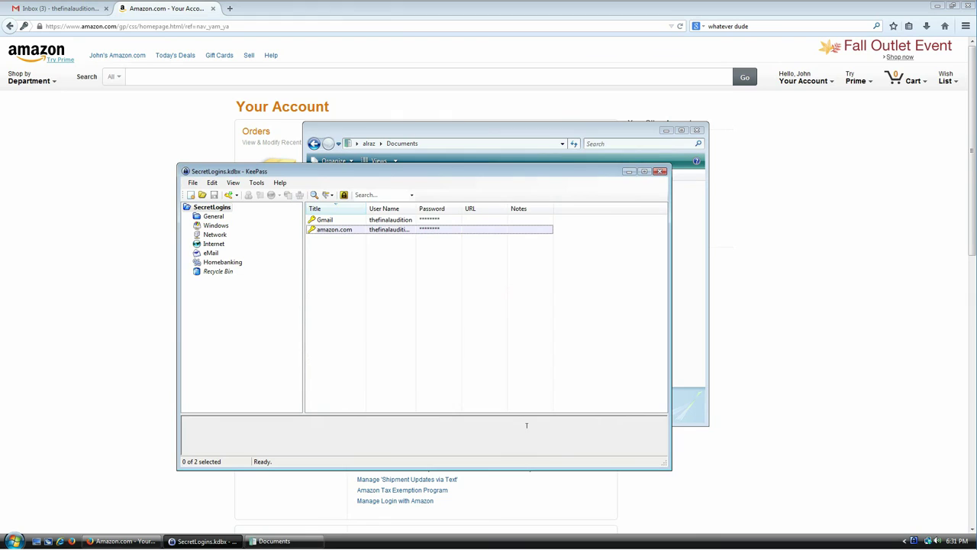
pyautogui.click(289, 540)
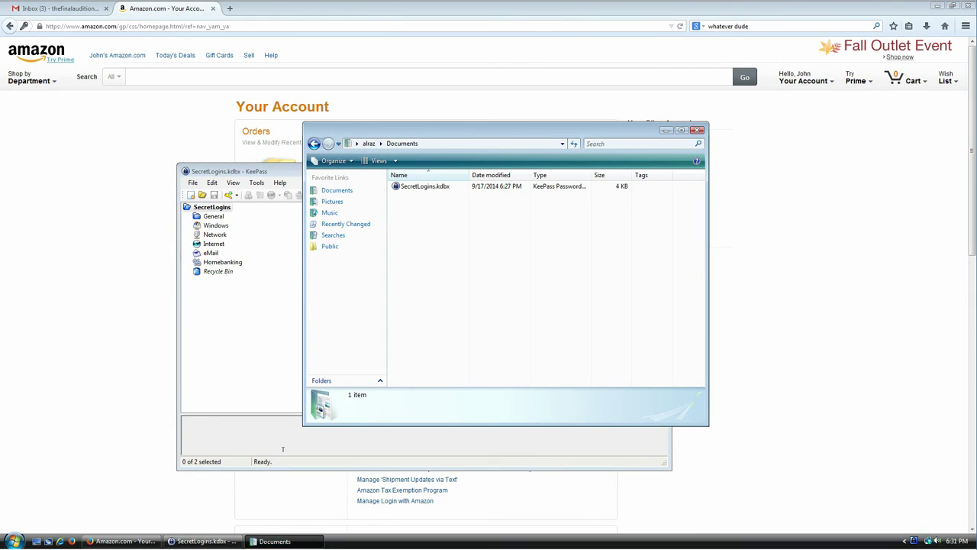
pyautogui.press('super')
pyautogui.press('Return')
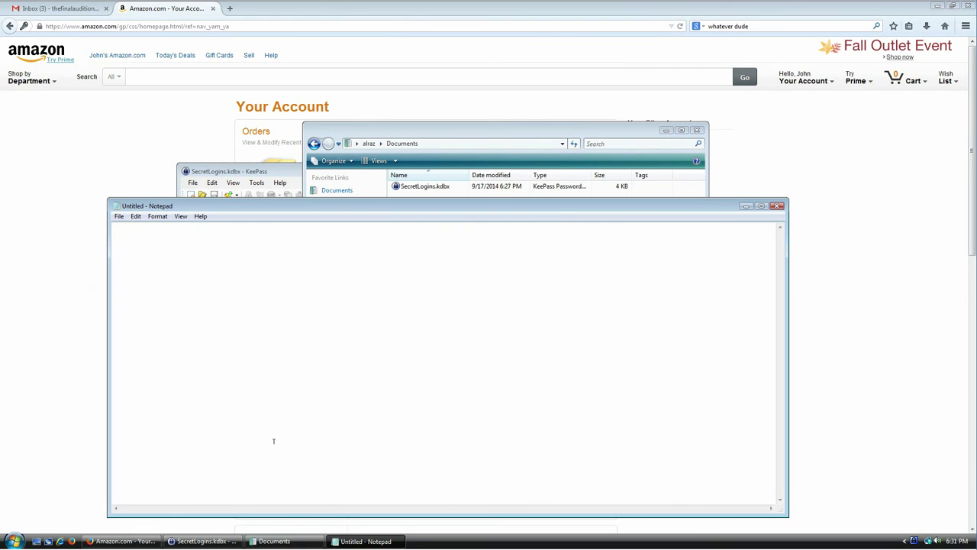
pyautogui.hotkey('ctrl', 's')
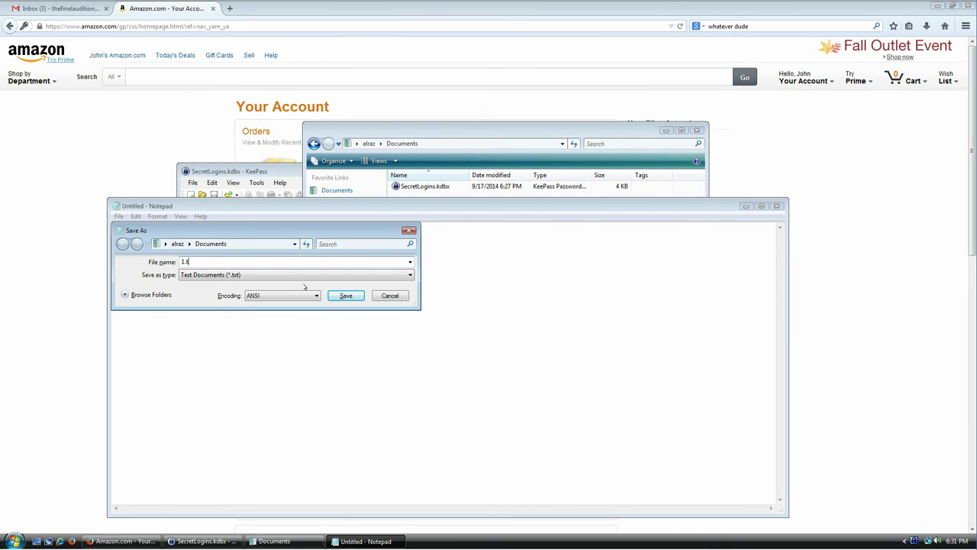
pyautogui.press('Return')
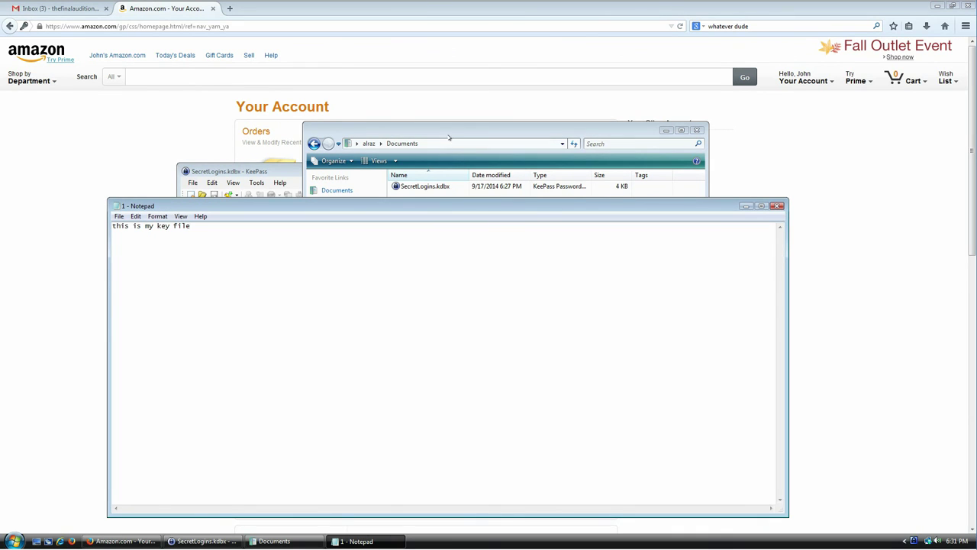
pyautogui.moveTo(449, 134); pyautogui.dragTo(527, 76)
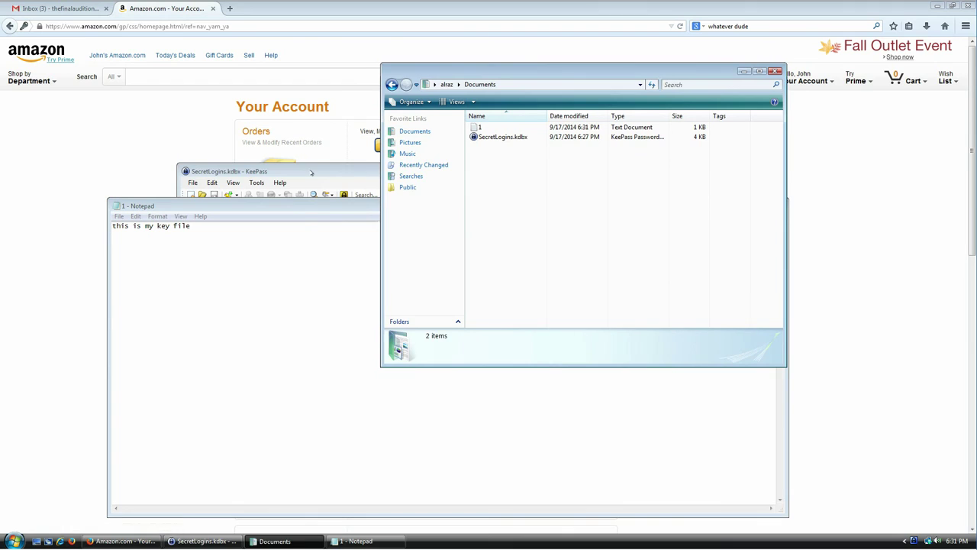
pyautogui.click(309, 165)
pyautogui.click(193, 183)
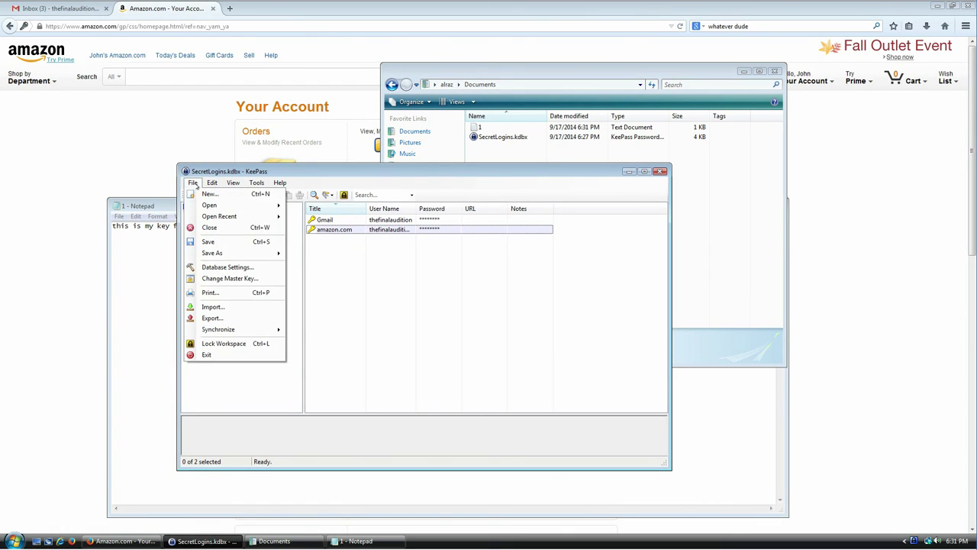
# Enter a 6-character master password twice and pick Documents' text file 1 as key file.
pyautogui.click(219, 279)
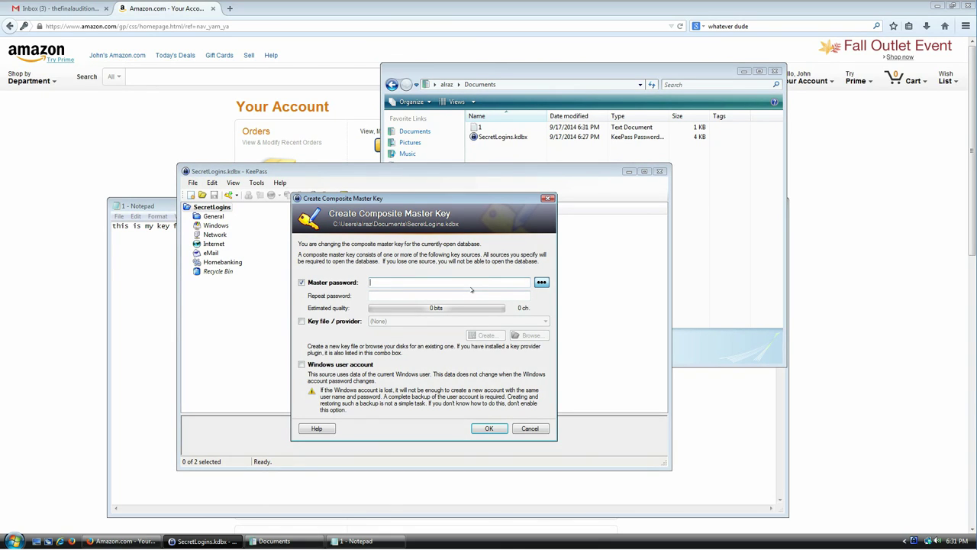
pyautogui.write('******')
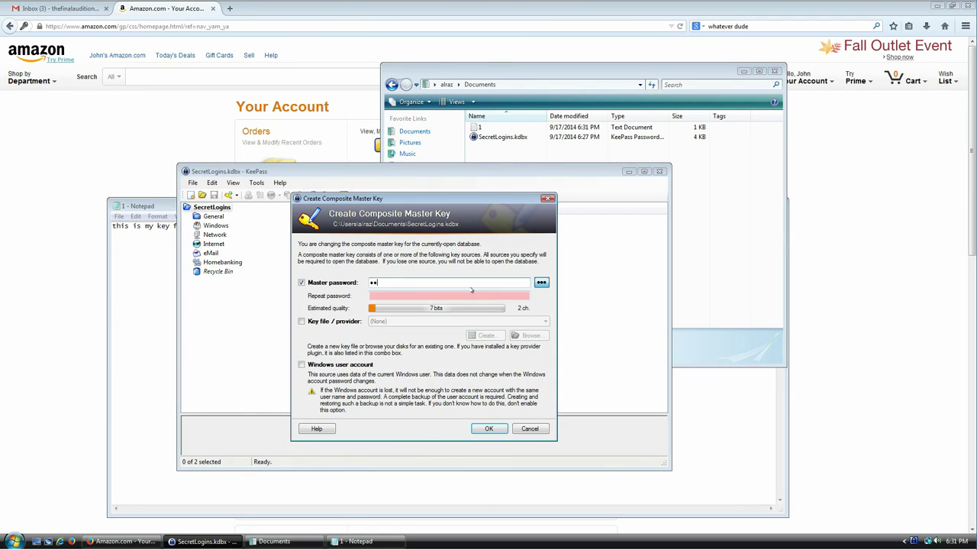
pyautogui.press('Tab')
pyautogui.write('******')
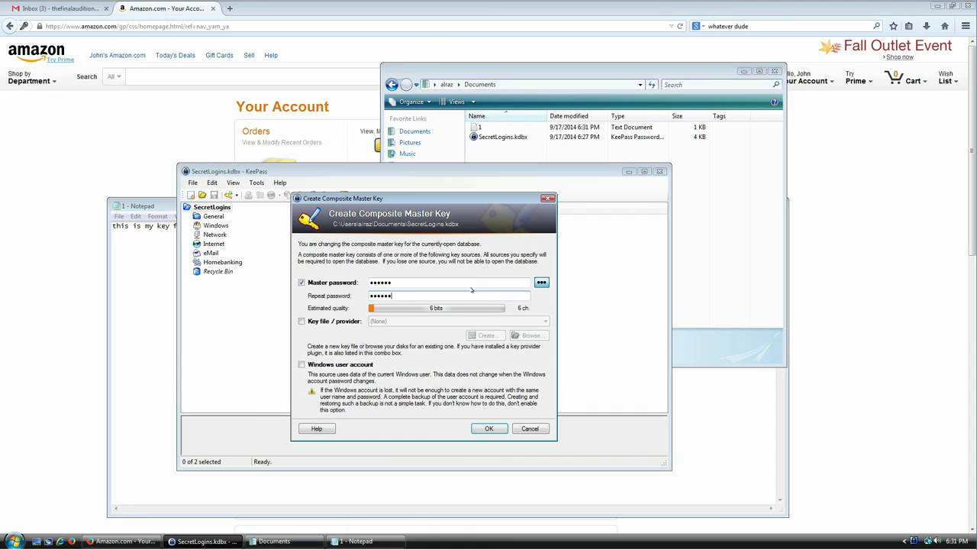
pyautogui.click(323, 322)
pyautogui.click(529, 335)
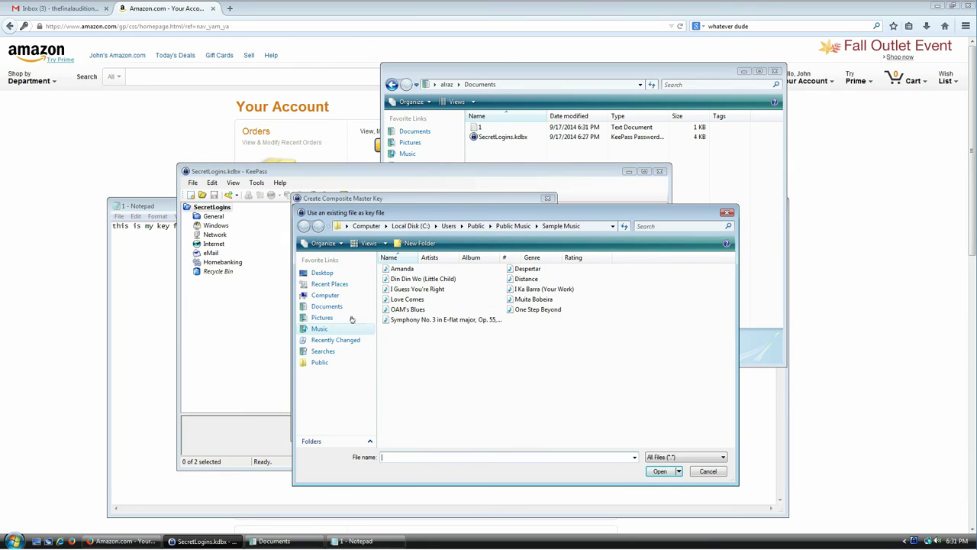
pyautogui.click(327, 306)
pyautogui.doubleClick(390, 269)
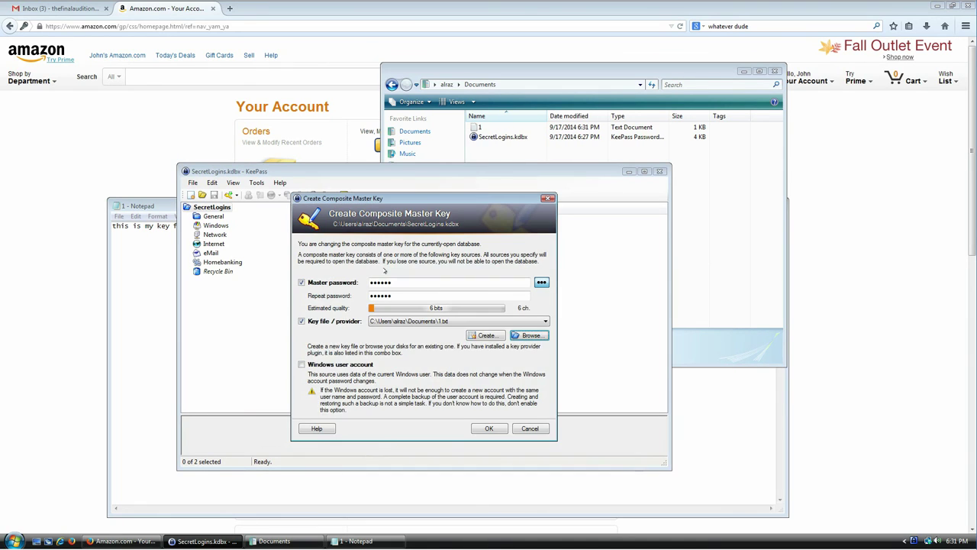
# Apply the new password-plus-key-file master key and save SecretLogins.kdbx.
pyautogui.click(484, 429)
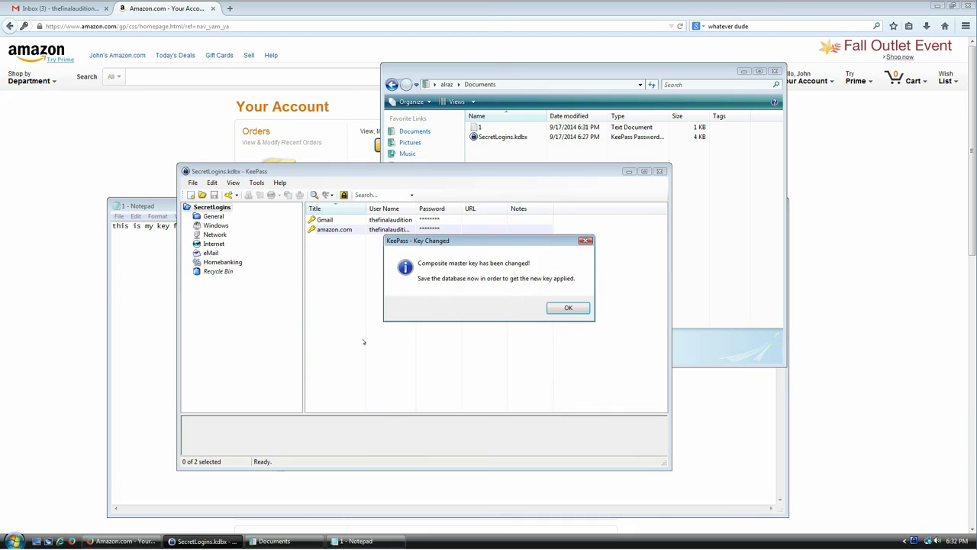
pyautogui.click(577, 306)
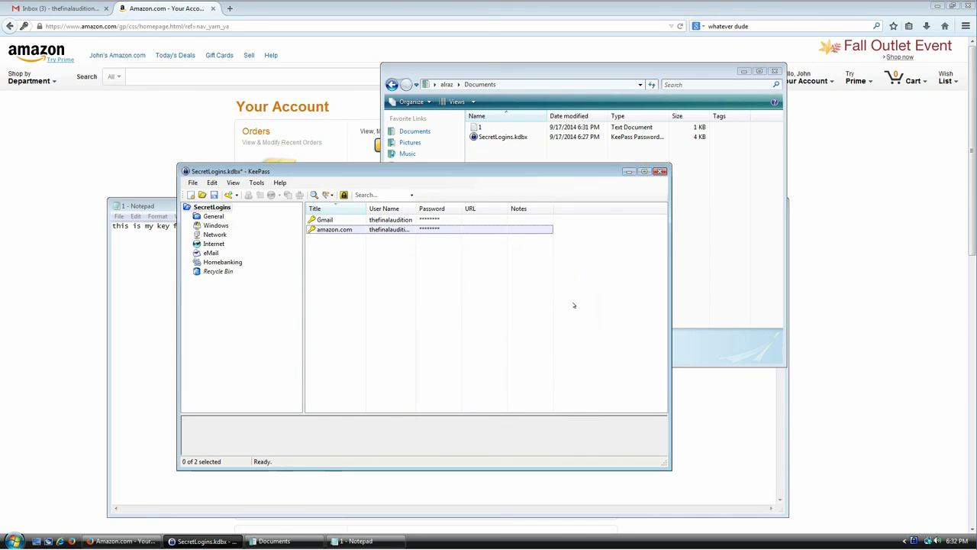
pyautogui.click(214, 195)
pyautogui.click(193, 184)
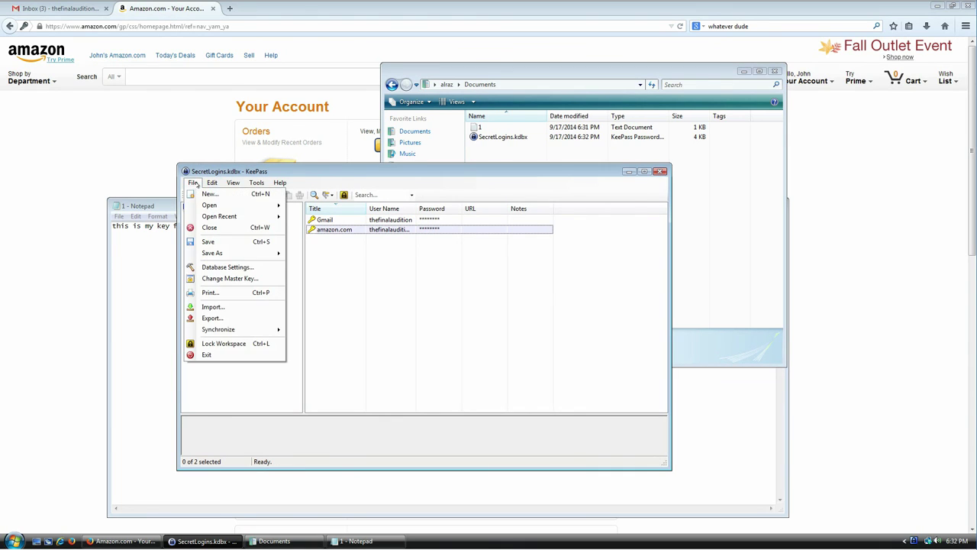
# Close the SecretLogins database and open SecretLogins.kdbx again.
pyautogui.click(208, 228)
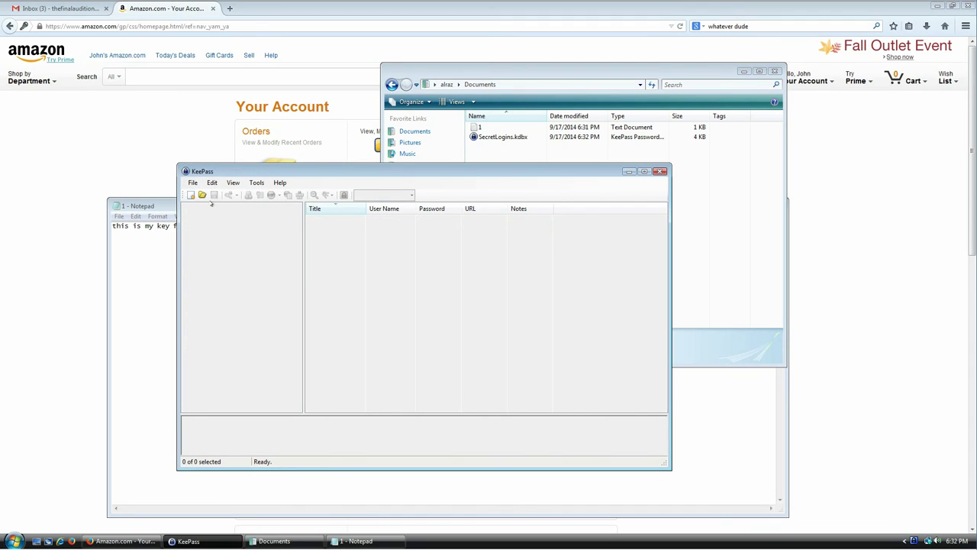
pyautogui.click(203, 195)
pyautogui.doubleClick(298, 245)
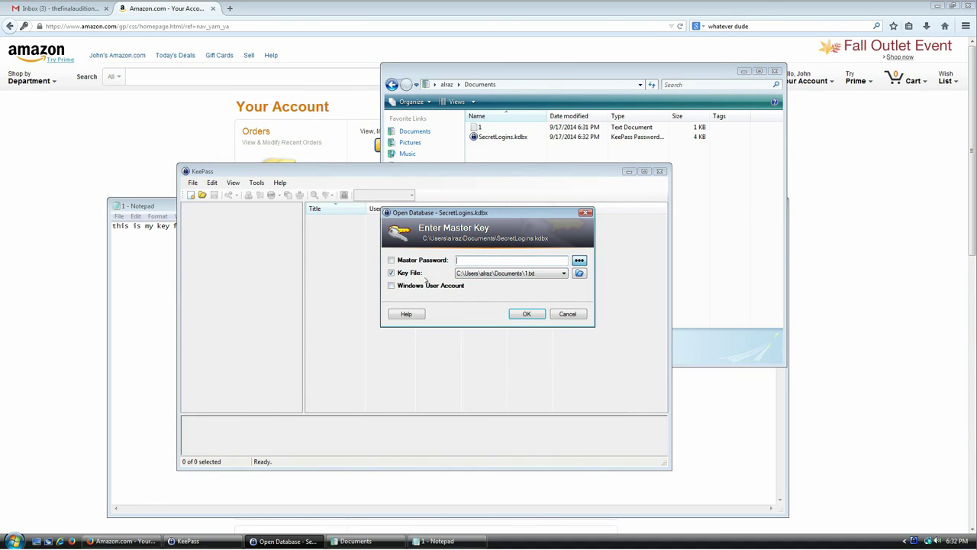
# Unlock it with the master password and the 1.txt key file.
pyautogui.click(529, 273)
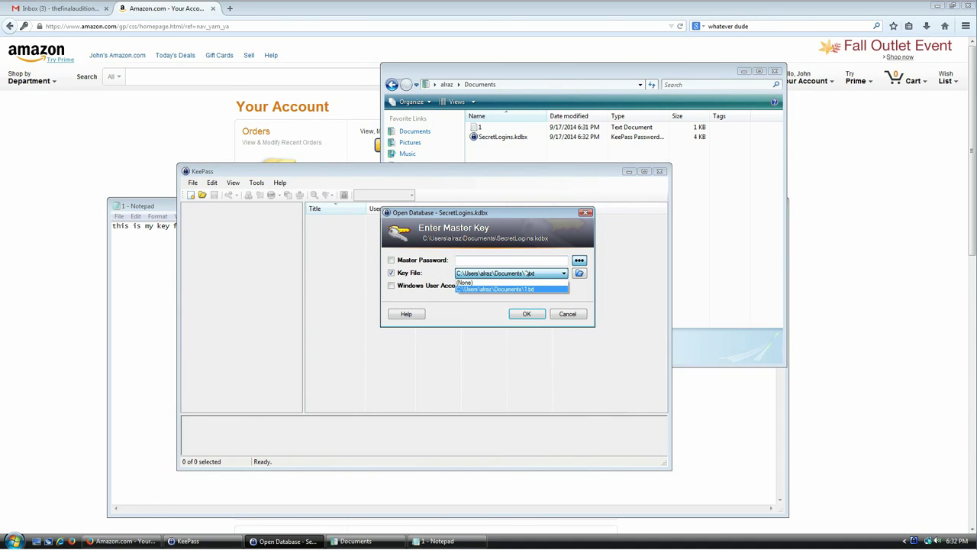
pyautogui.click(537, 289)
pyautogui.click(481, 261)
pyautogui.write('******')
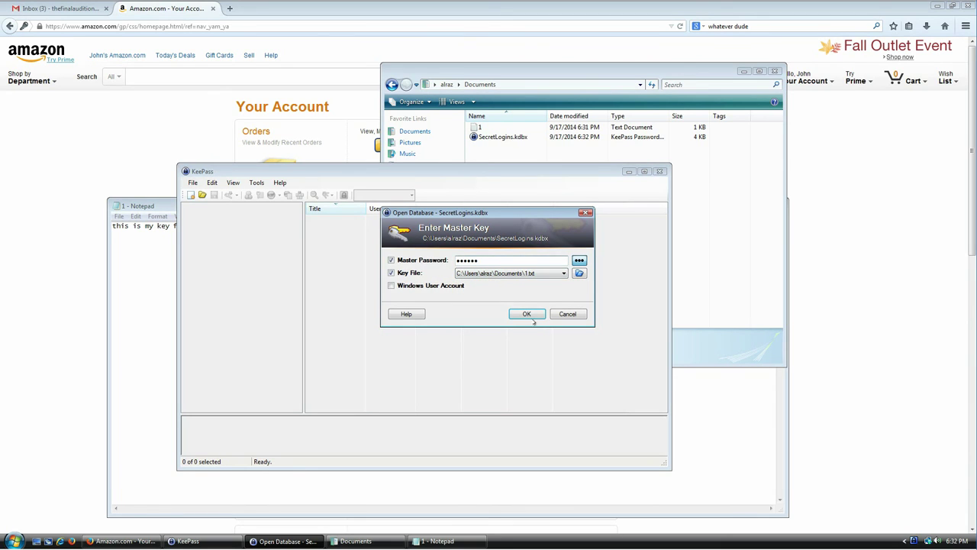
pyautogui.click(527, 314)
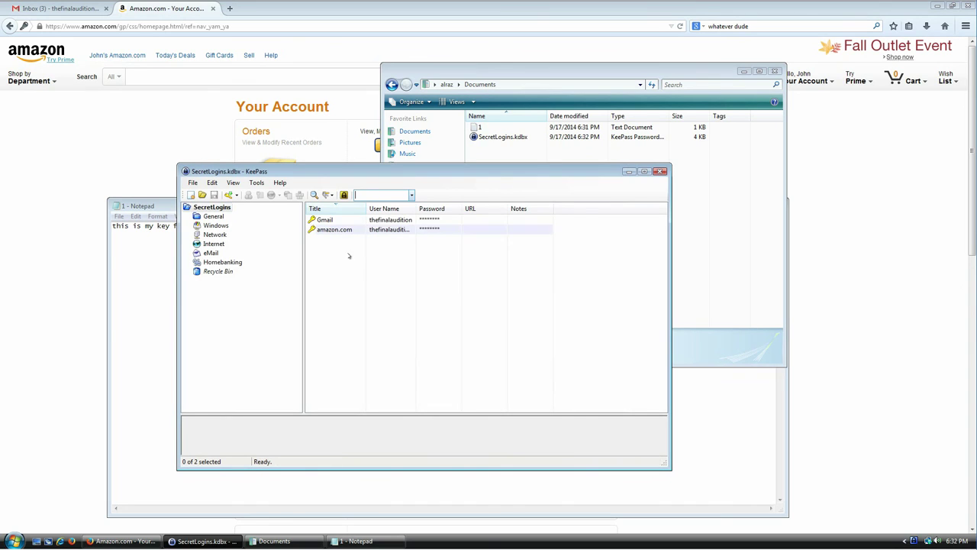
# Close the database via the File menu and reopen SecretLogins.kdbx with Open File.
pyautogui.click(192, 182)
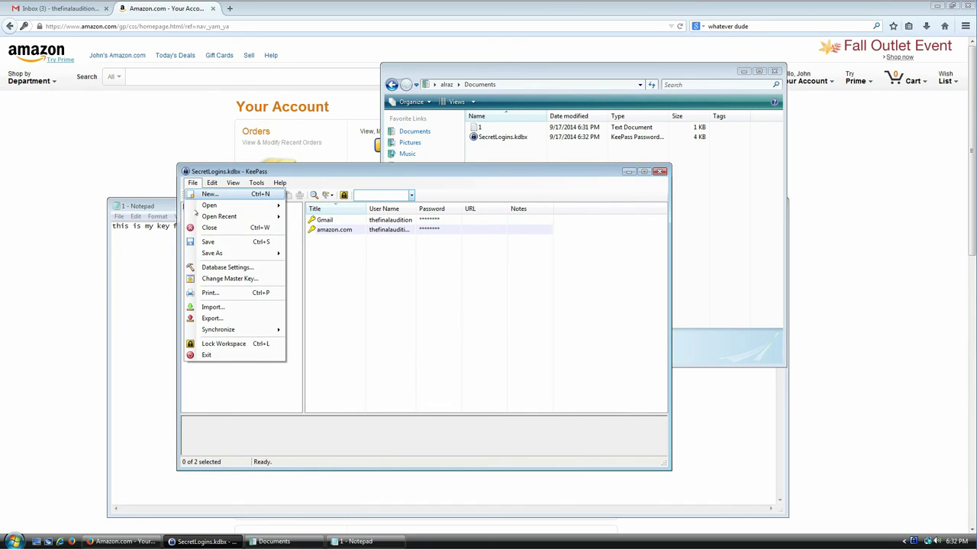
pyautogui.click(196, 228)
pyautogui.click(192, 182)
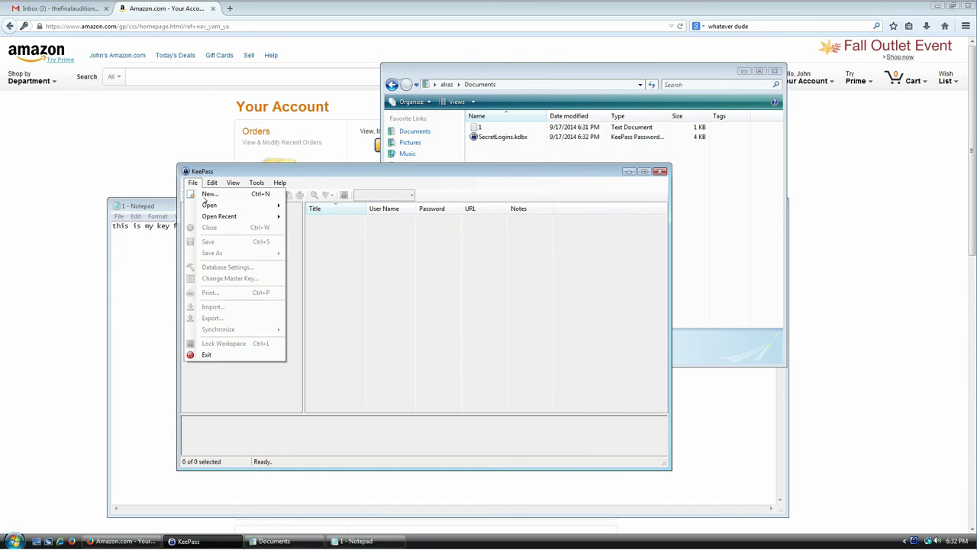
pyautogui.moveTo(212, 216)
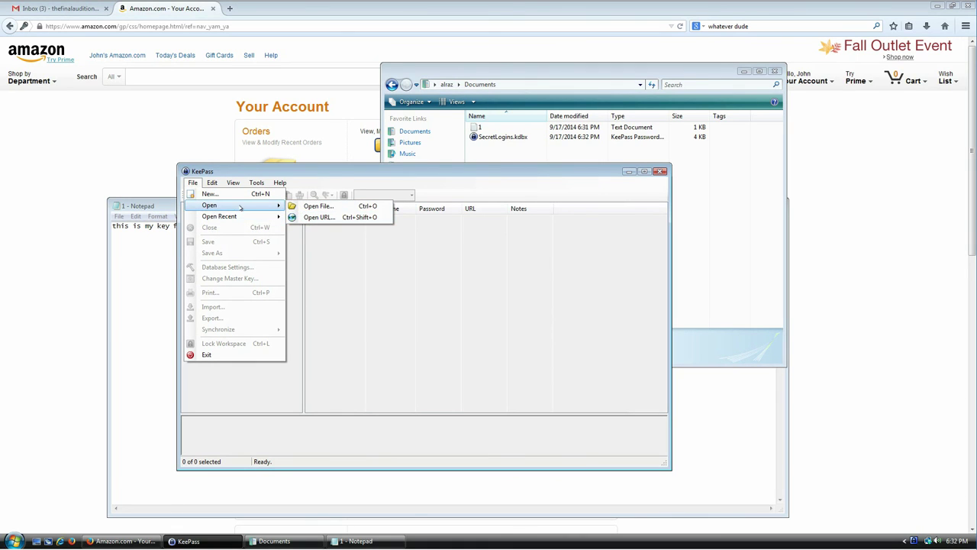
pyautogui.click(314, 208)
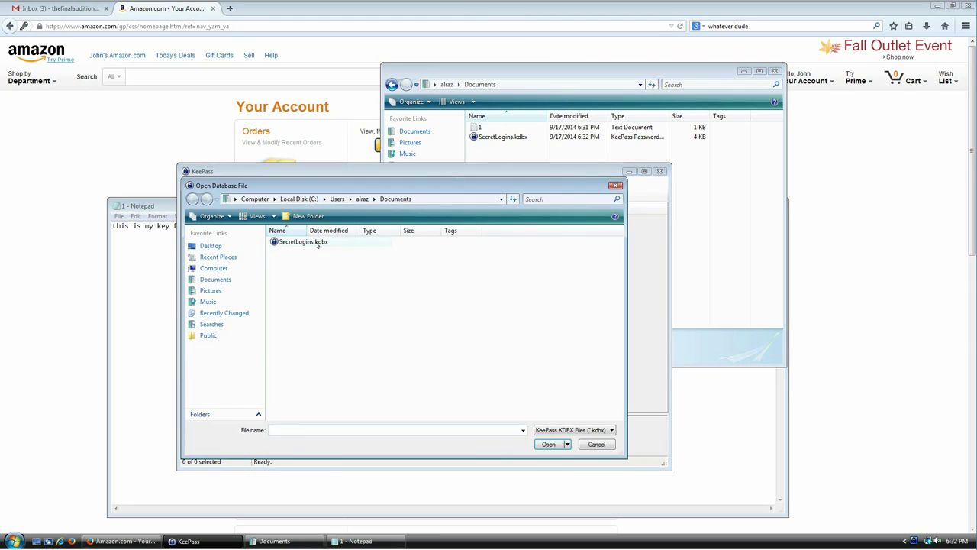
pyautogui.doubleClick(318, 243)
# Use a Sample Music file as key file with the master password, then dismiss the invalid composite key error.
pyautogui.click(581, 264)
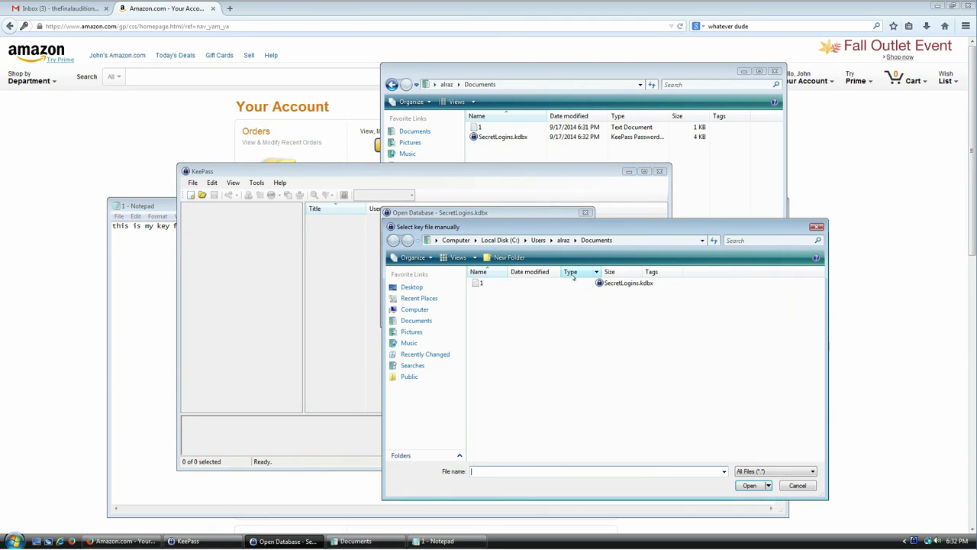
pyautogui.click(439, 347)
pyautogui.doubleClick(496, 313)
pyautogui.doubleClick(506, 313)
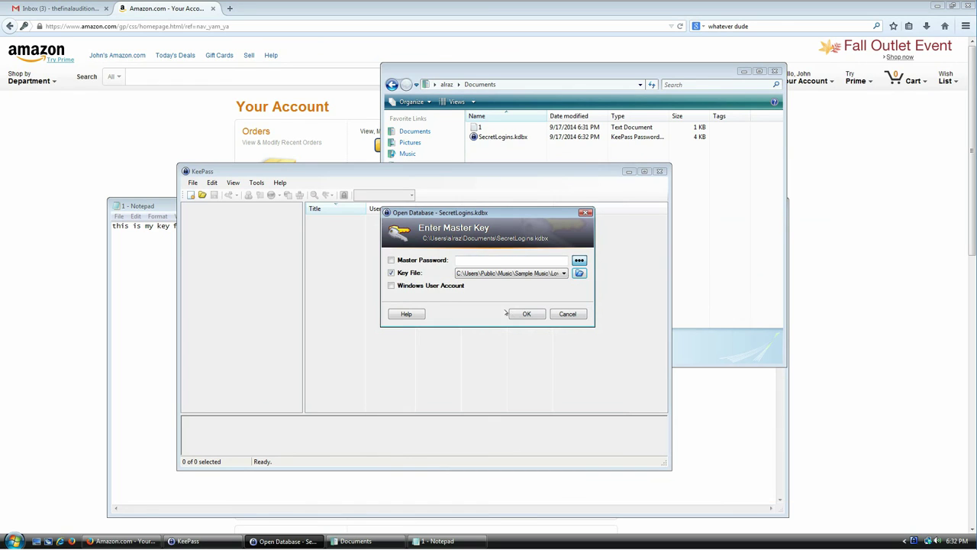
pyautogui.click(493, 259)
pyautogui.click(524, 313)
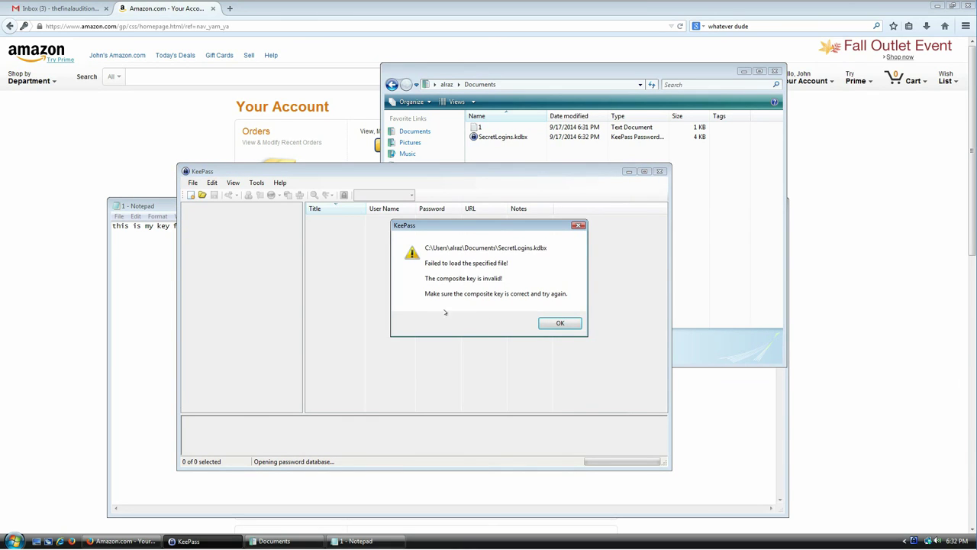
pyautogui.click(556, 323)
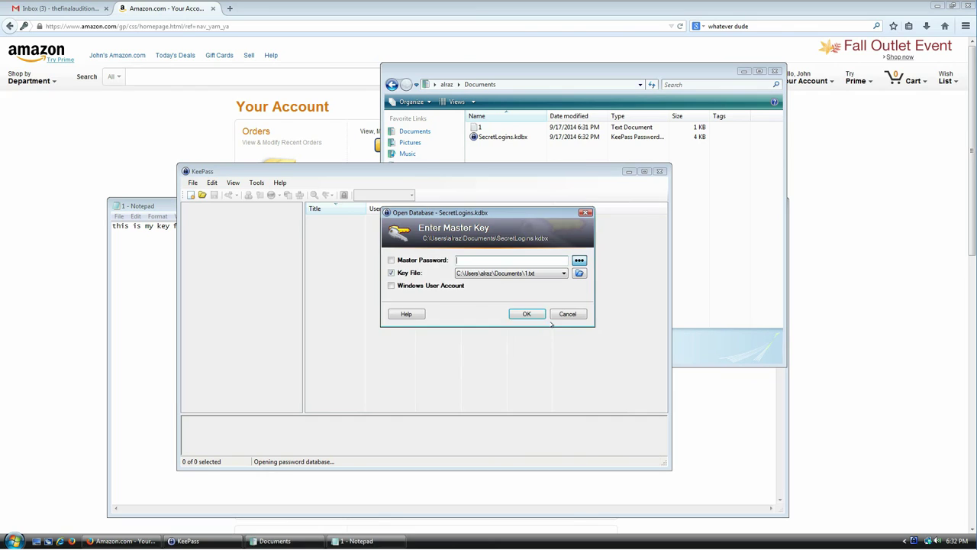
# Keep 1.txt as key file, change 'is' to 'Is' in the Notepad key file, and save it.
pyautogui.click(564, 273)
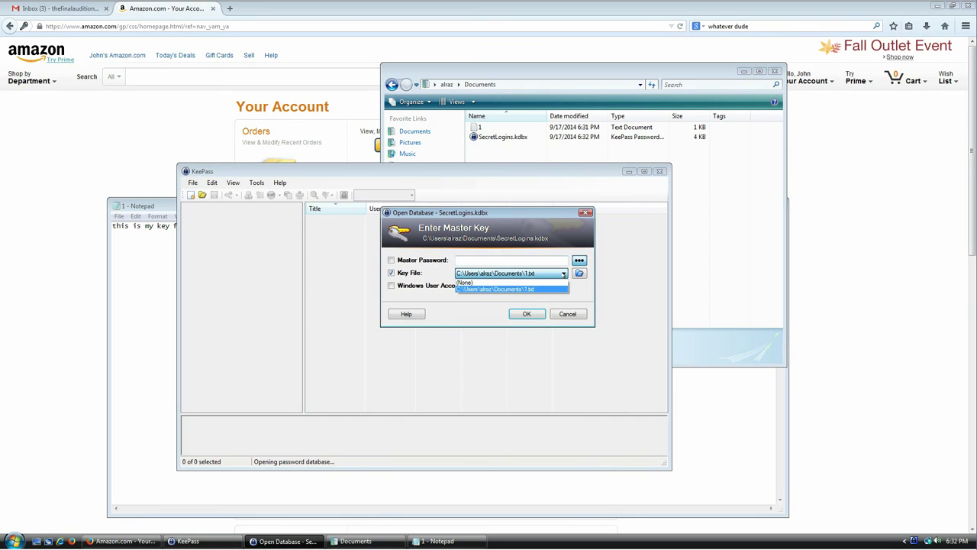
pyautogui.click(537, 290)
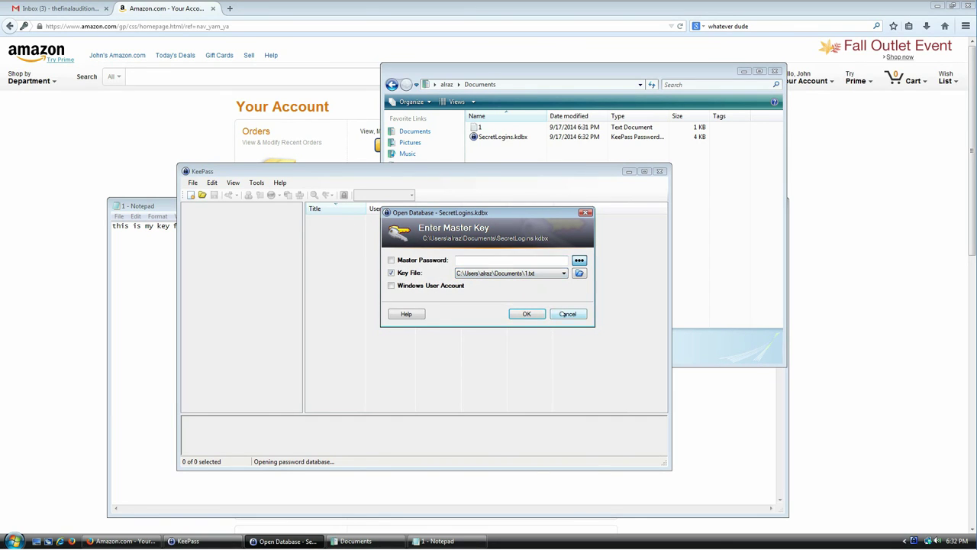
pyautogui.click(157, 267)
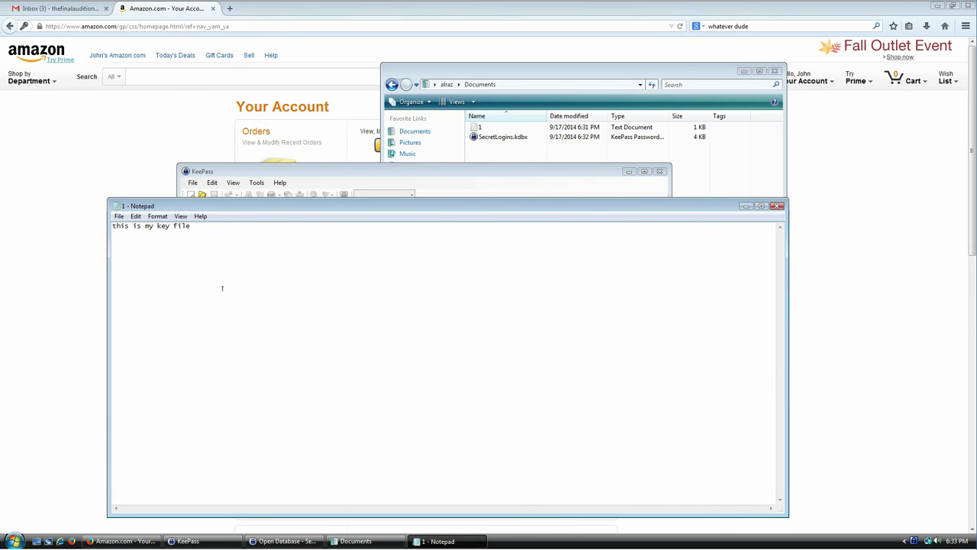
pyautogui.press('Delete')
pyautogui.write('I')
pyautogui.click(119, 216)
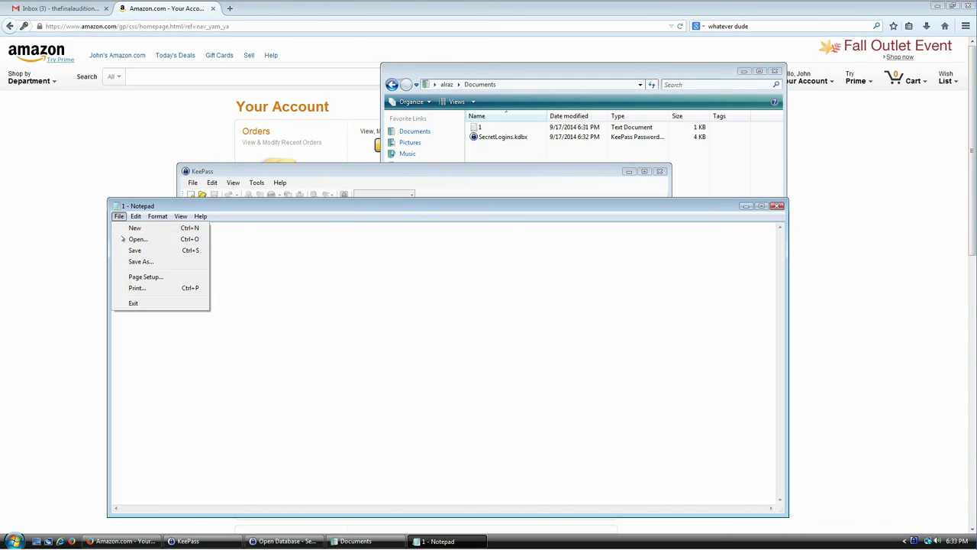
pyautogui.click(134, 252)
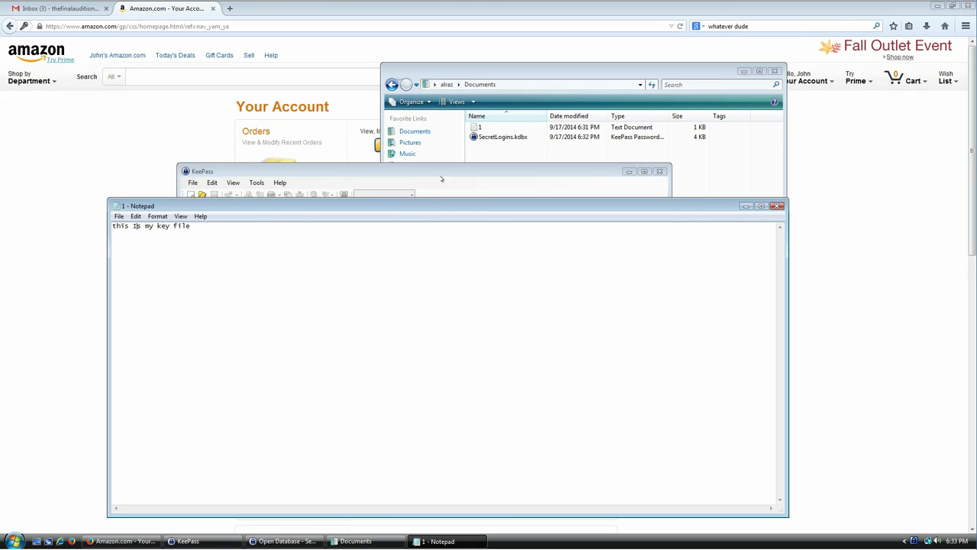
# Retry unlocking with the password and modified 1.txt, dismiss the error, and select the capital I in Notepad.
pyautogui.click(441, 179)
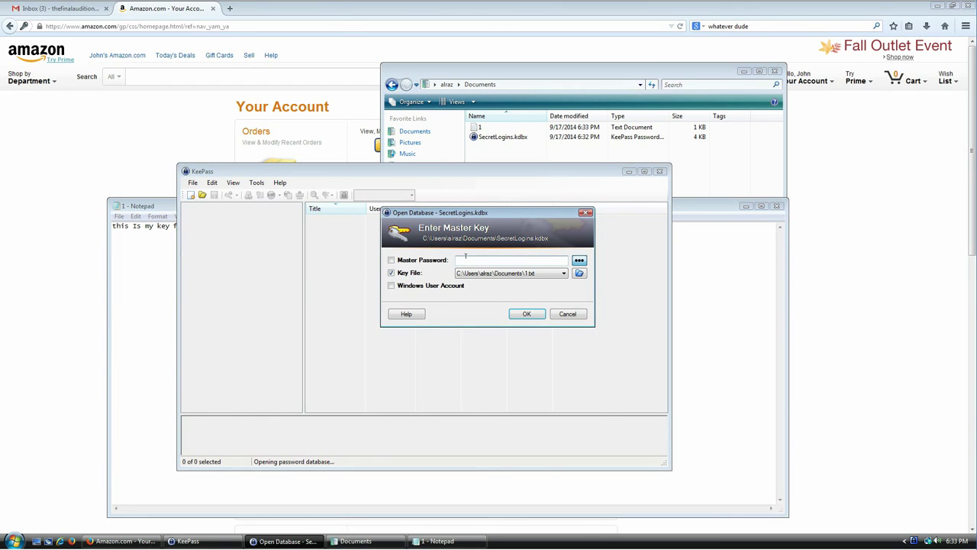
pyautogui.write('••••••')
pyautogui.click(519, 316)
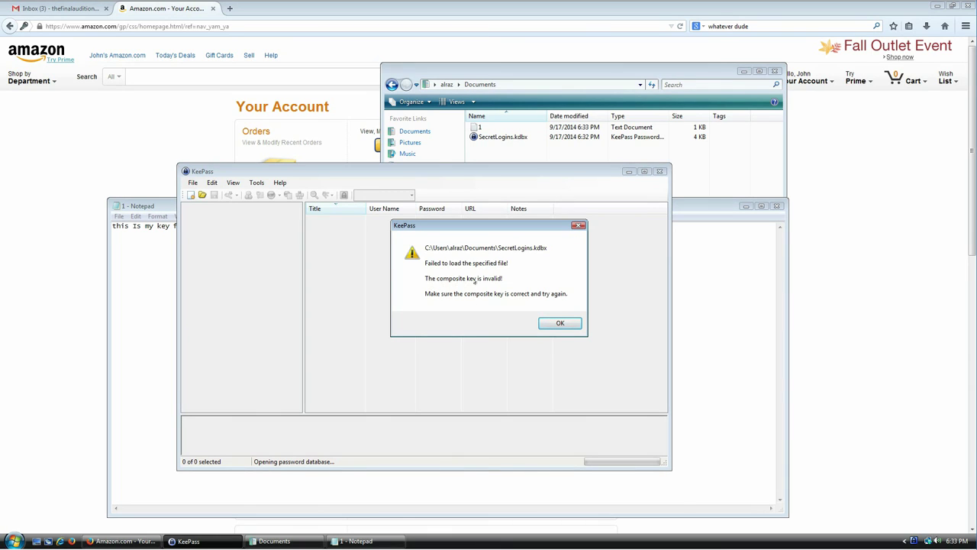
pyautogui.click(560, 323)
pyautogui.click(153, 279)
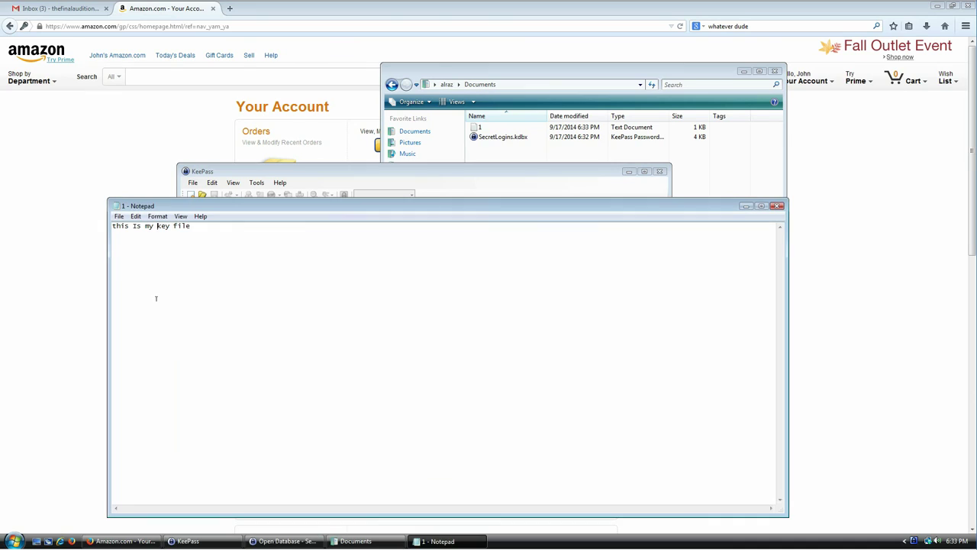
pyautogui.hotkey('shift', 'Left')
pyautogui.click(381, 184)
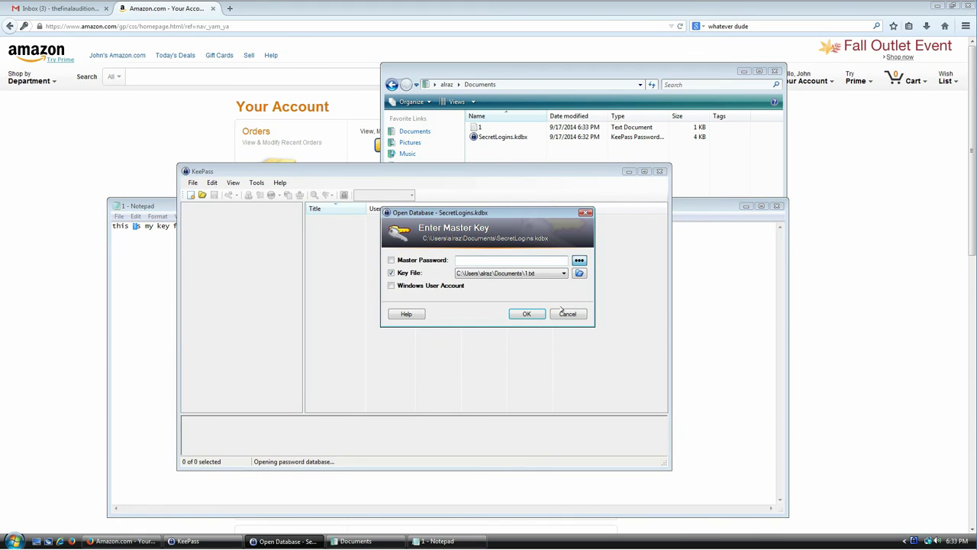